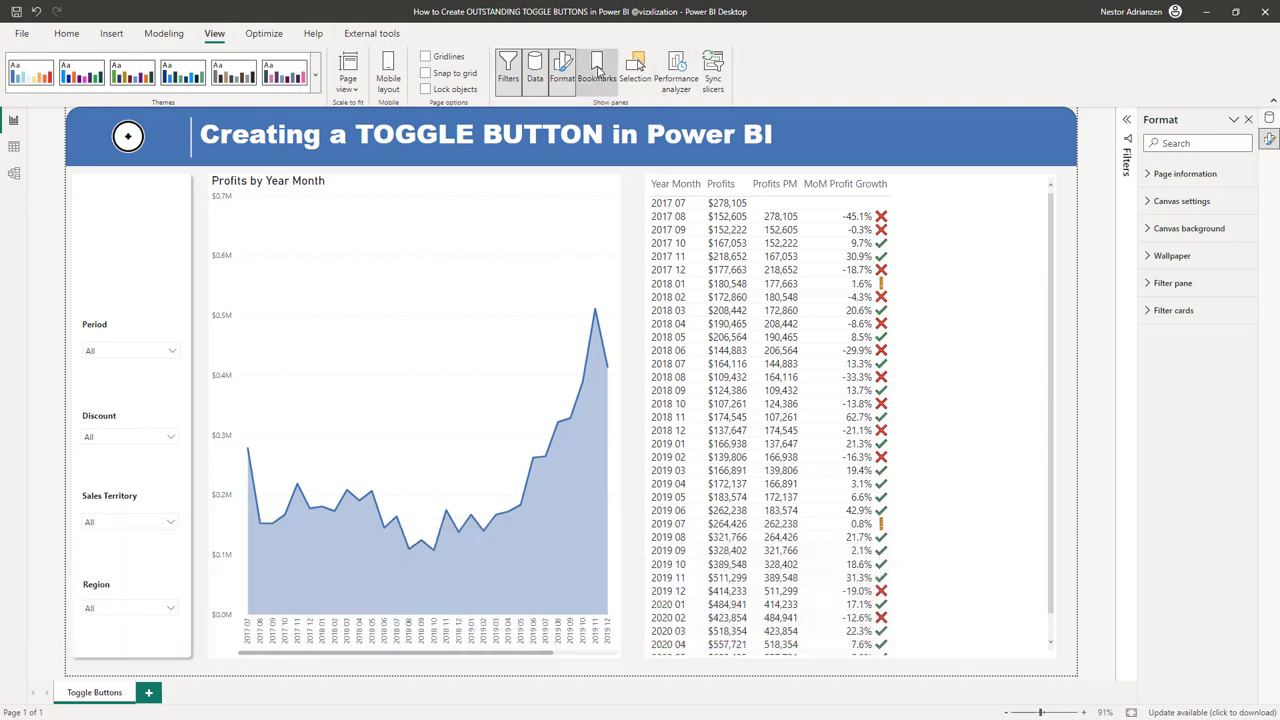
# Step: Add a bookmark of the current report page and name it "Toggle ON"
pyautogui.click(597, 70)
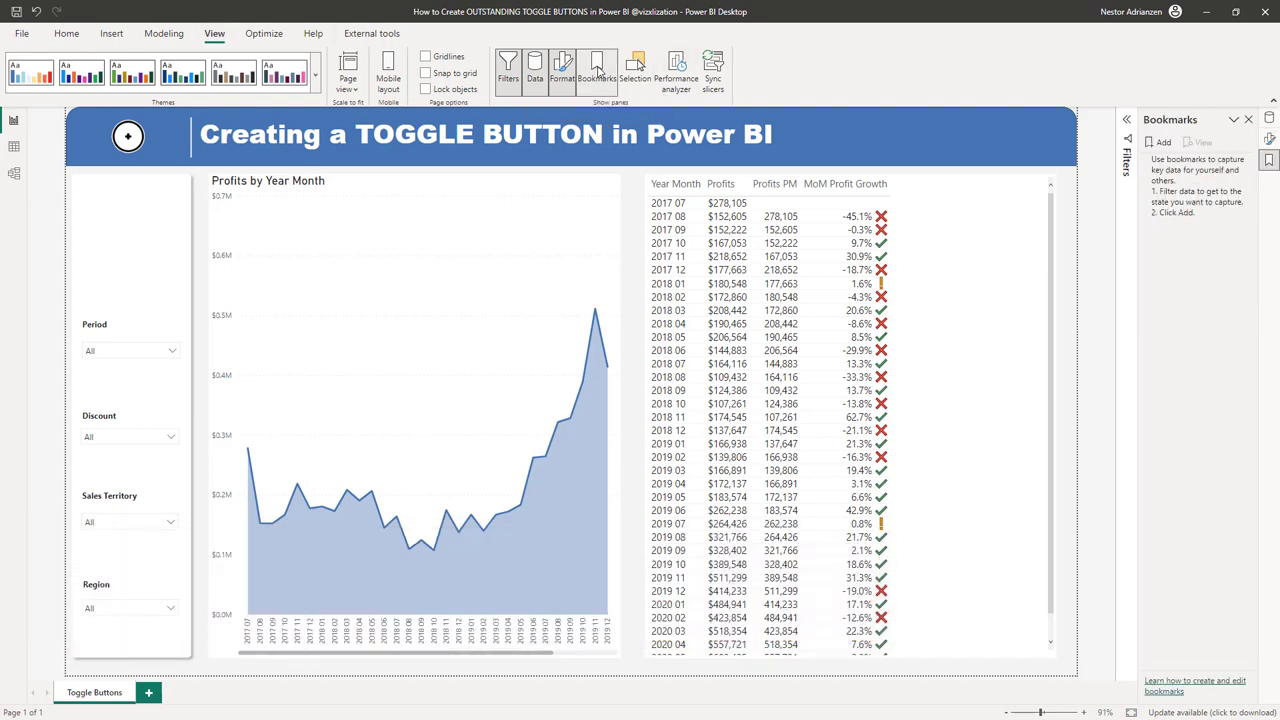
pyautogui.click(1163, 144)
pyautogui.doubleClick(1196, 164)
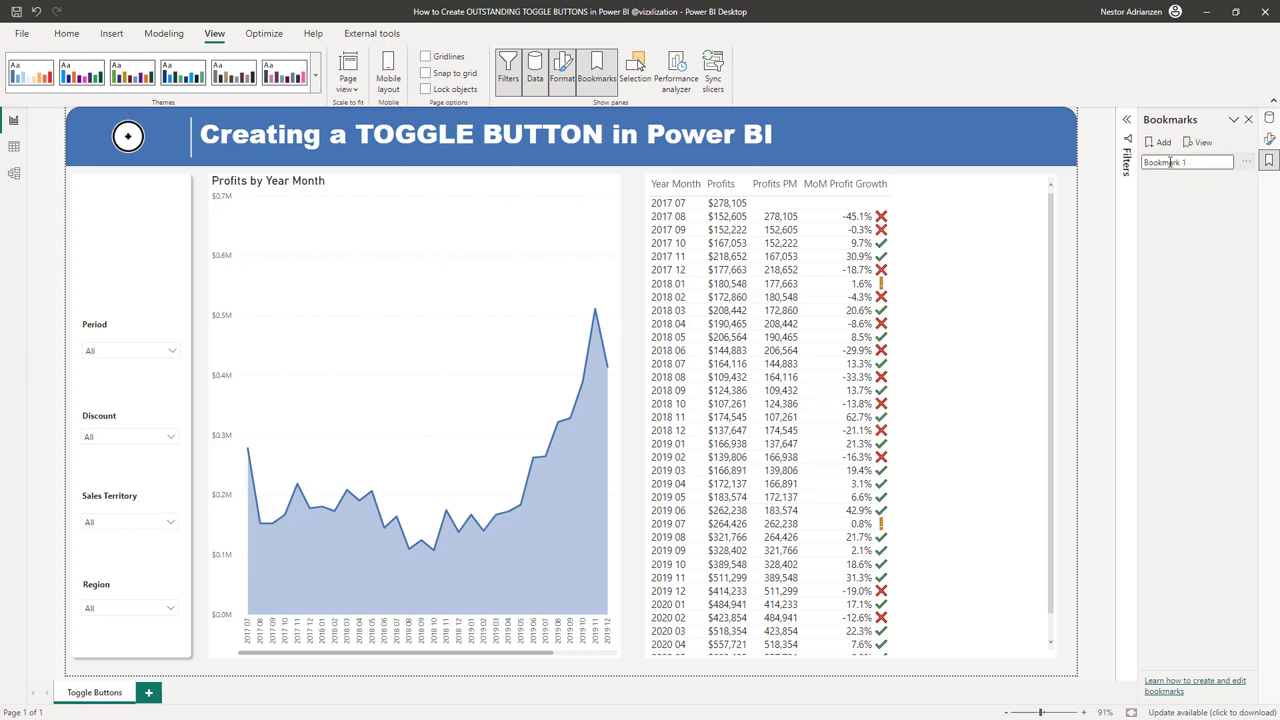
pyautogui.write('Toggle ON')
pyautogui.press('Return')
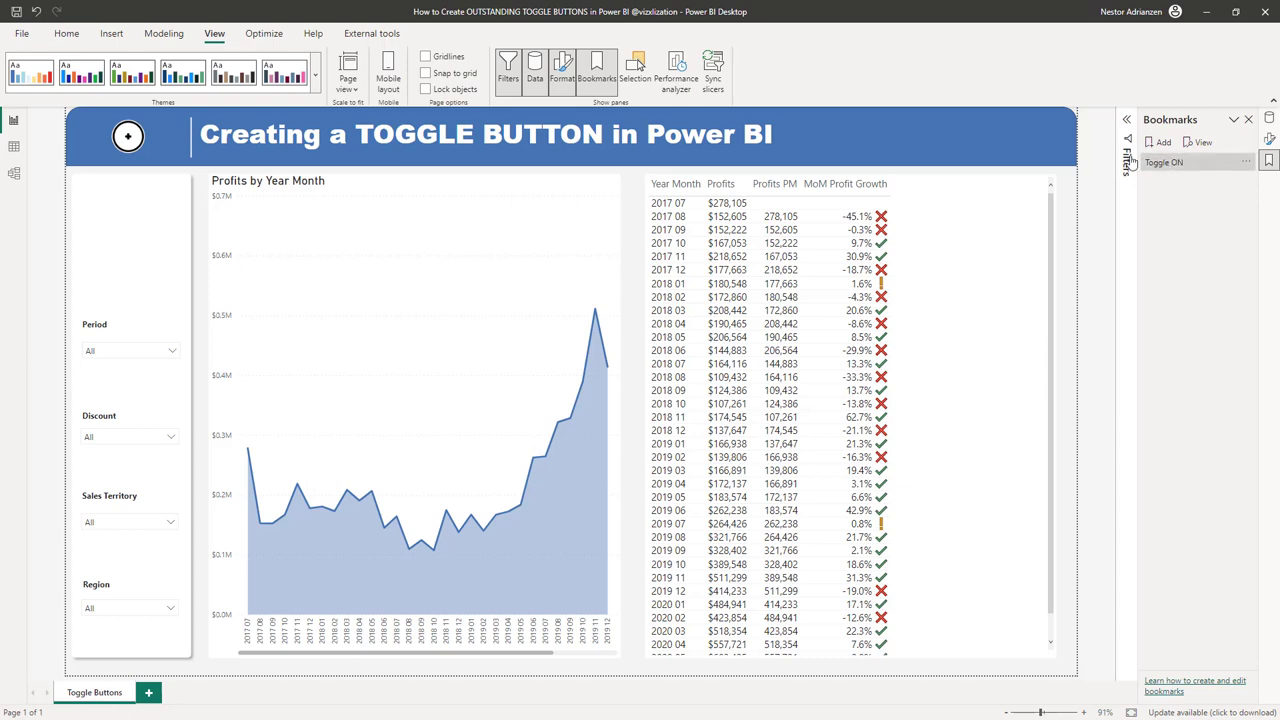
# Step: Add a second bookmark of the same page state and name it "Toggle OFF"
pyautogui.click(1160, 142)
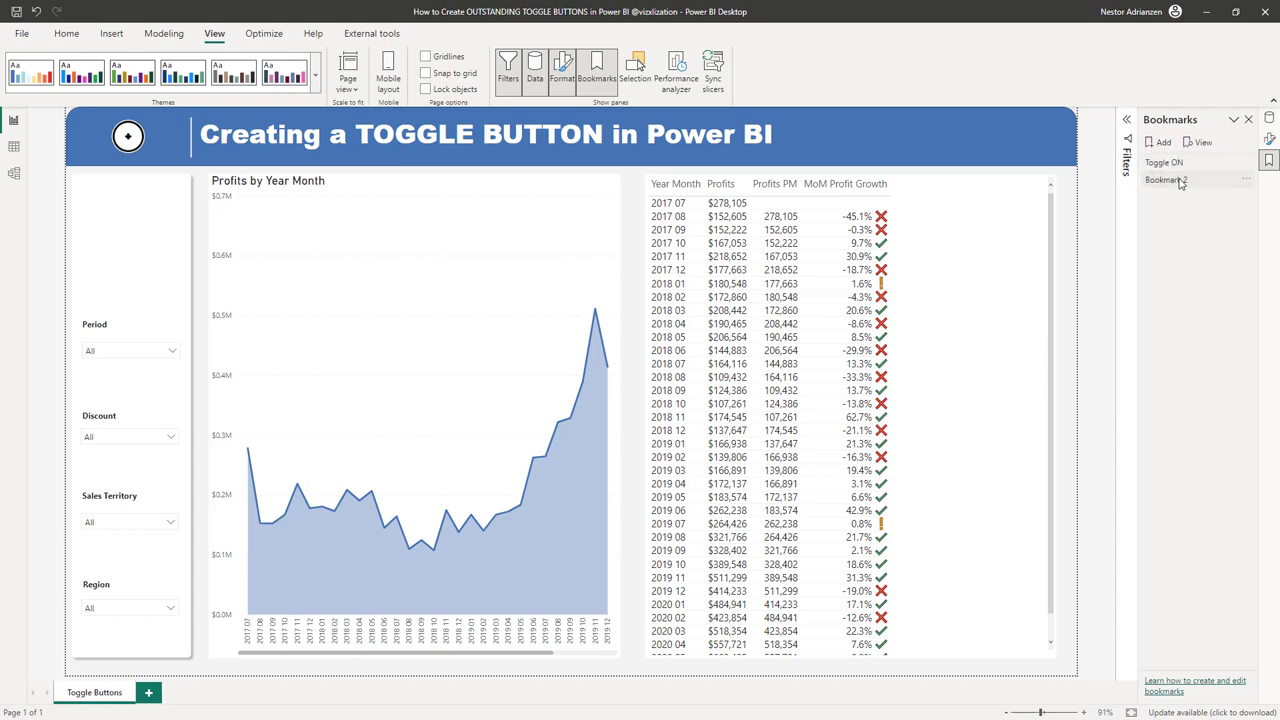
pyautogui.doubleClick(1180, 182)
pyautogui.write('To')
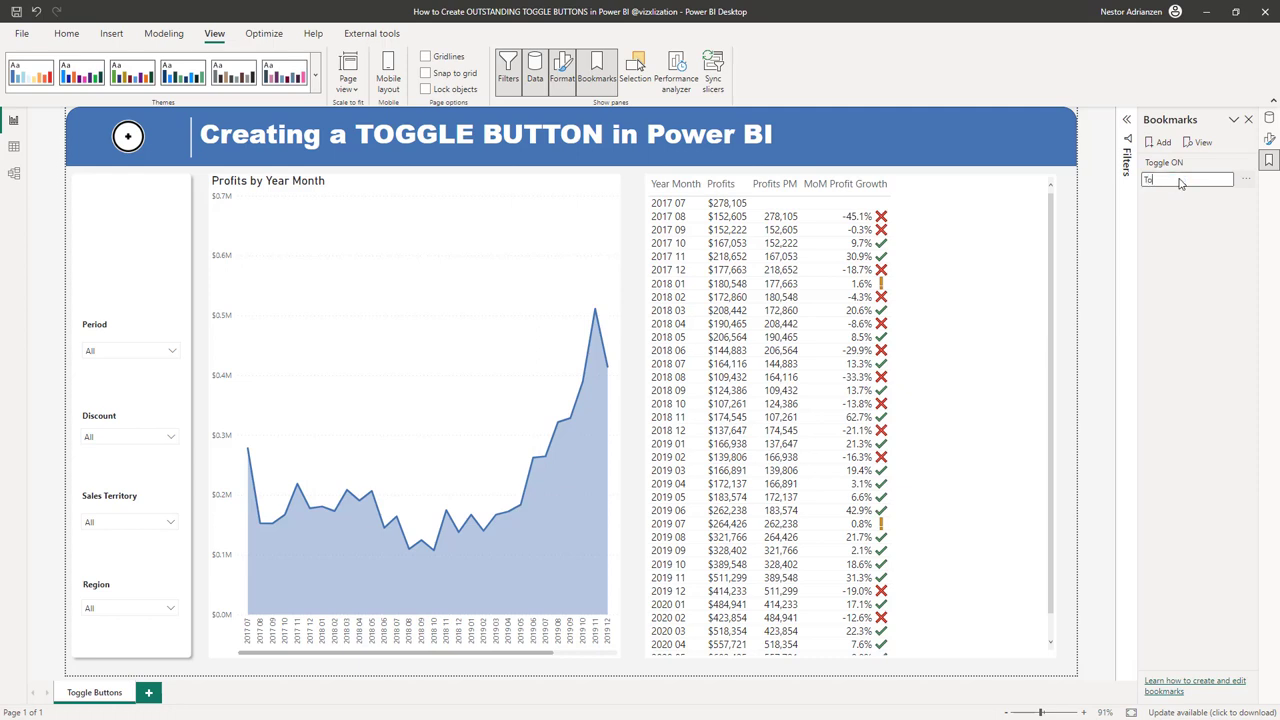
pyautogui.write('ggle OFF')
# Step: Insert a bookmark navigator, shrink it and place it above the Period slicer
pyautogui.click(111, 34)
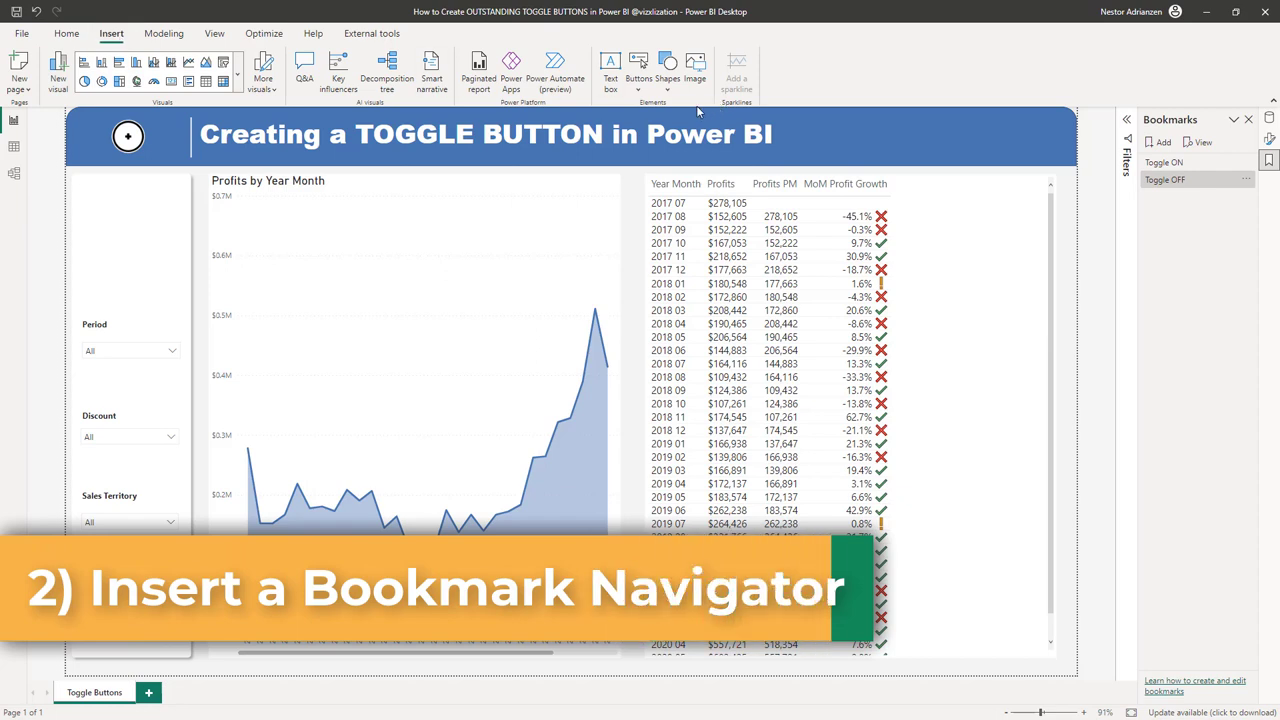
pyautogui.click(640, 95)
pyautogui.moveTo(678, 351)
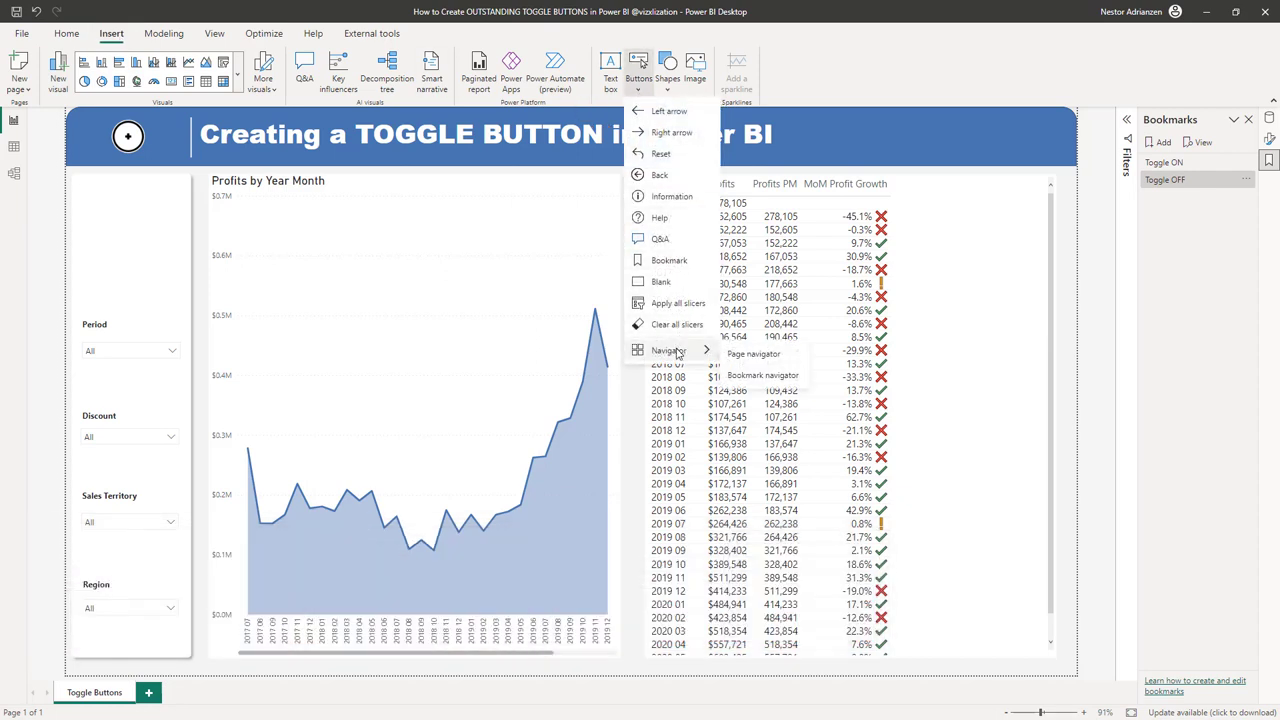
pyautogui.click(764, 378)
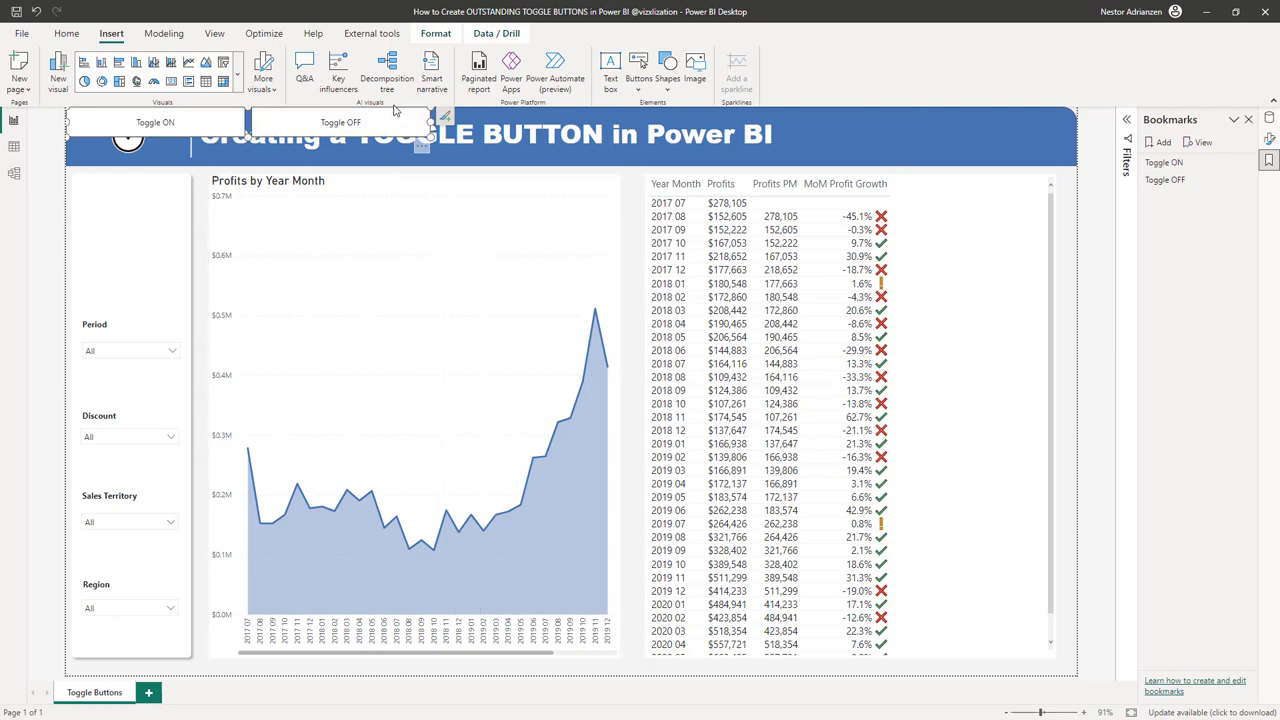
pyautogui.moveTo(395, 111); pyautogui.dragTo(420, 170)
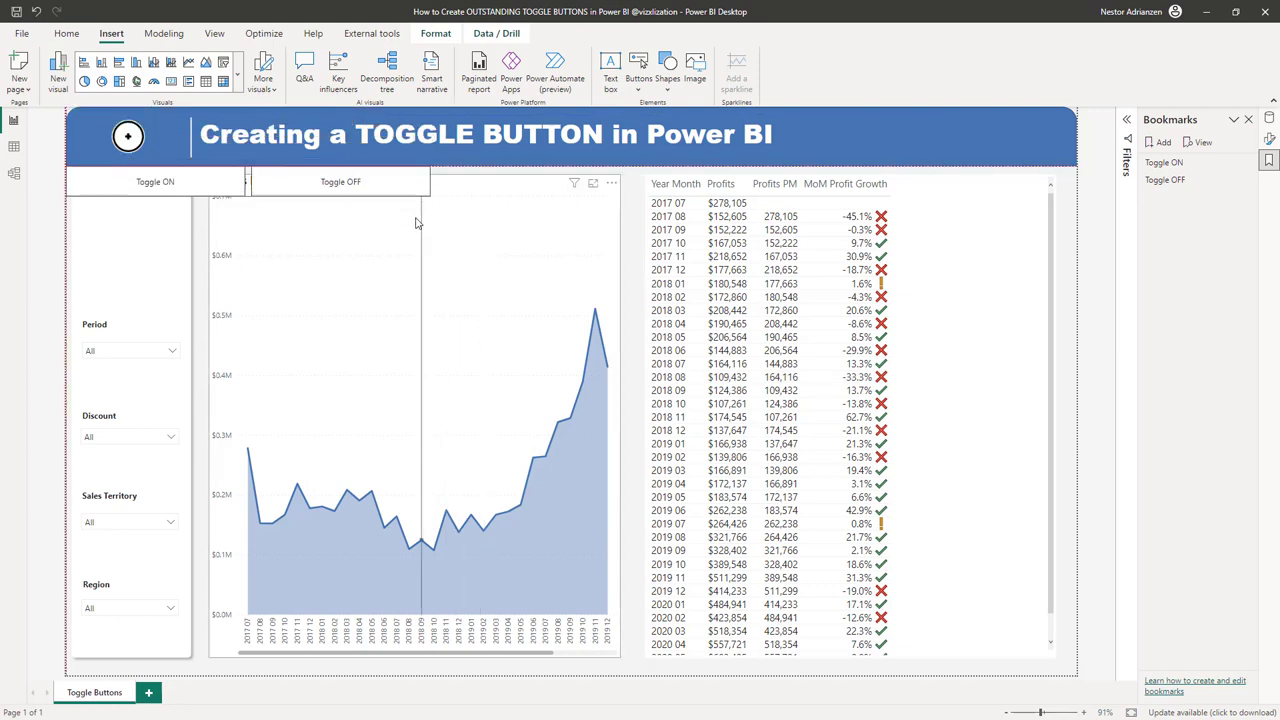
pyautogui.moveTo(416, 222); pyautogui.dragTo(247, 253)
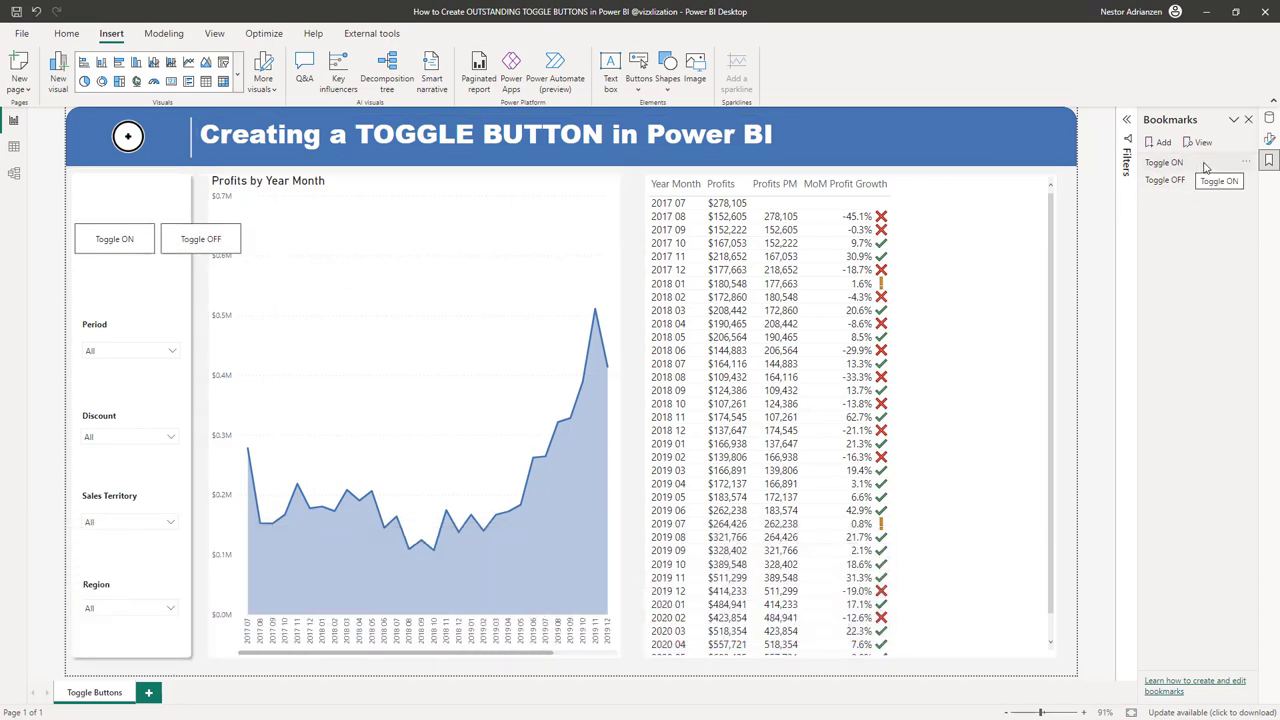
# Step: Put the Toggle ON bookmark into a new bookmark group and rename the group "Toggle"
pyautogui.click(1165, 162)
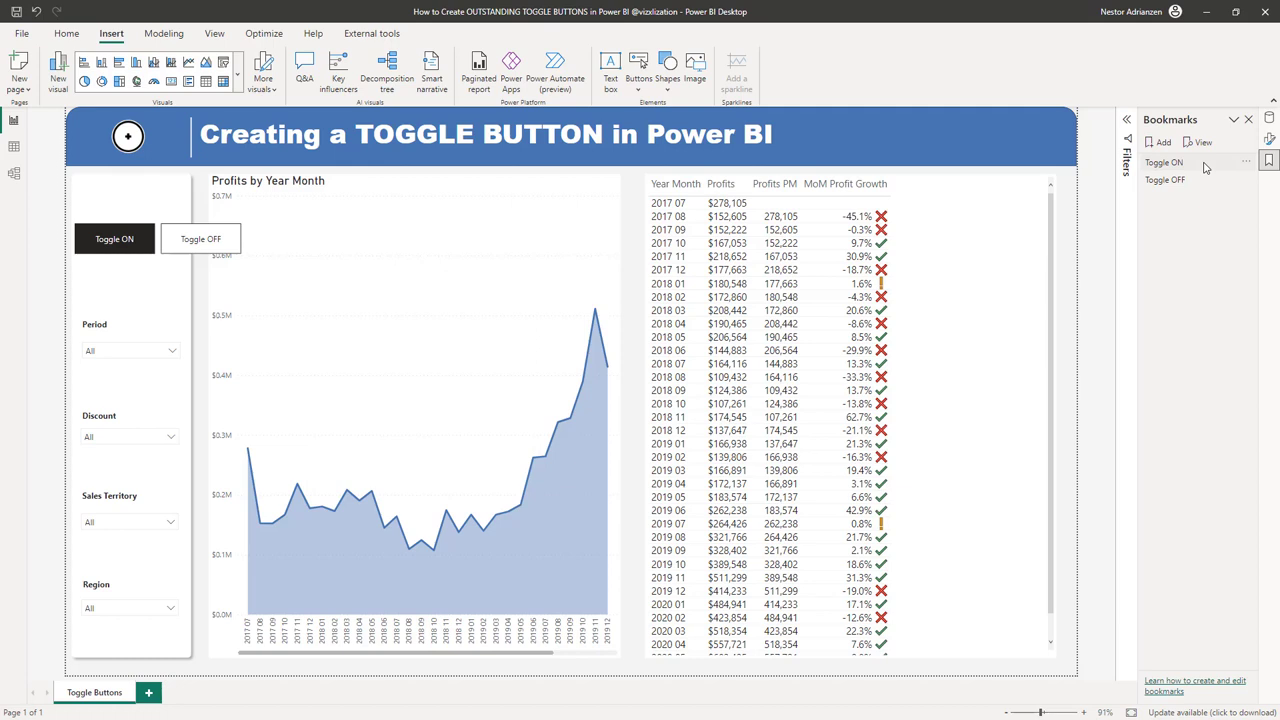
pyautogui.rightClick(1205, 167)
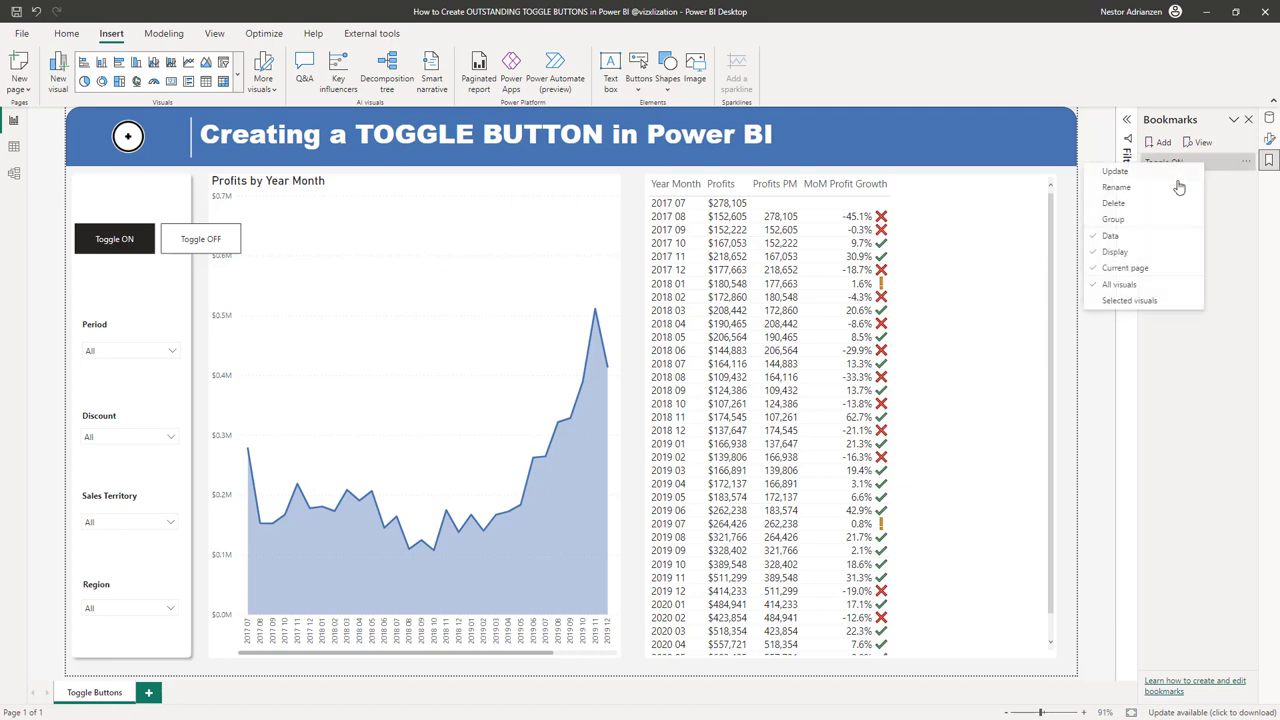
pyautogui.click(1133, 224)
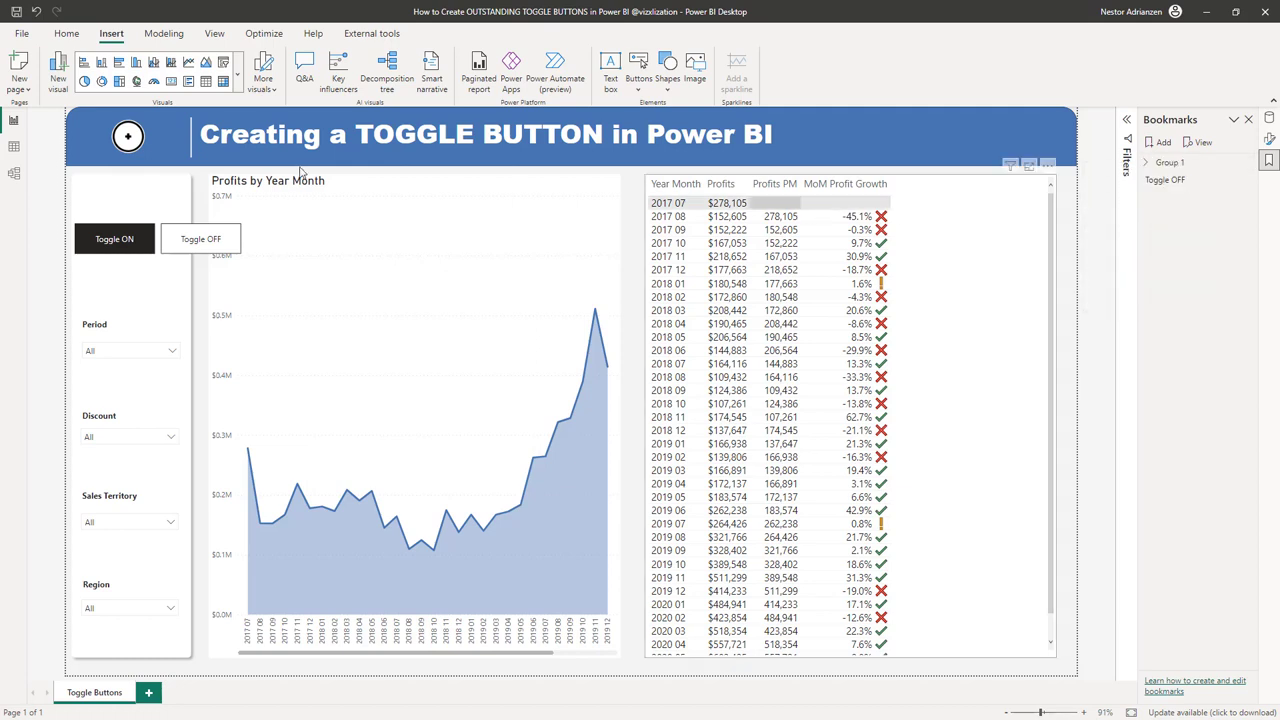
pyautogui.click(1147, 164)
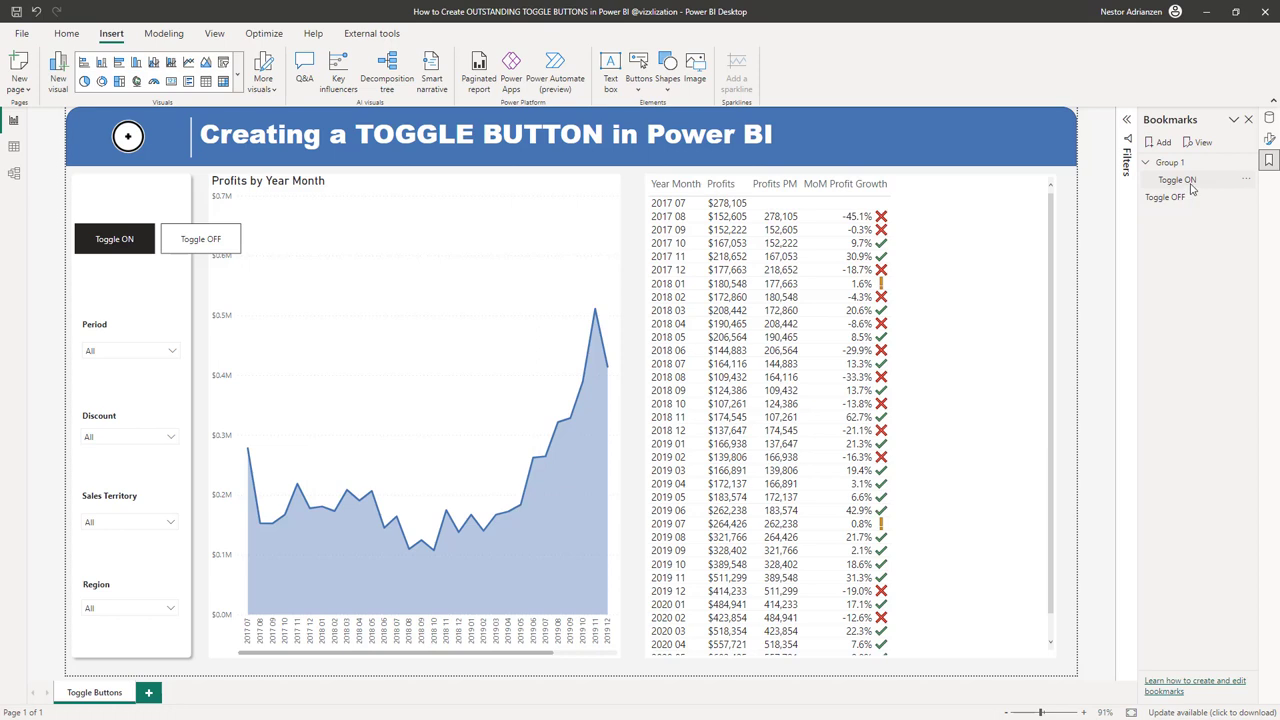
pyautogui.click(1178, 177)
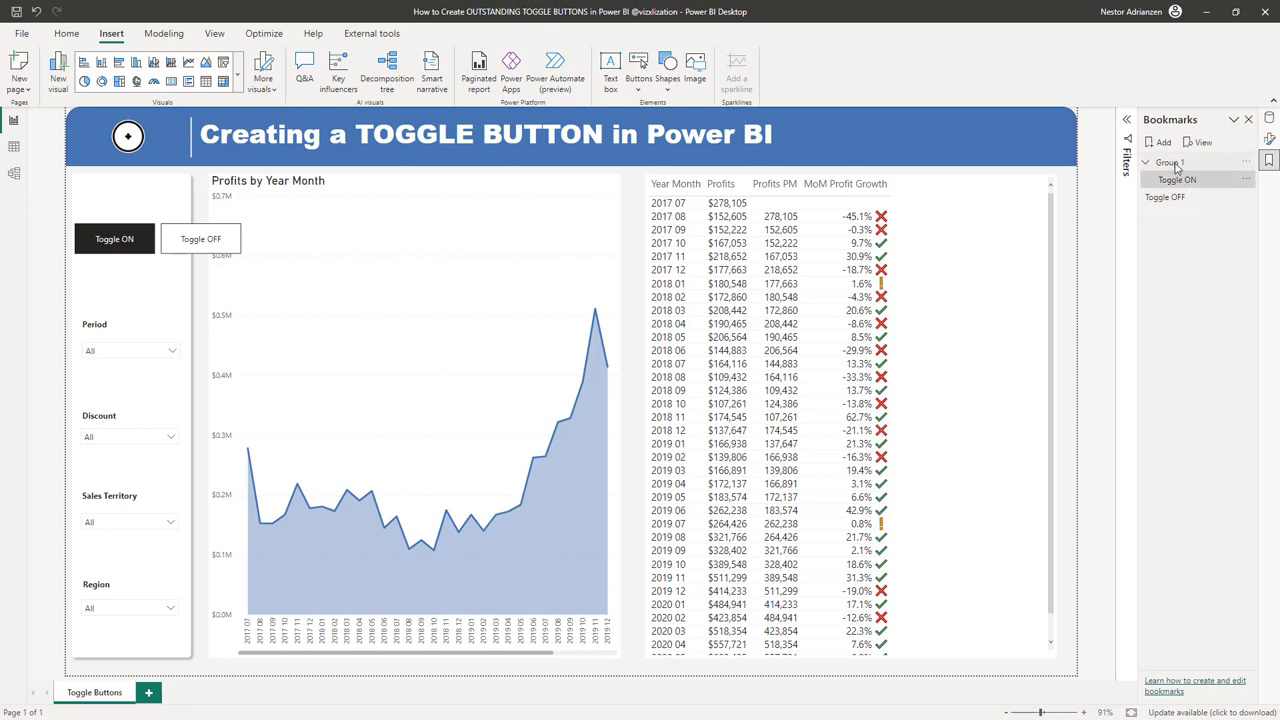
pyautogui.doubleClick(1169, 163)
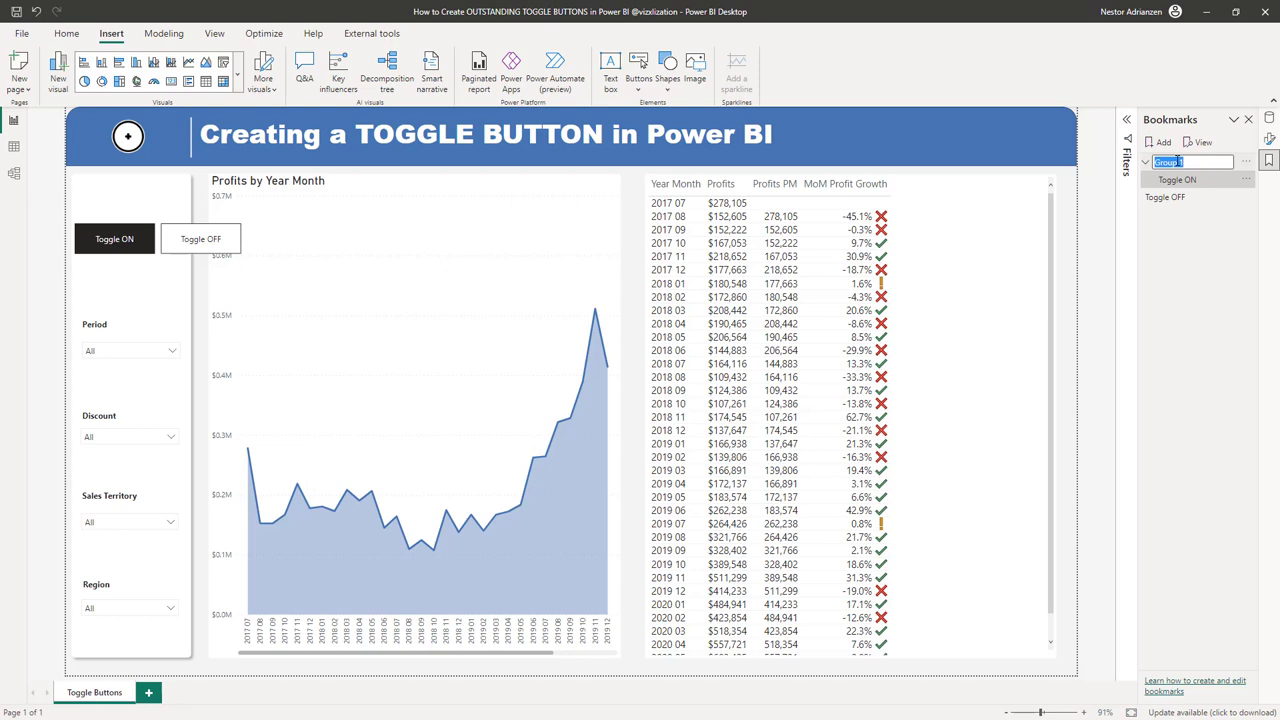
pyautogui.write('Toggle')
pyautogui.press('Return')
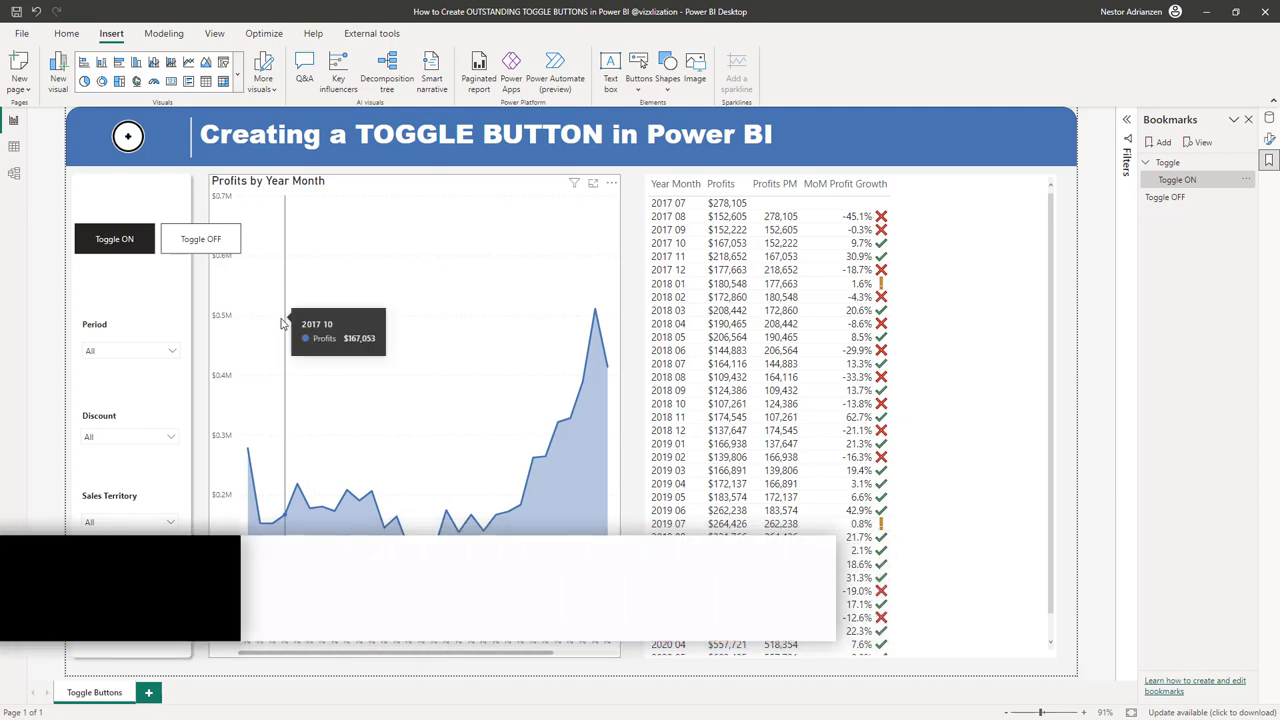
# Step: Set the bookmark navigator to use only the Toggle bookmark group
pyautogui.click(197, 256)
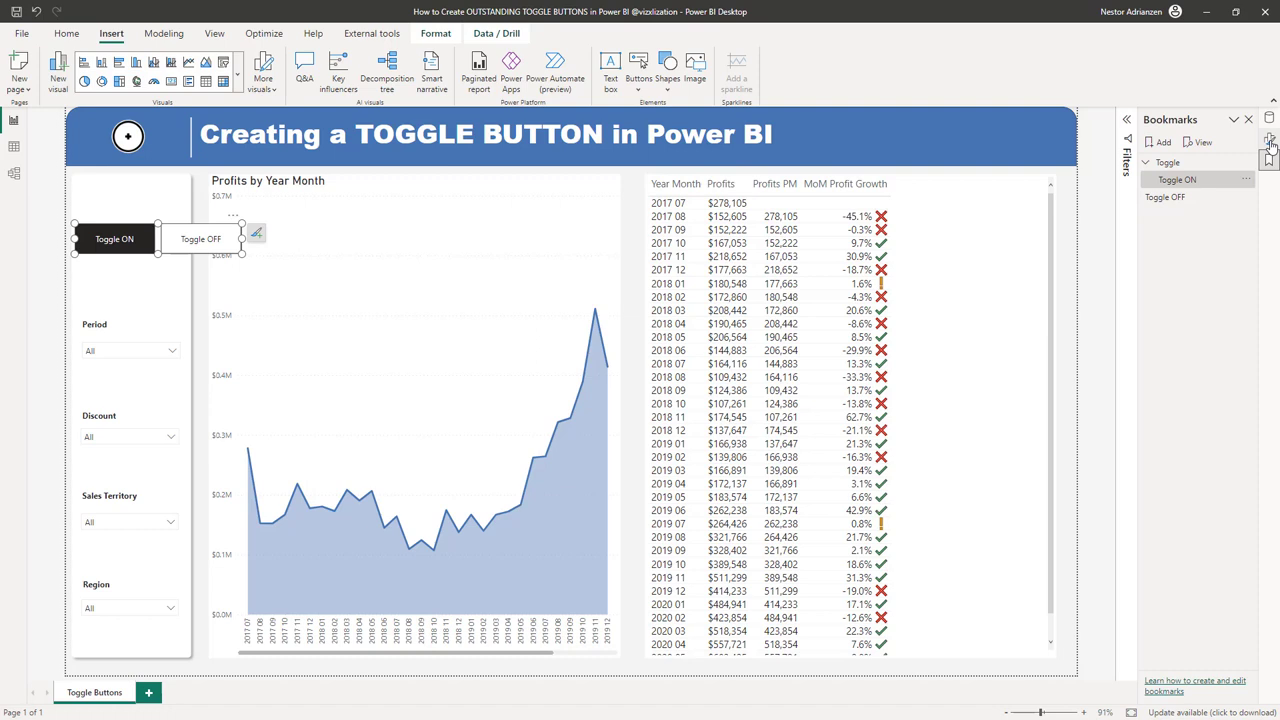
pyautogui.click(1270, 142)
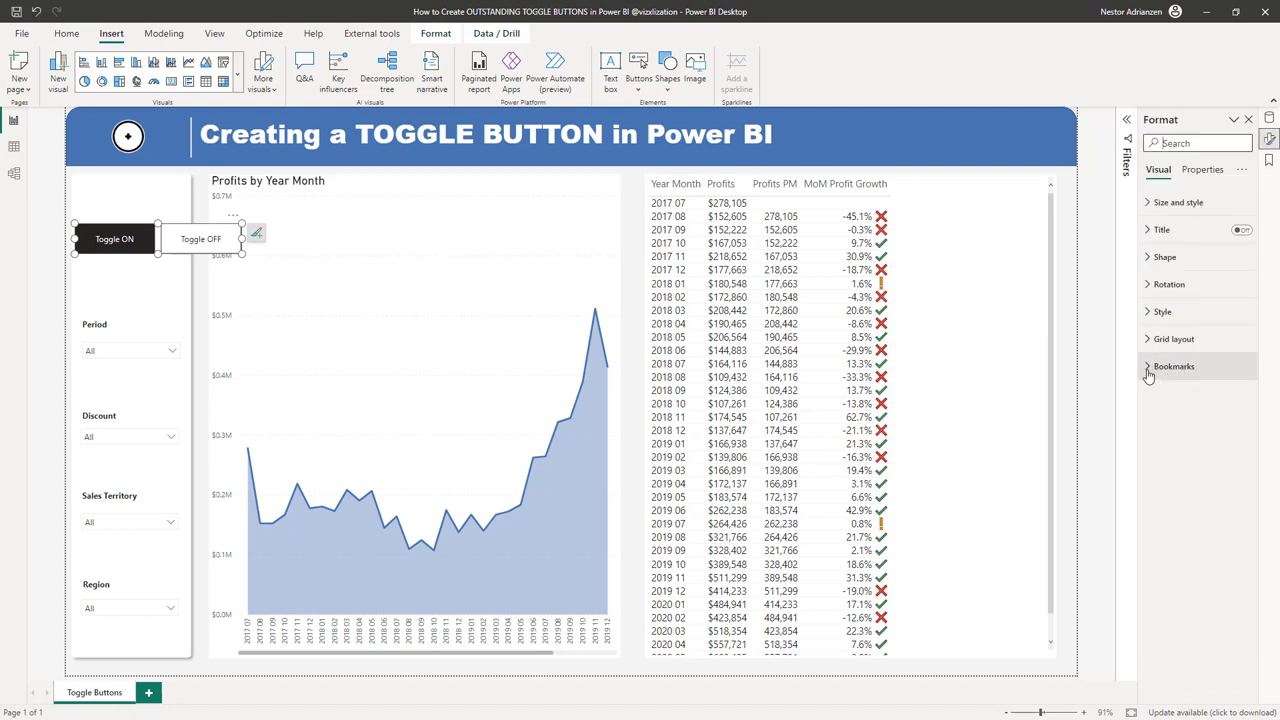
pyautogui.click(1151, 372)
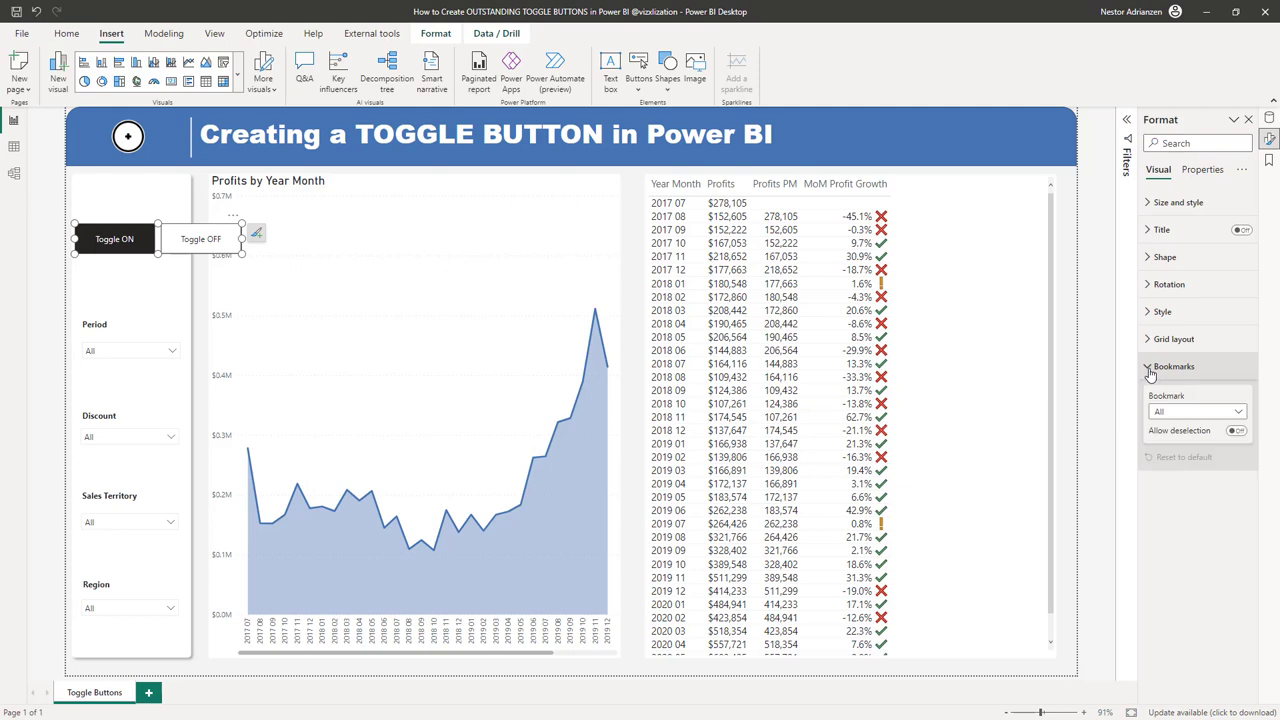
pyautogui.click(1229, 420)
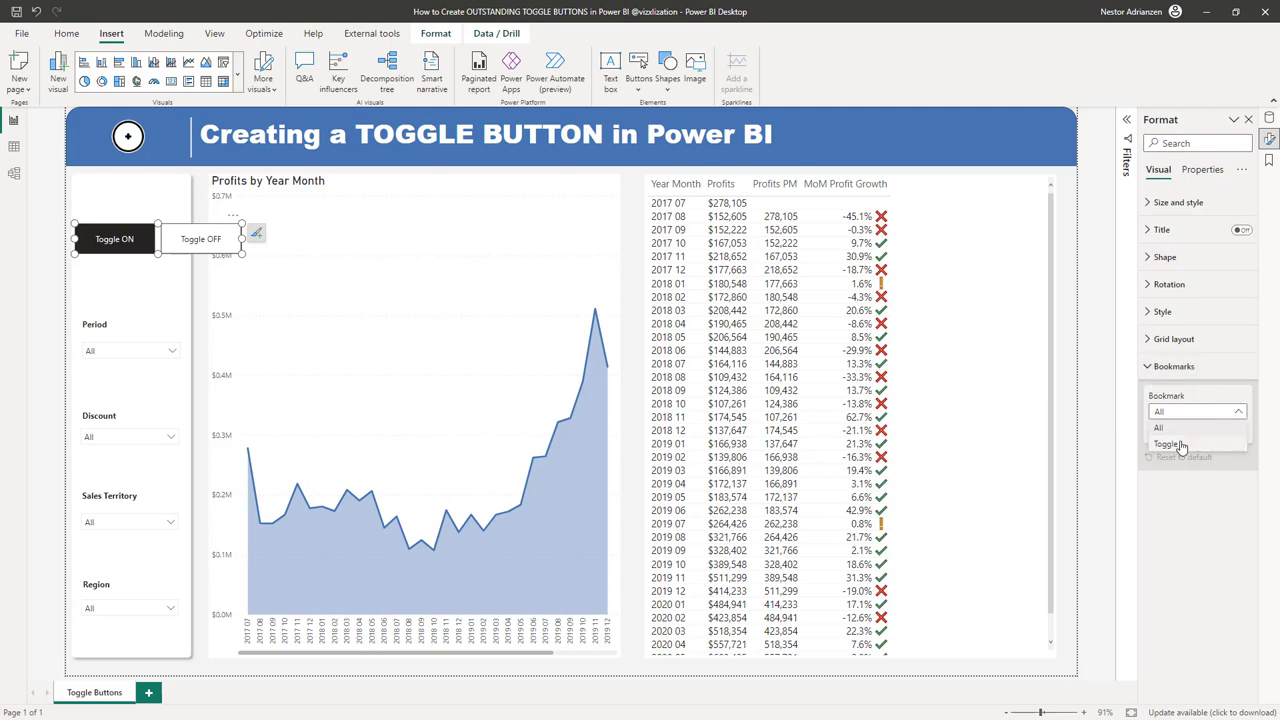
pyautogui.click(1180, 444)
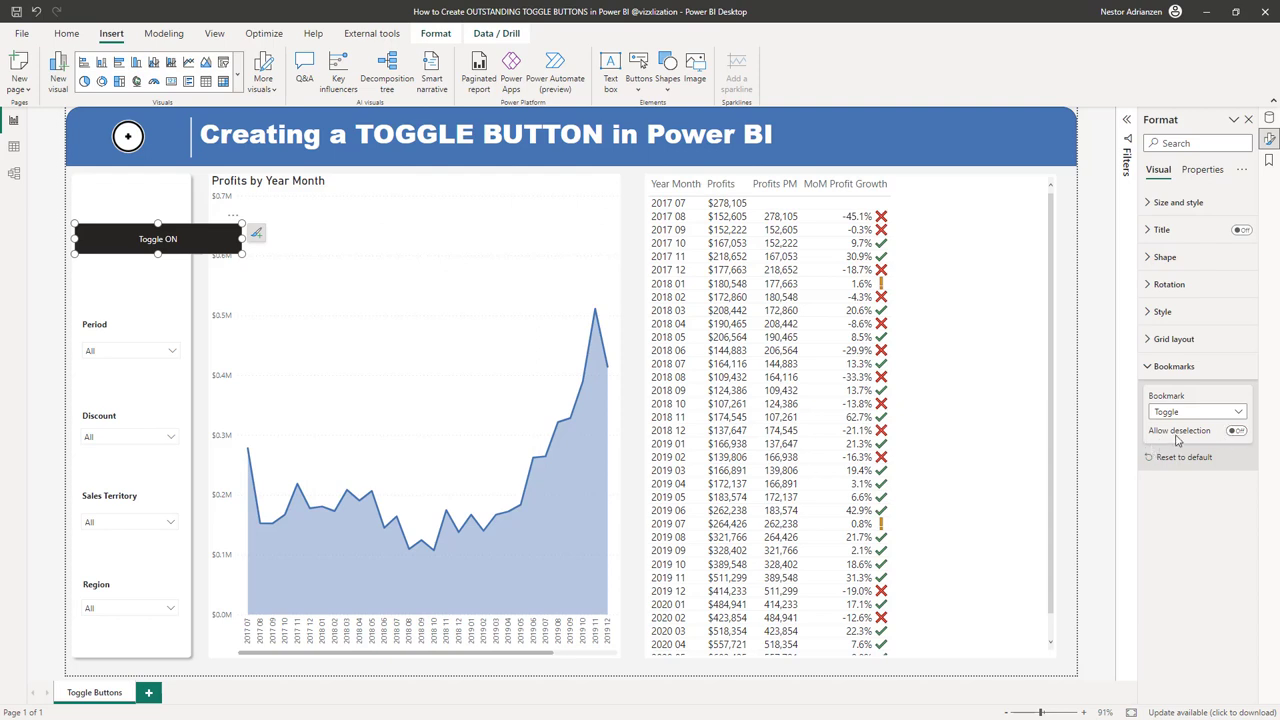
# Step: Allow deselection in the bookmark navigator and set Toggle OFF as the bookmark launched on deselection
pyautogui.click(1237, 431)
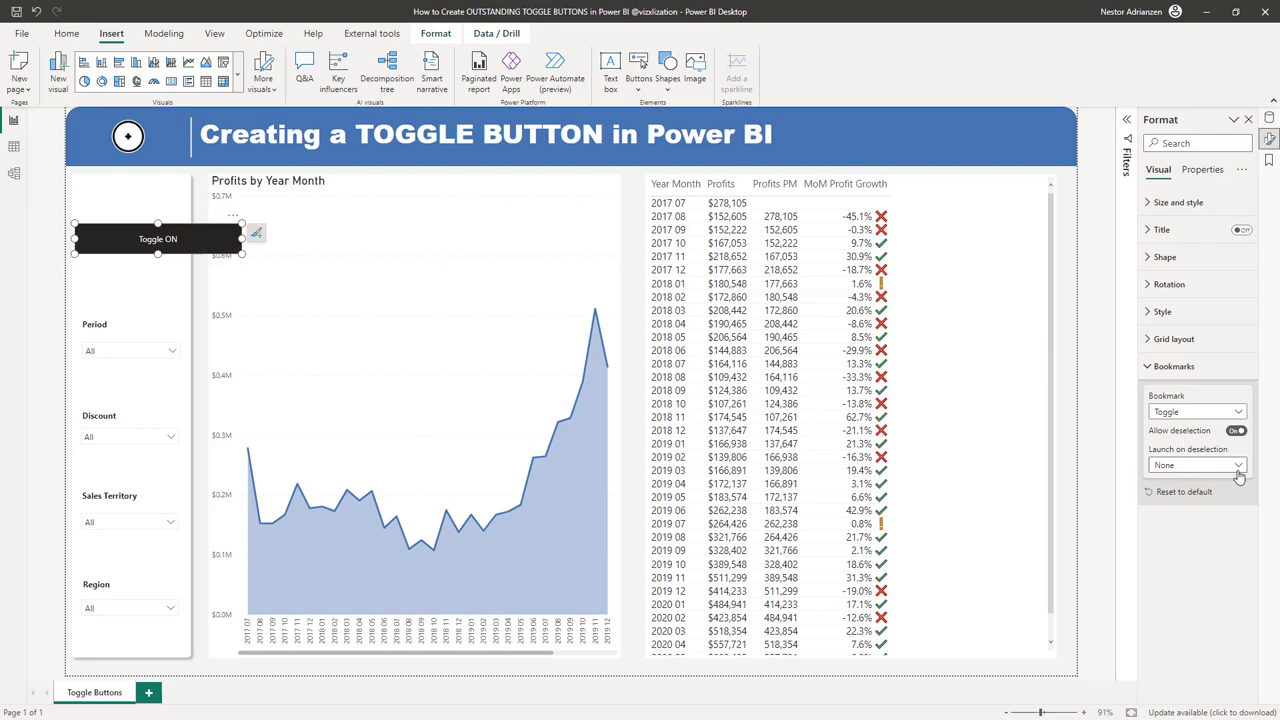
pyautogui.click(1238, 468)
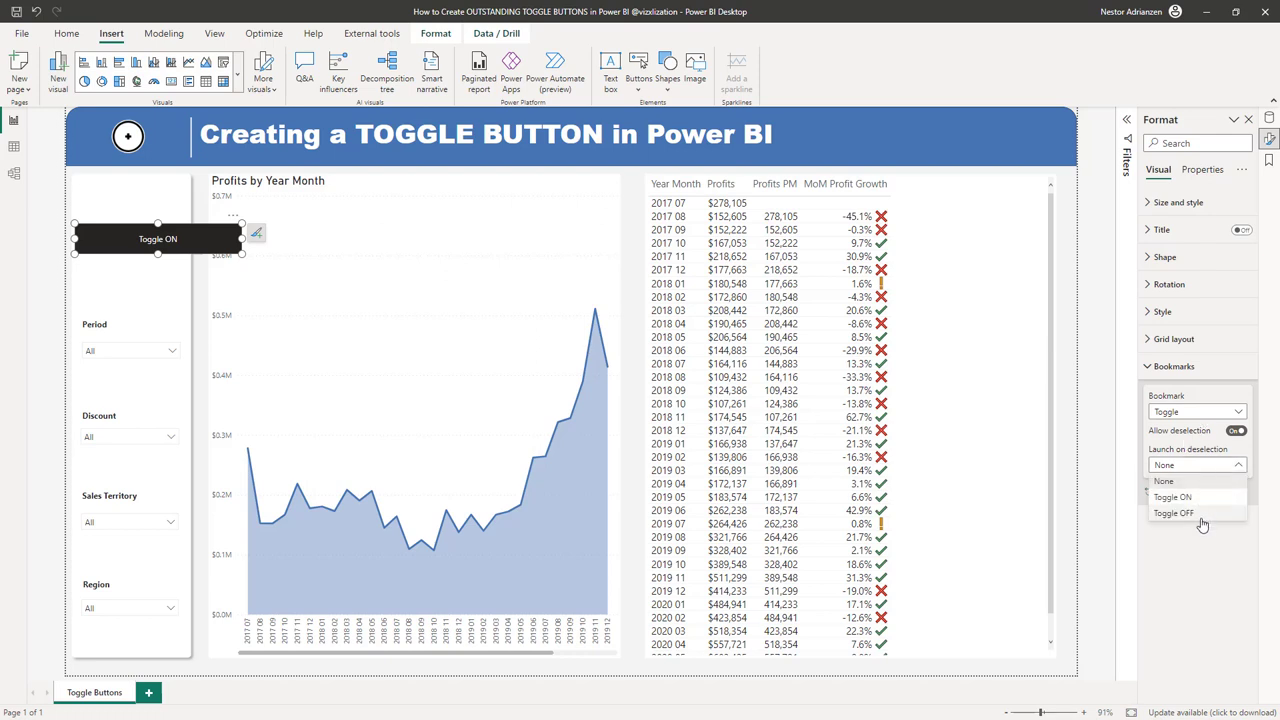
pyautogui.click(1200, 514)
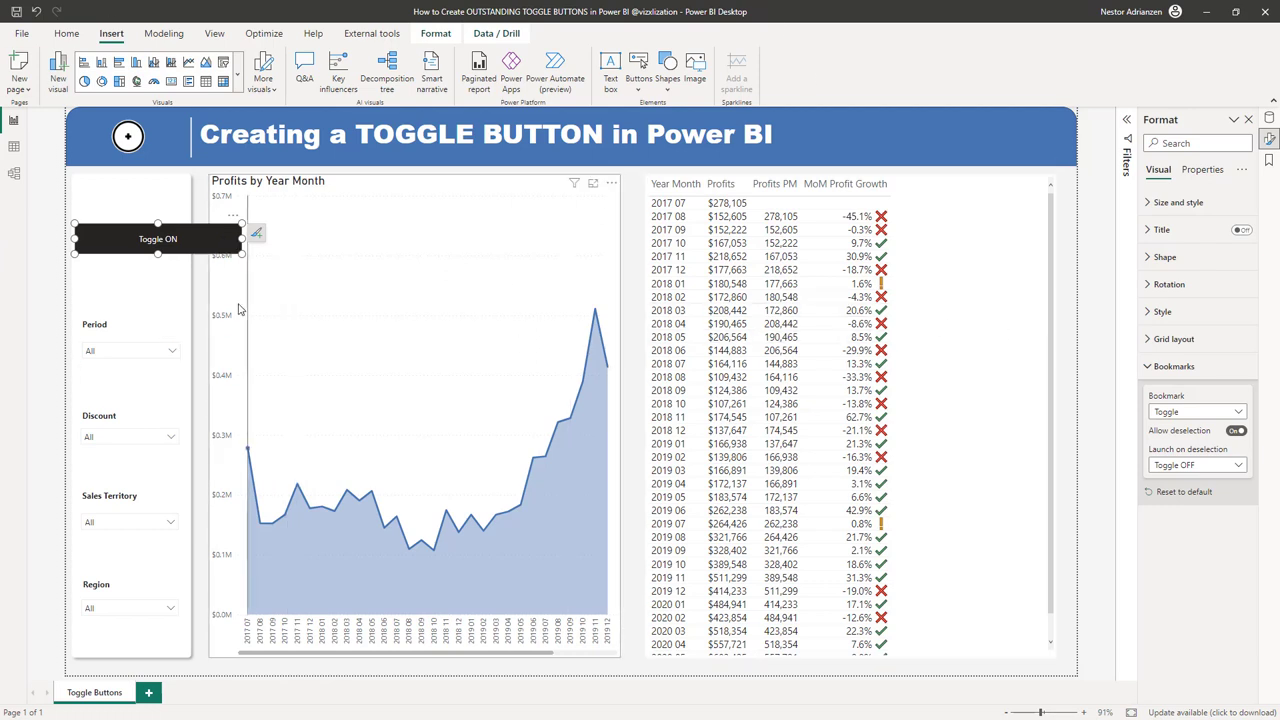
# Step: Rename the Toggle ON bookmark by replacing its name with the black circle emoji
pyautogui.click(1270, 163)
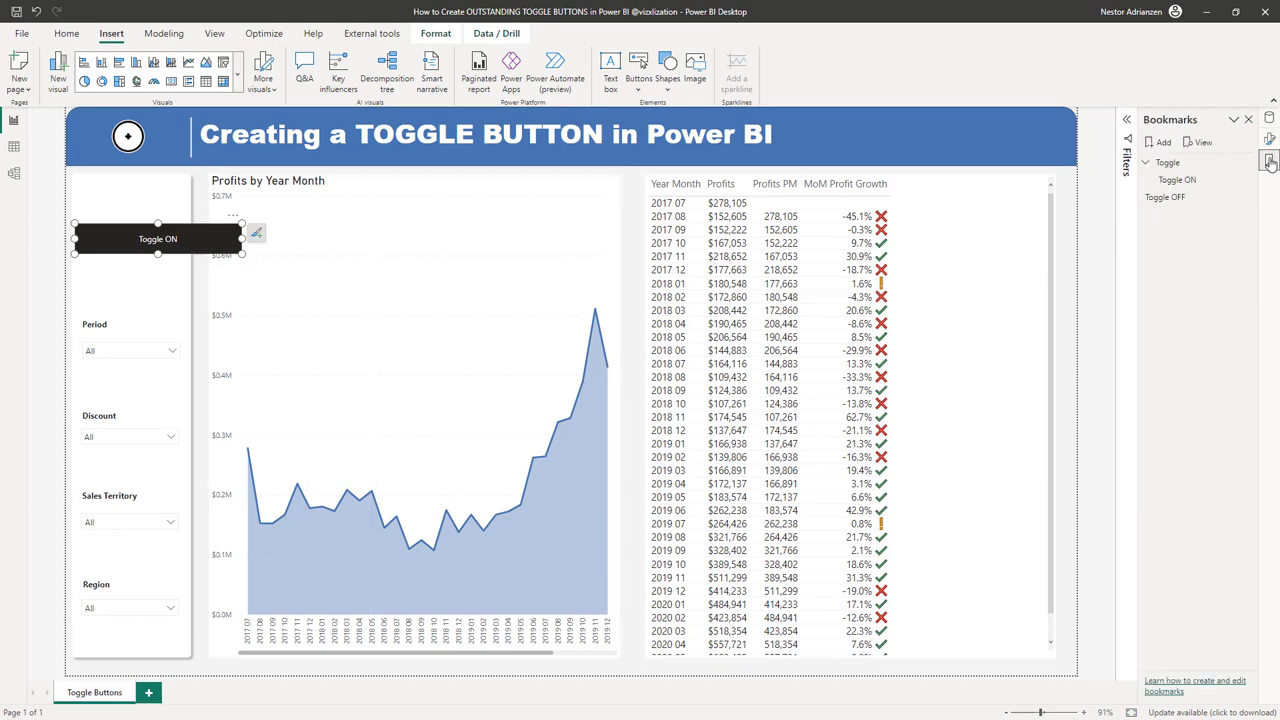
pyautogui.doubleClick(1184, 180)
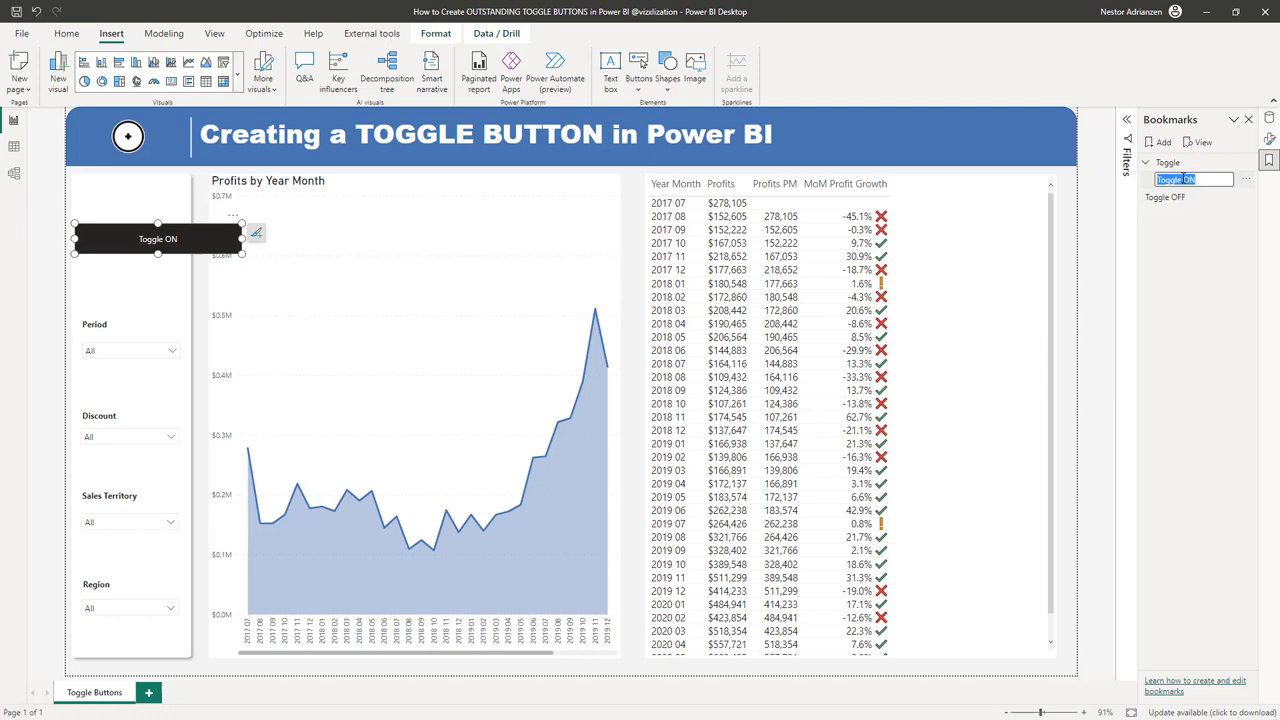
pyautogui.press('super+semicolon')
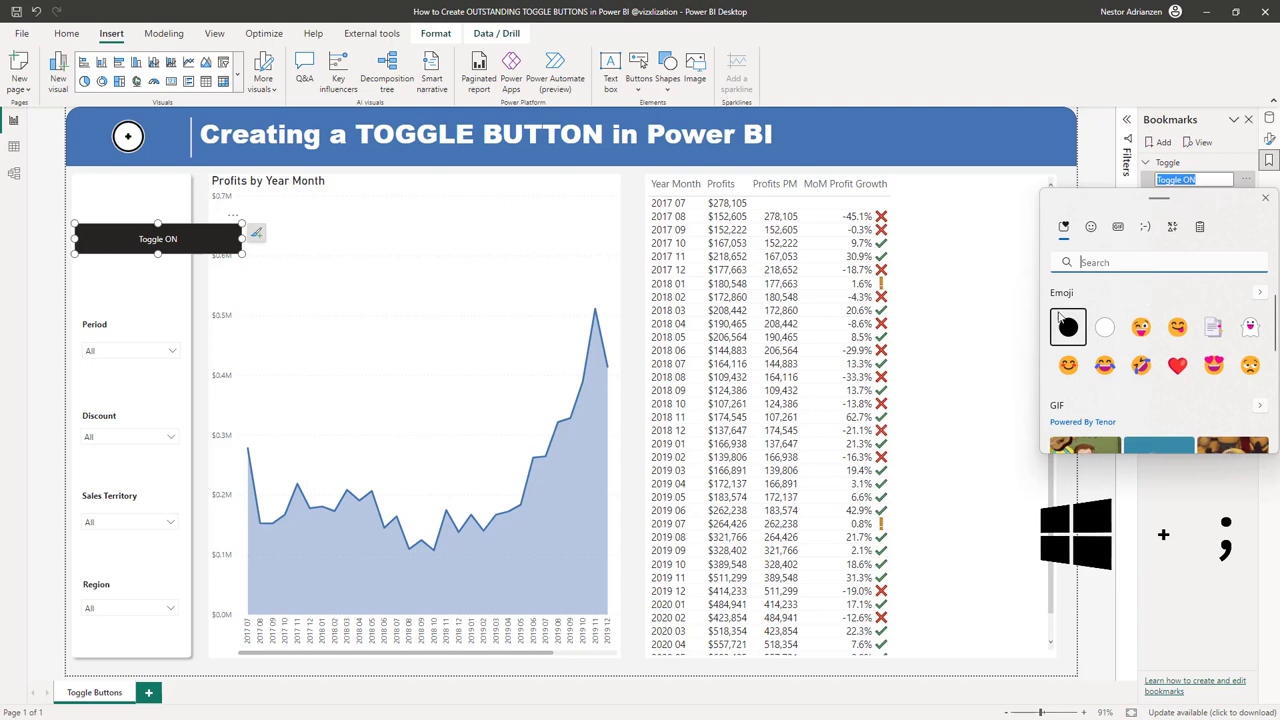
pyautogui.click(1259, 292)
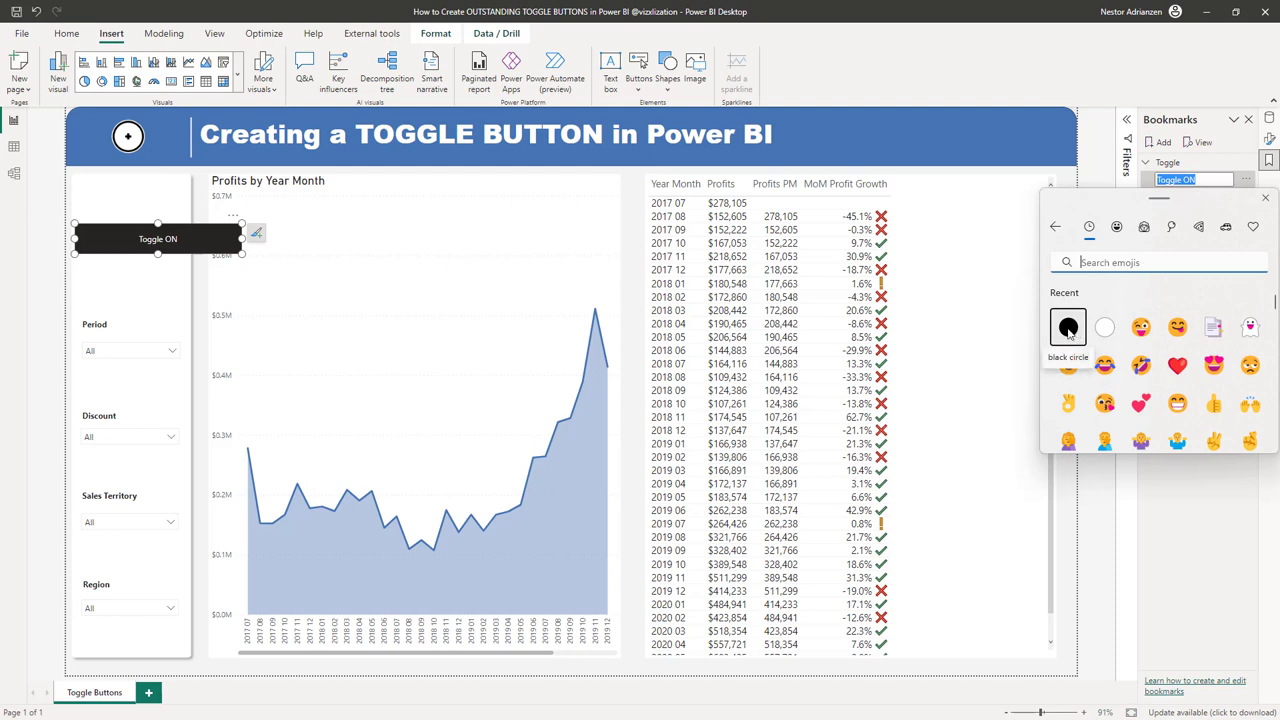
pyautogui.click(1068, 330)
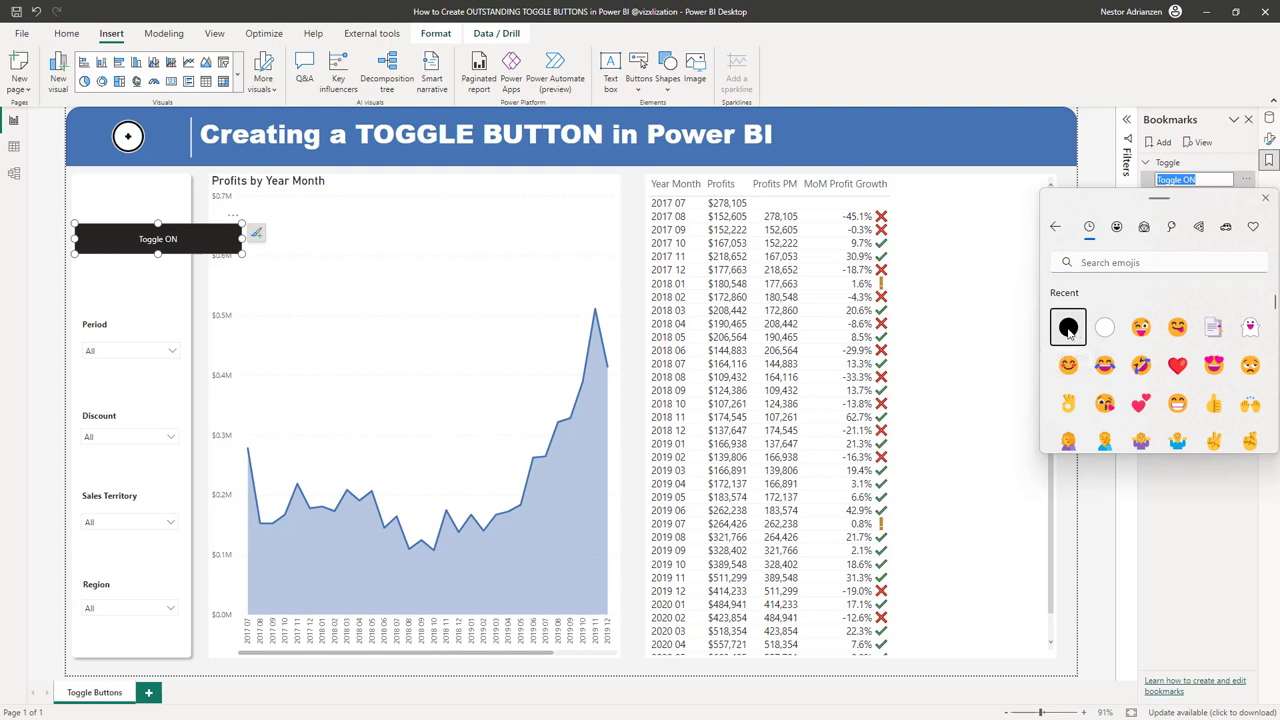
pyautogui.click(1265, 198)
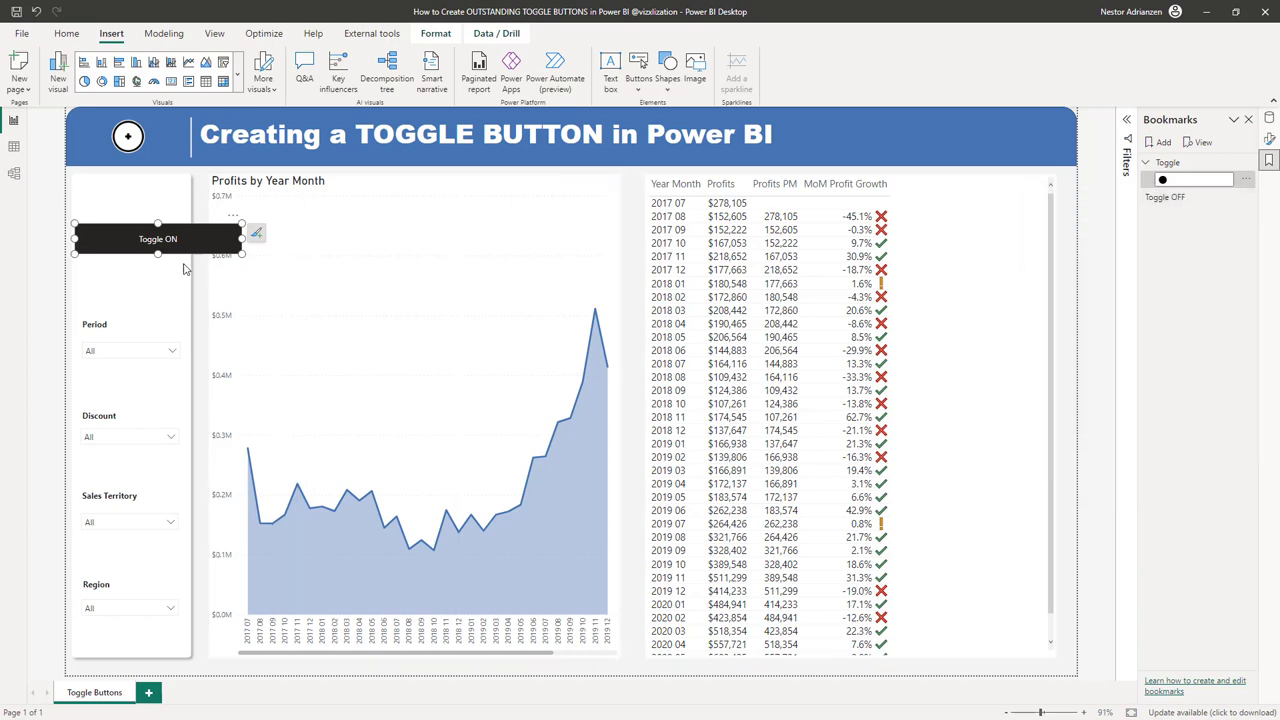
pyautogui.press('Return')
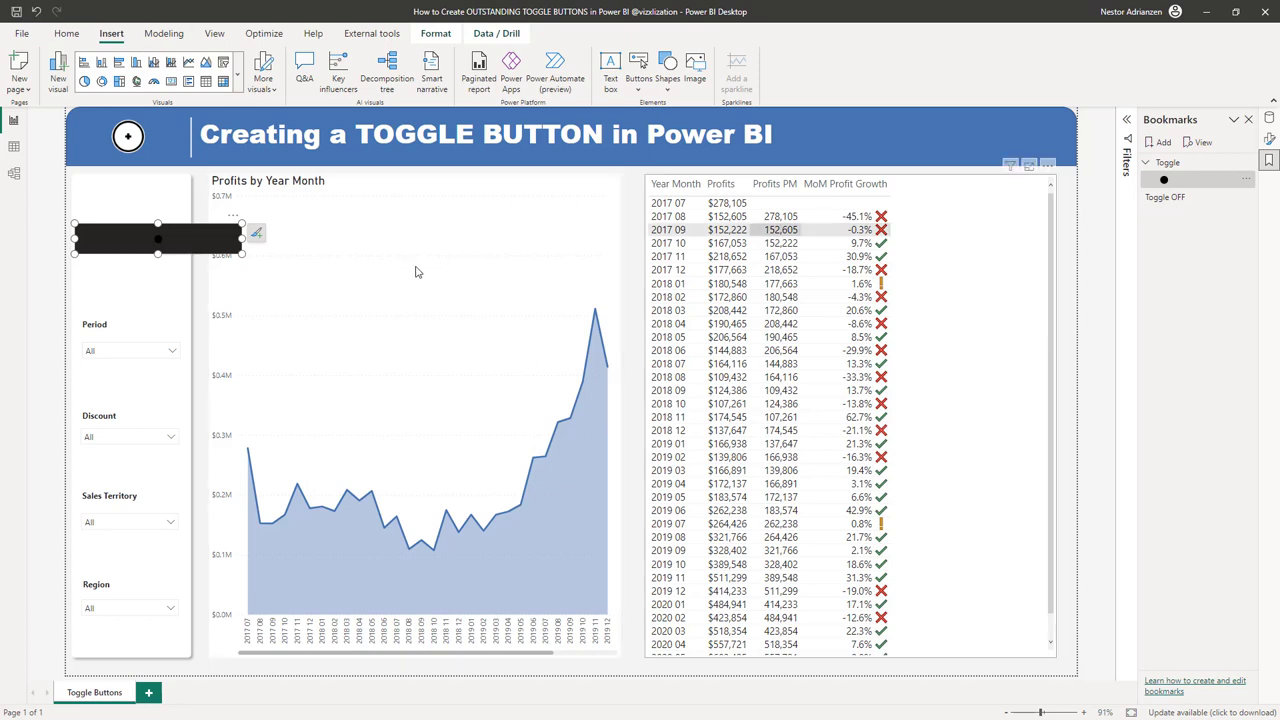
# Step: Apply the Toggle OFF bookmark, then round the bookmark navigator's corners to 20 px and narrow it to about half its width
pyautogui.click(1176, 199)
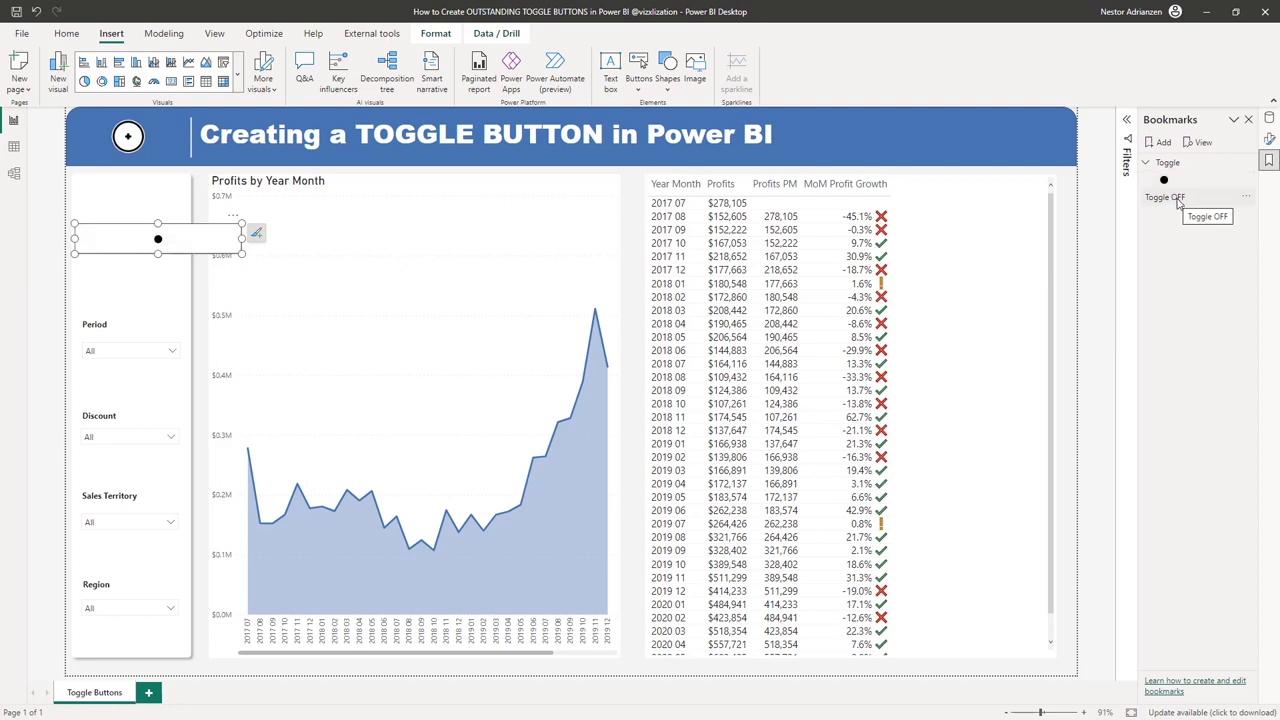
pyautogui.click(1180, 199)
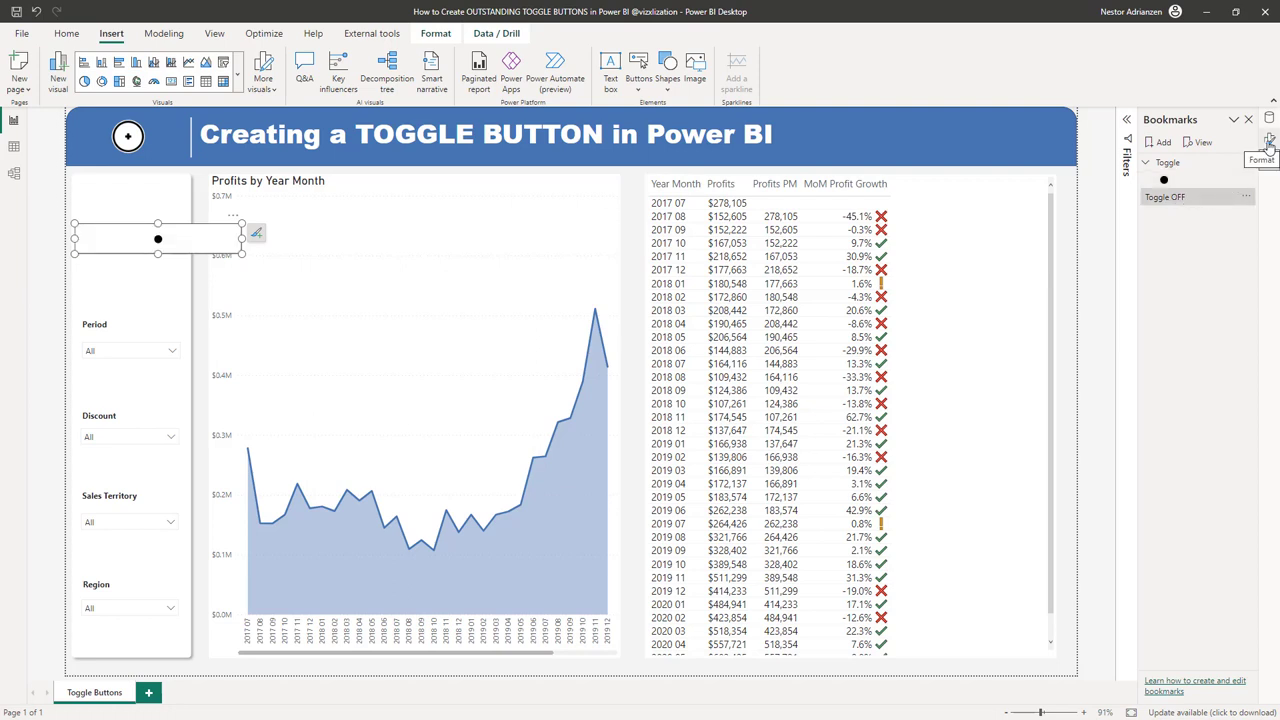
pyautogui.click(1268, 140)
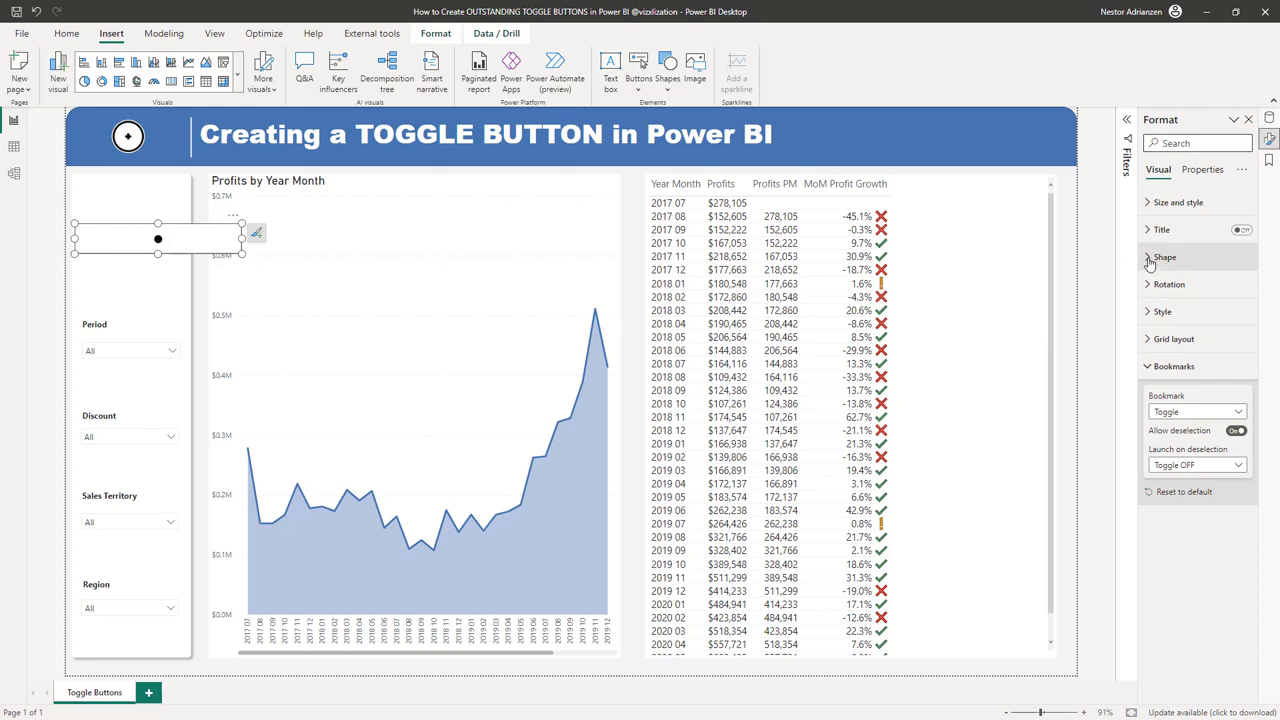
pyautogui.click(1150, 258)
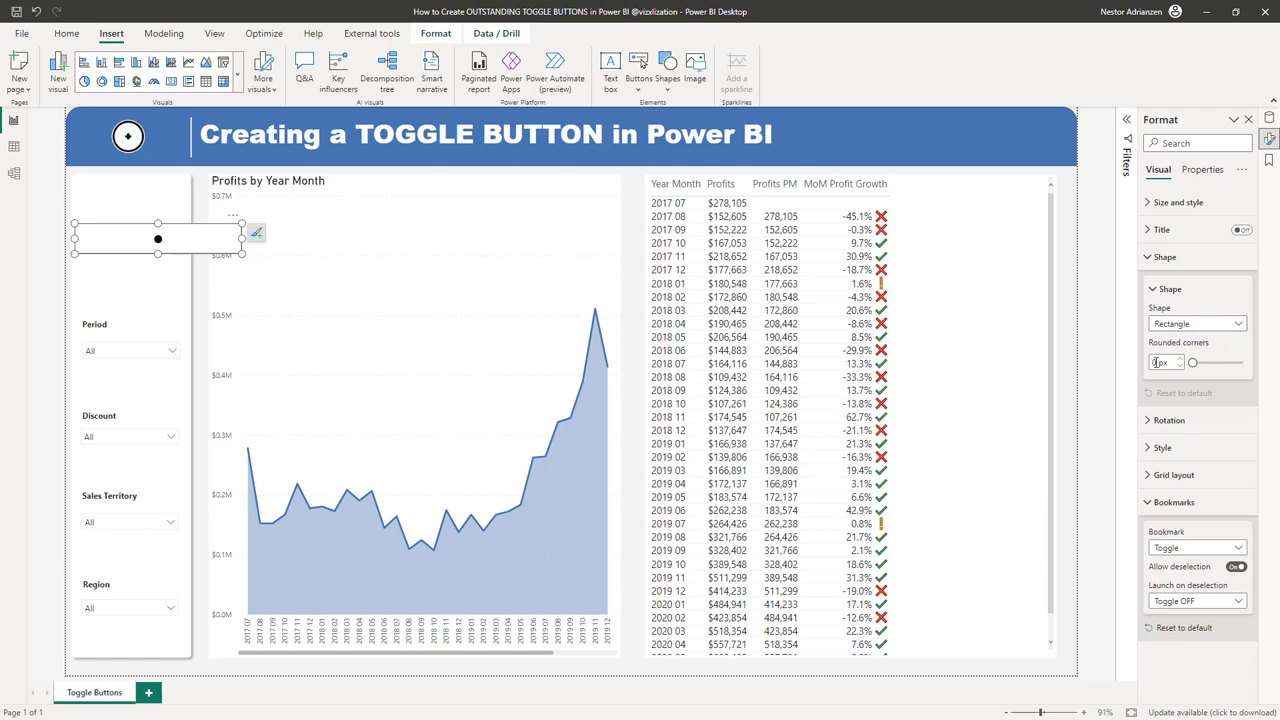
pyautogui.write('20')
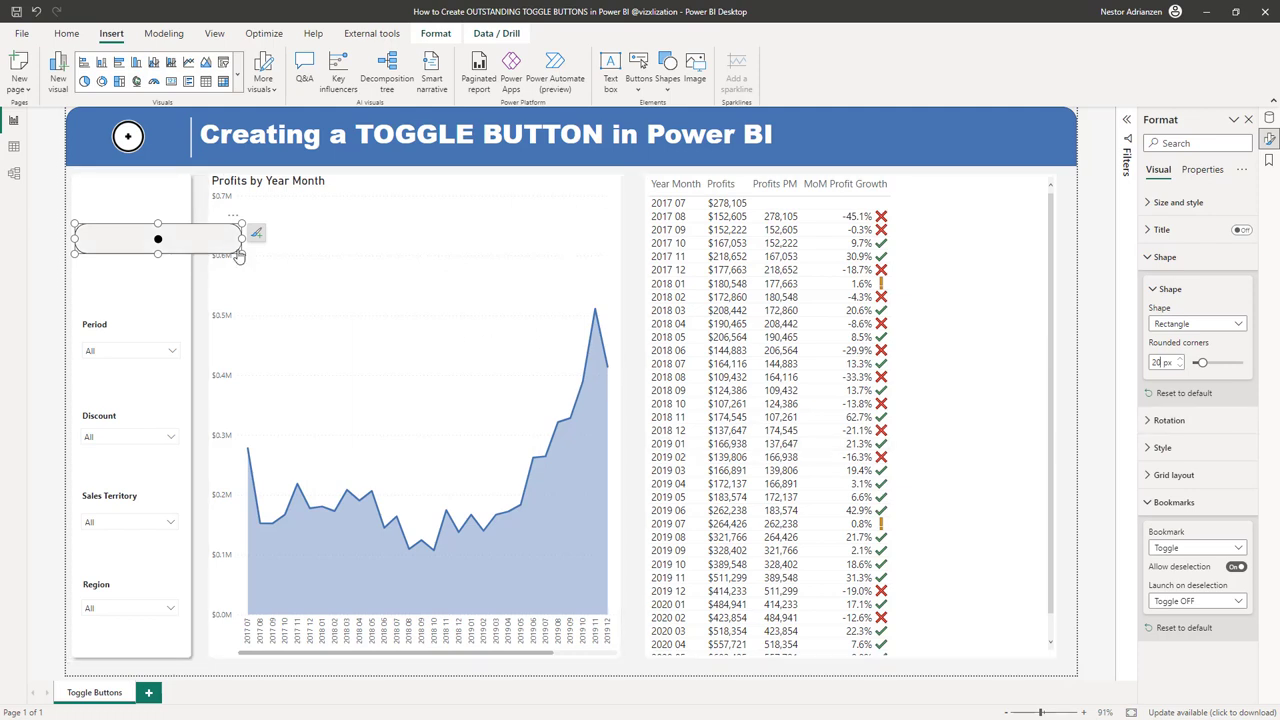
pyautogui.moveTo(243, 238); pyautogui.dragTo(151, 252)
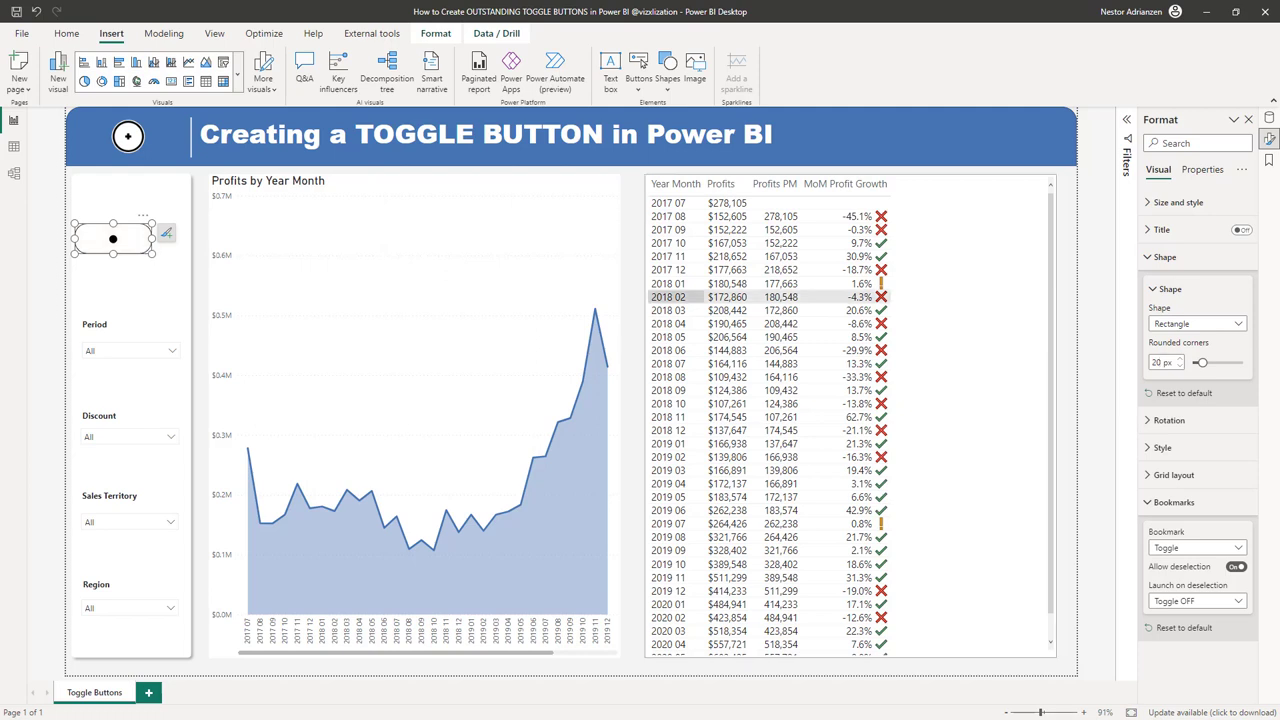
# Step: For the navigator's Default state, align the text horizontally to the left and set its left padding to 10 px
pyautogui.click(1155, 290)
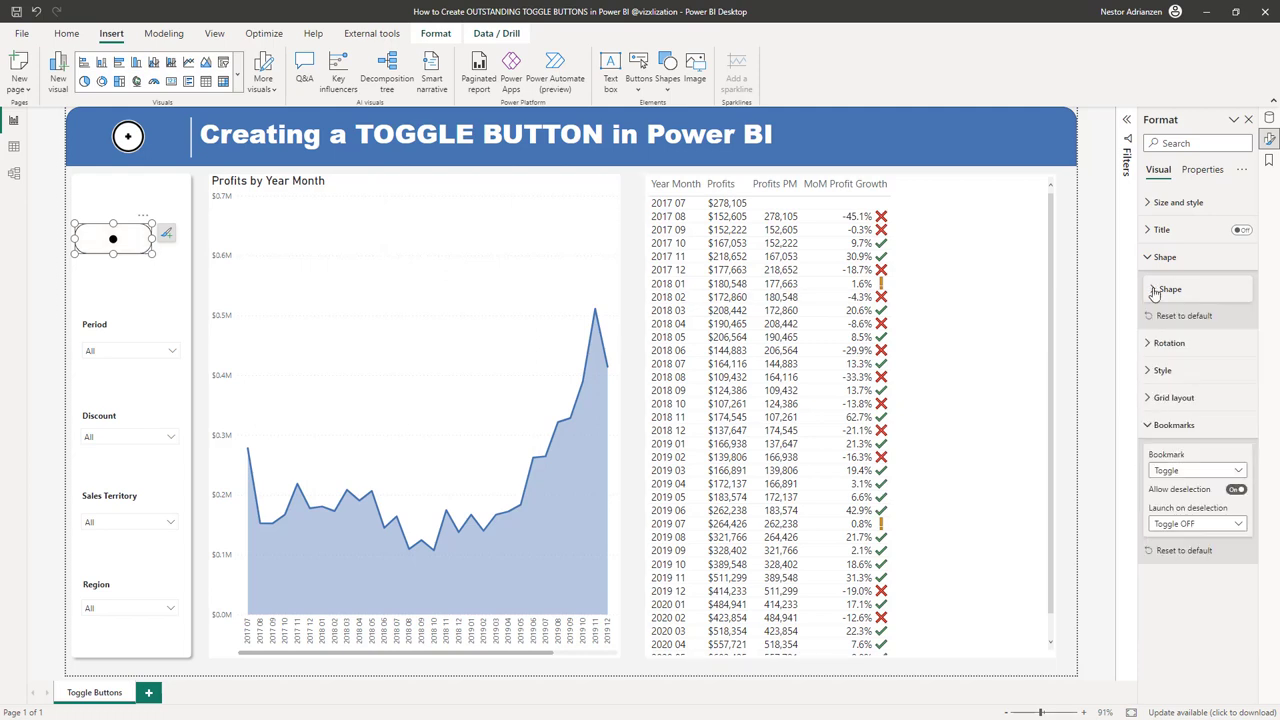
pyautogui.click(1150, 371)
pyautogui.scroll(-3, 1185, 370)
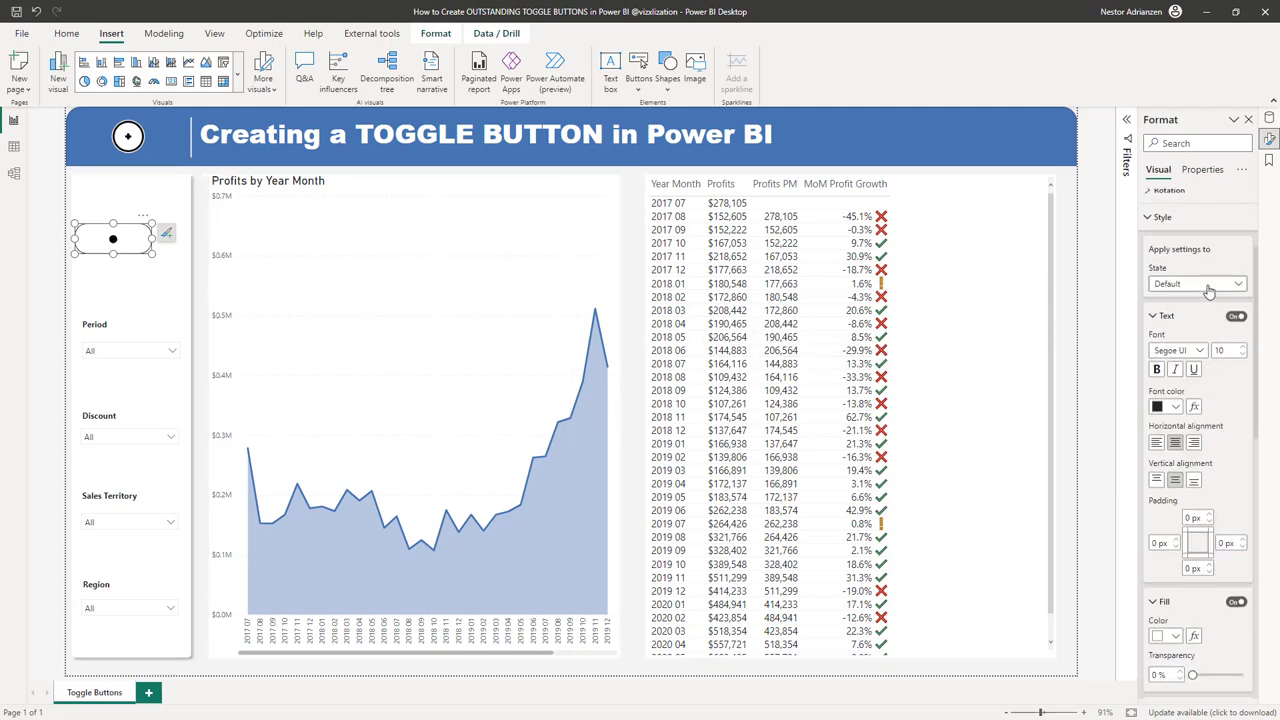
pyautogui.scroll(-1, 1230, 372)
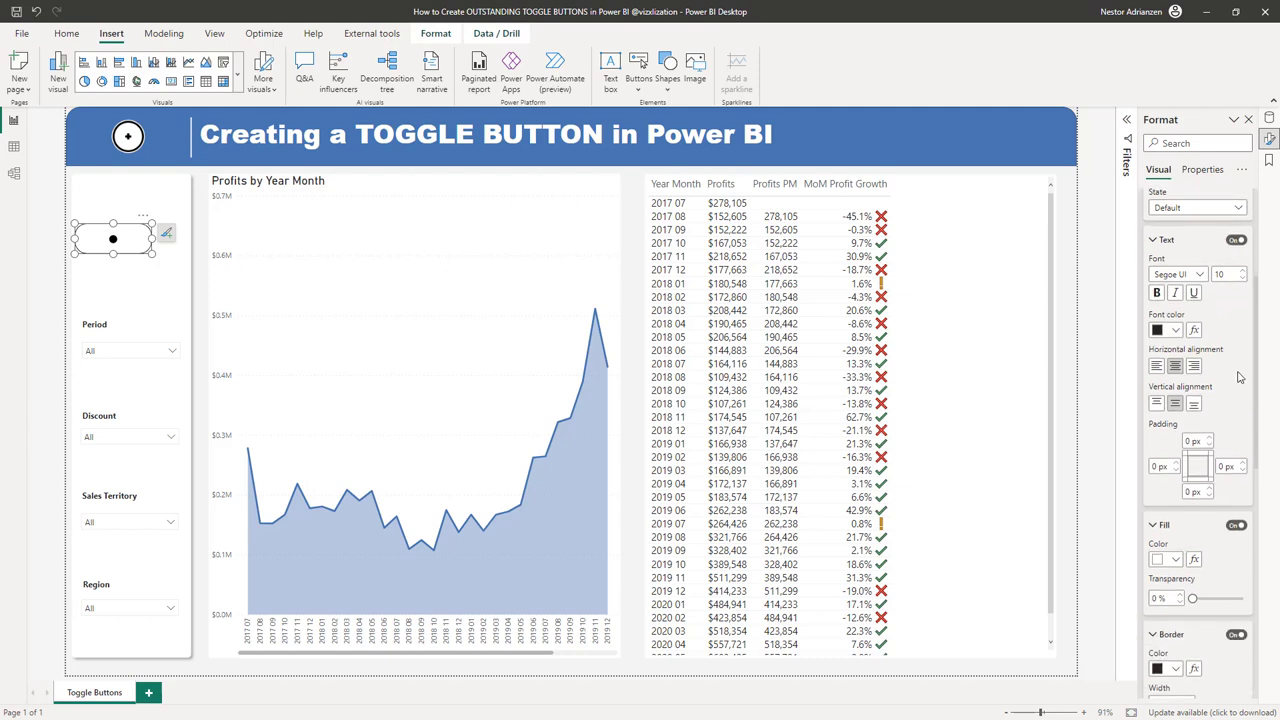
pyautogui.click(1158, 368)
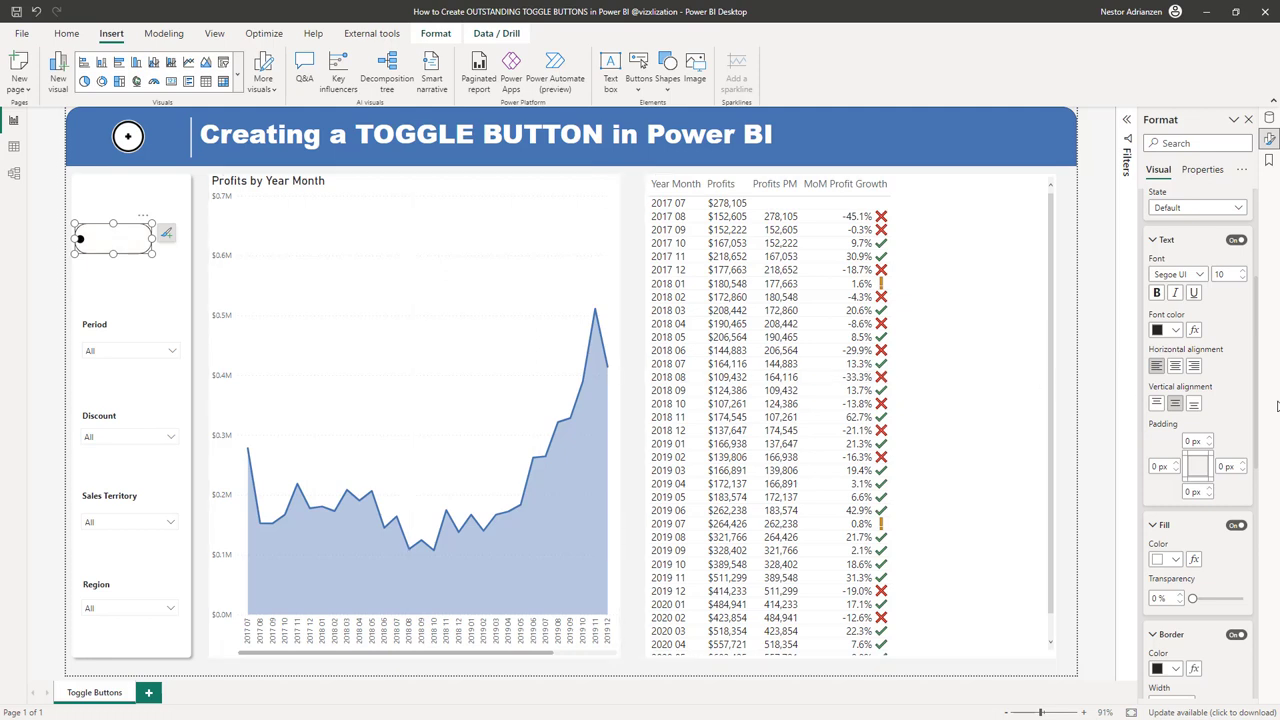
pyautogui.click(1152, 466)
pyautogui.write('10')
# Step: Fill the navigator's Default state with the light gray just below white in the palette and turn off its border
pyautogui.scroll(-5, 1167, 488)
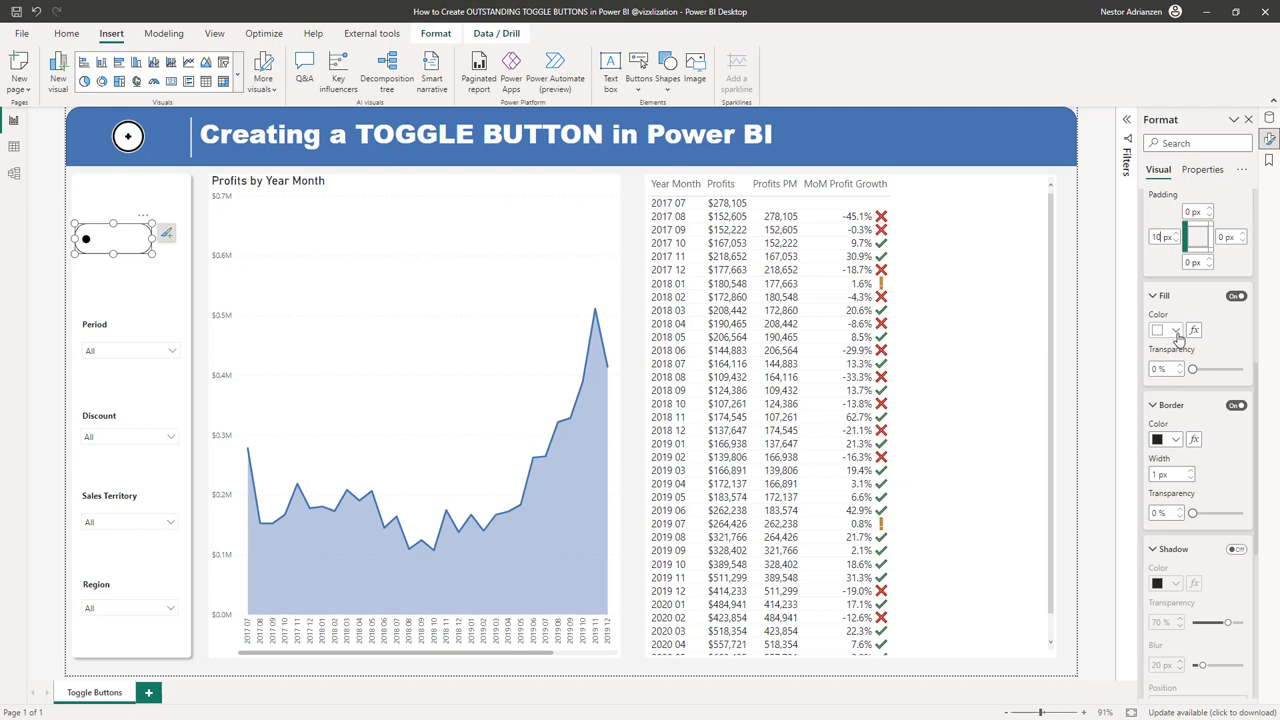
pyautogui.click(1177, 335)
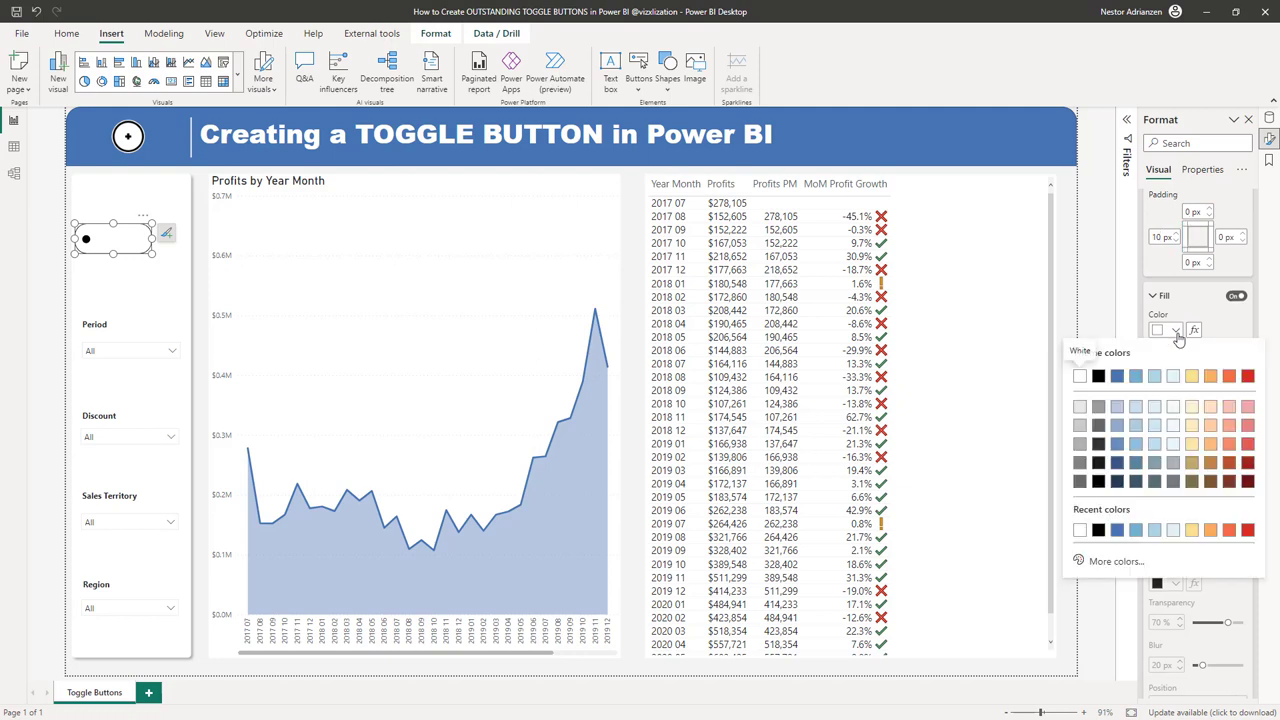
pyautogui.click(1080, 408)
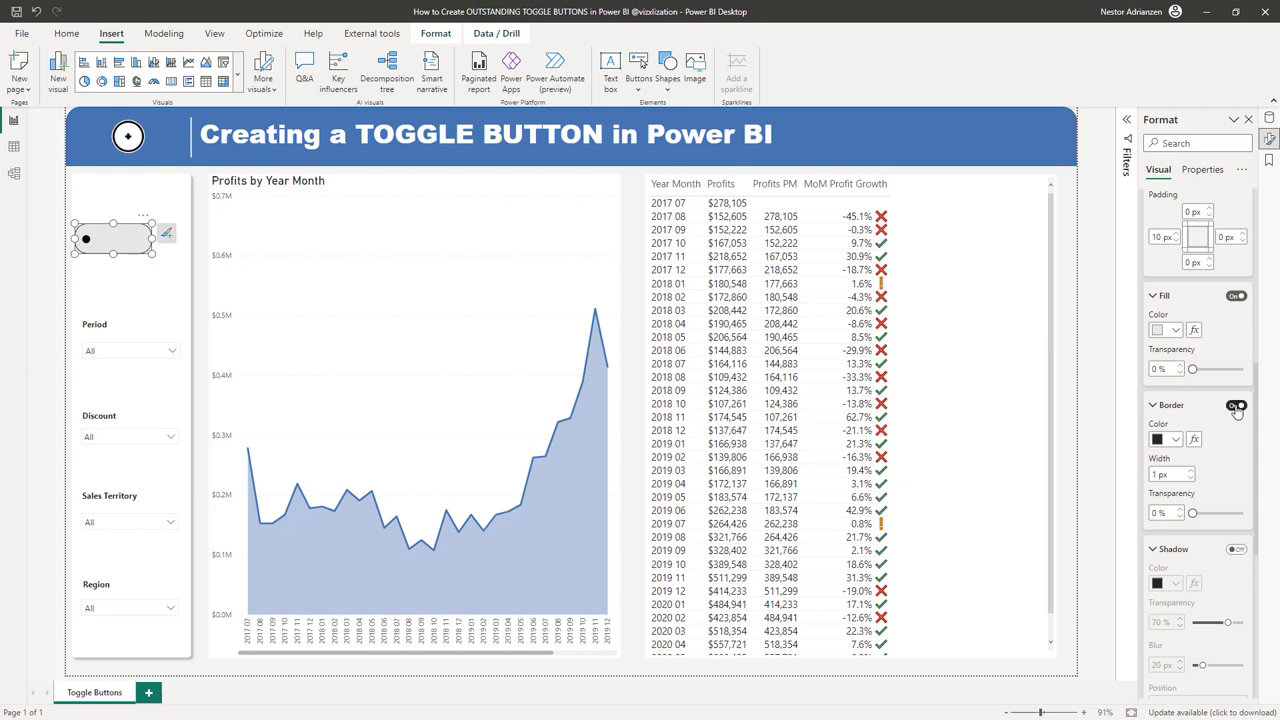
pyautogui.click(1237, 406)
pyautogui.scroll(-5, 1228, 444)
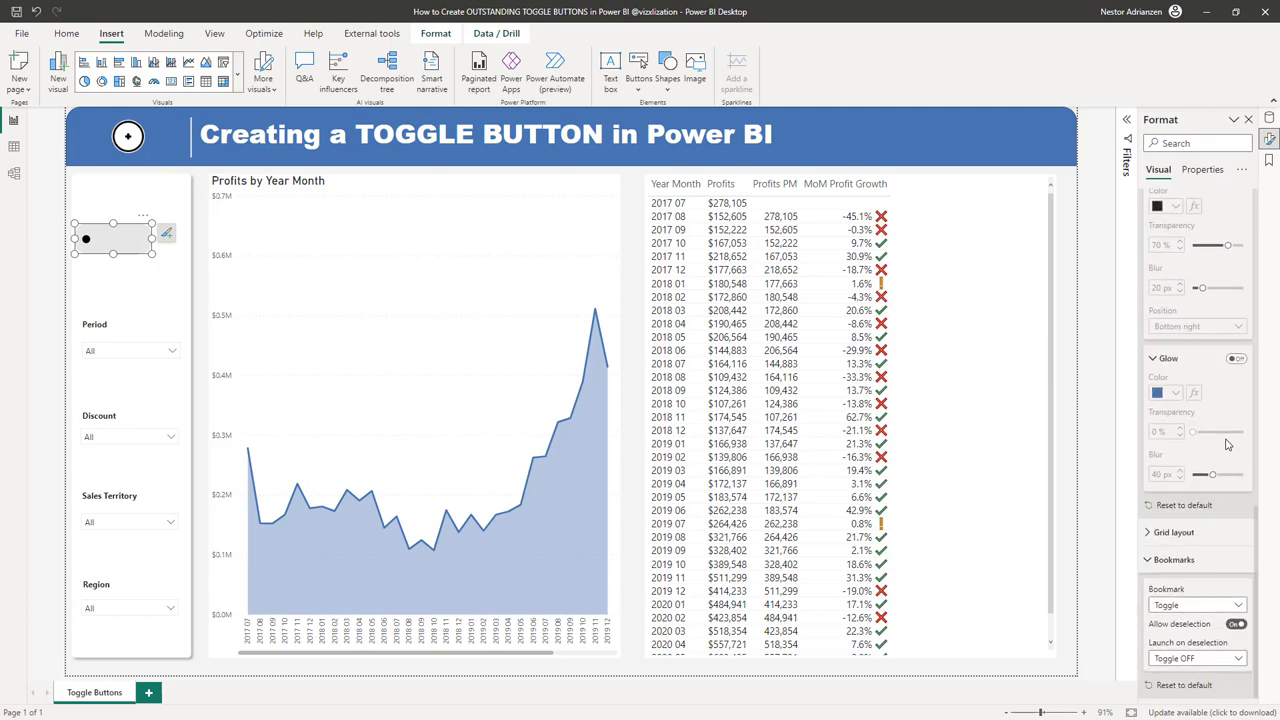
pyautogui.scroll(10, 1210, 380)
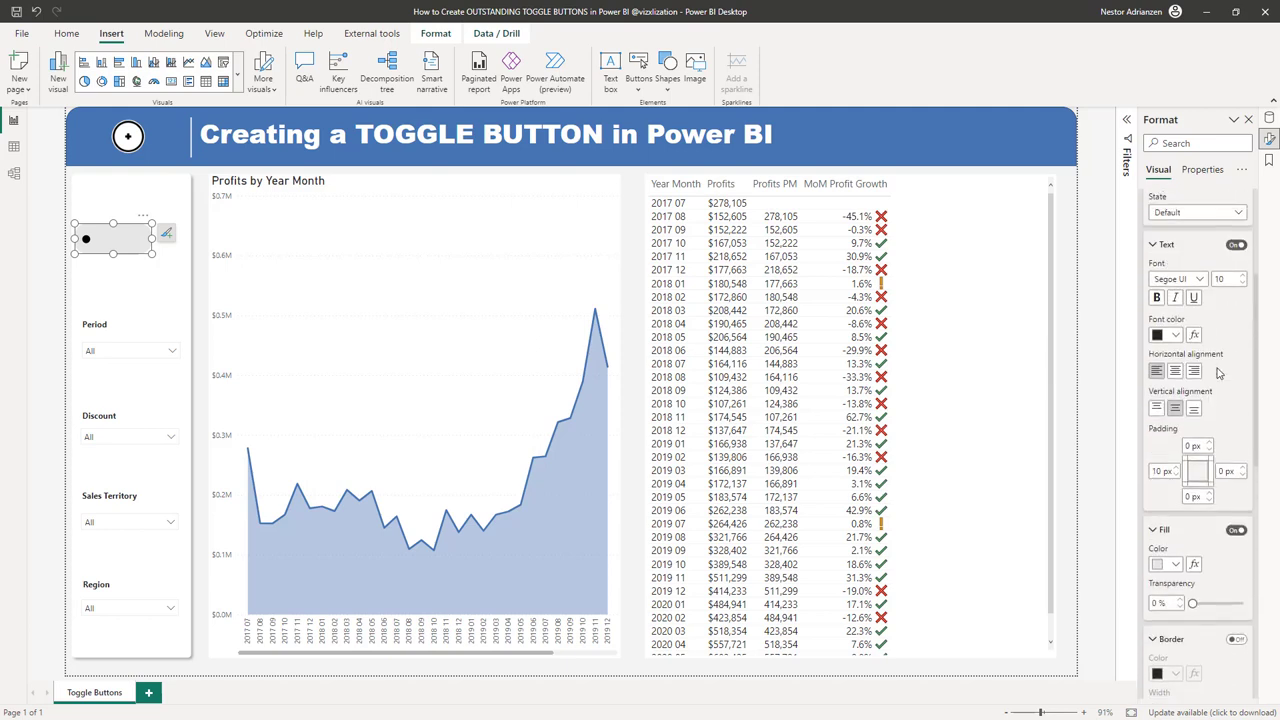
pyautogui.click(1152, 372)
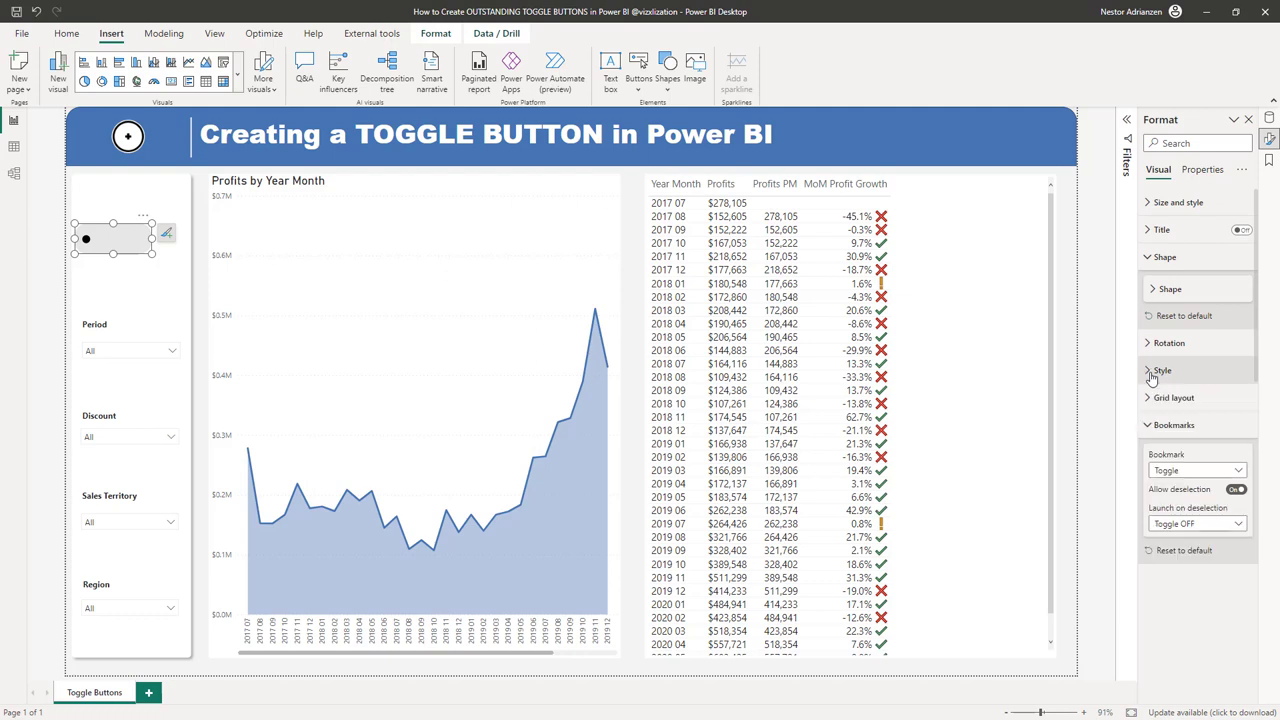
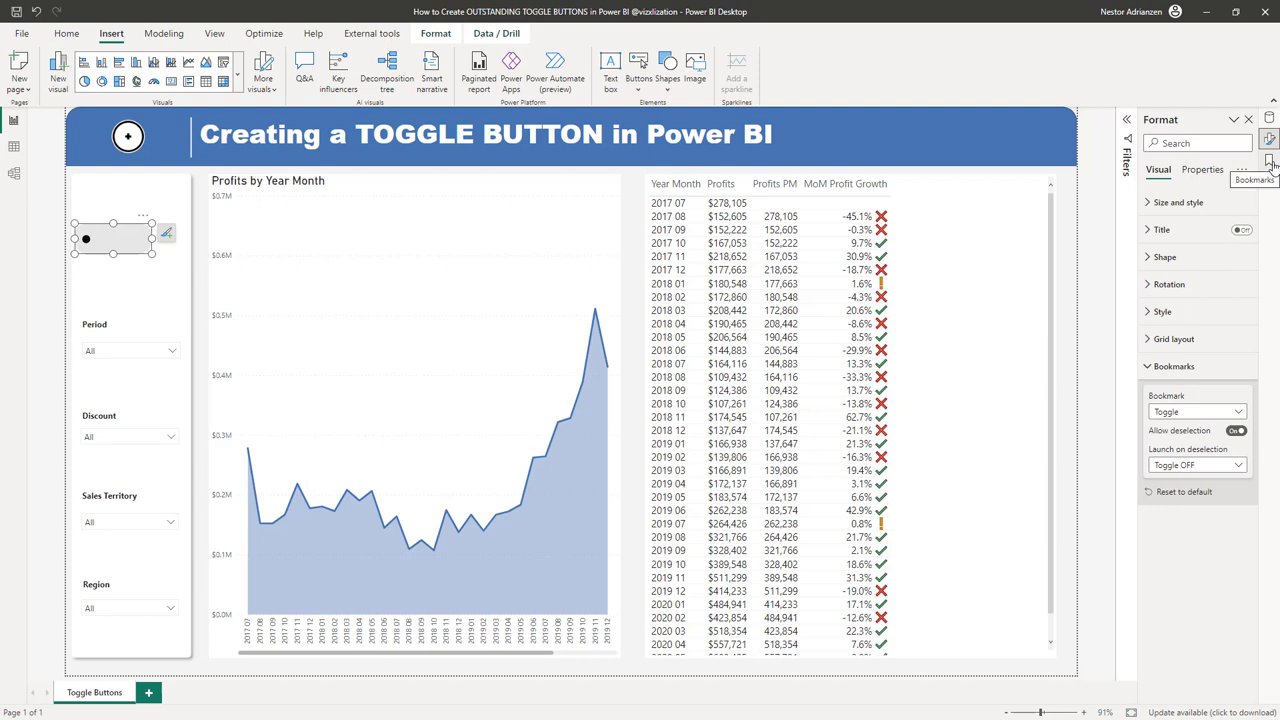
# Step: Apply the black circle bookmark in the Toggle group and check the shape settings of the bookmark navigator
pyautogui.click(1269, 161)
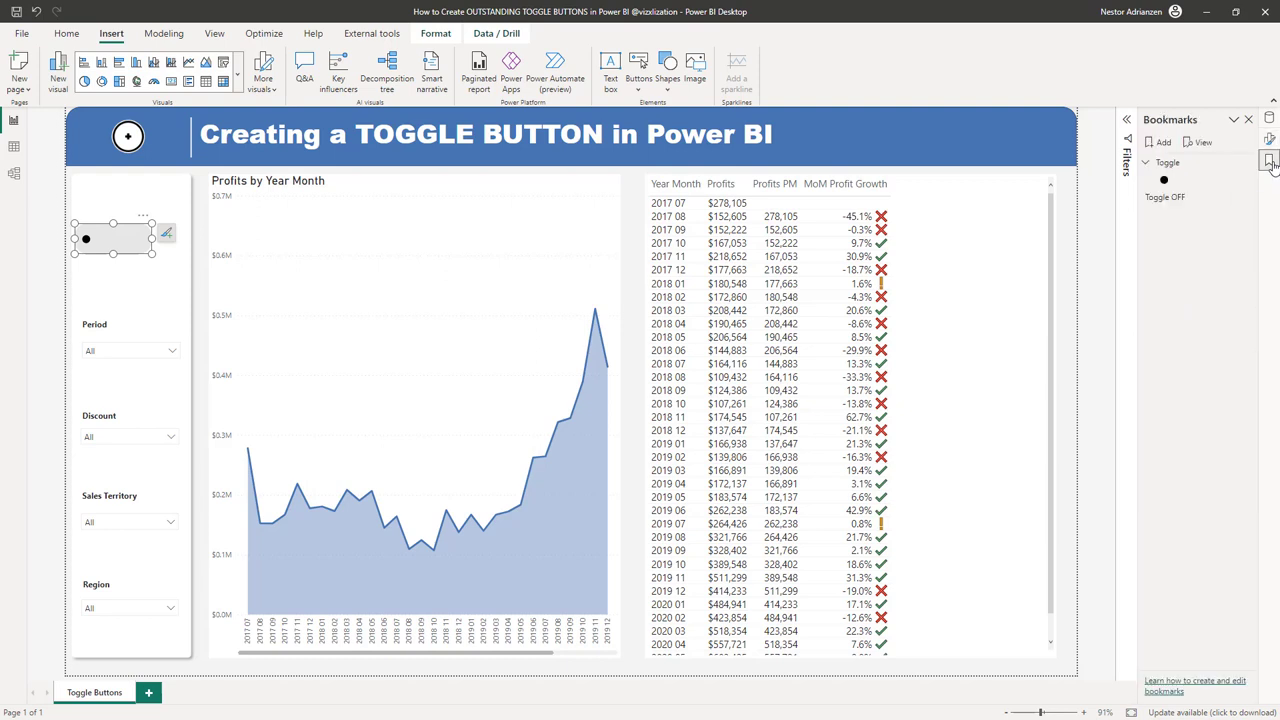
pyautogui.click(1187, 181)
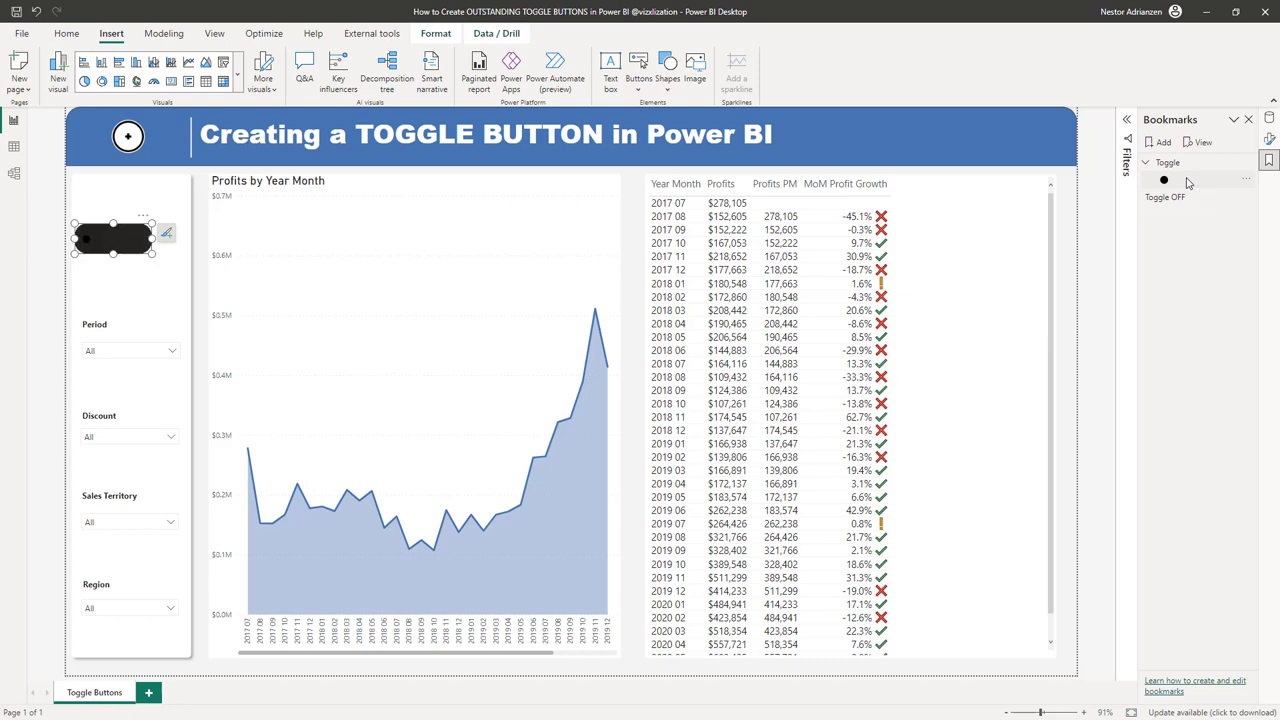
pyautogui.click(1187, 181)
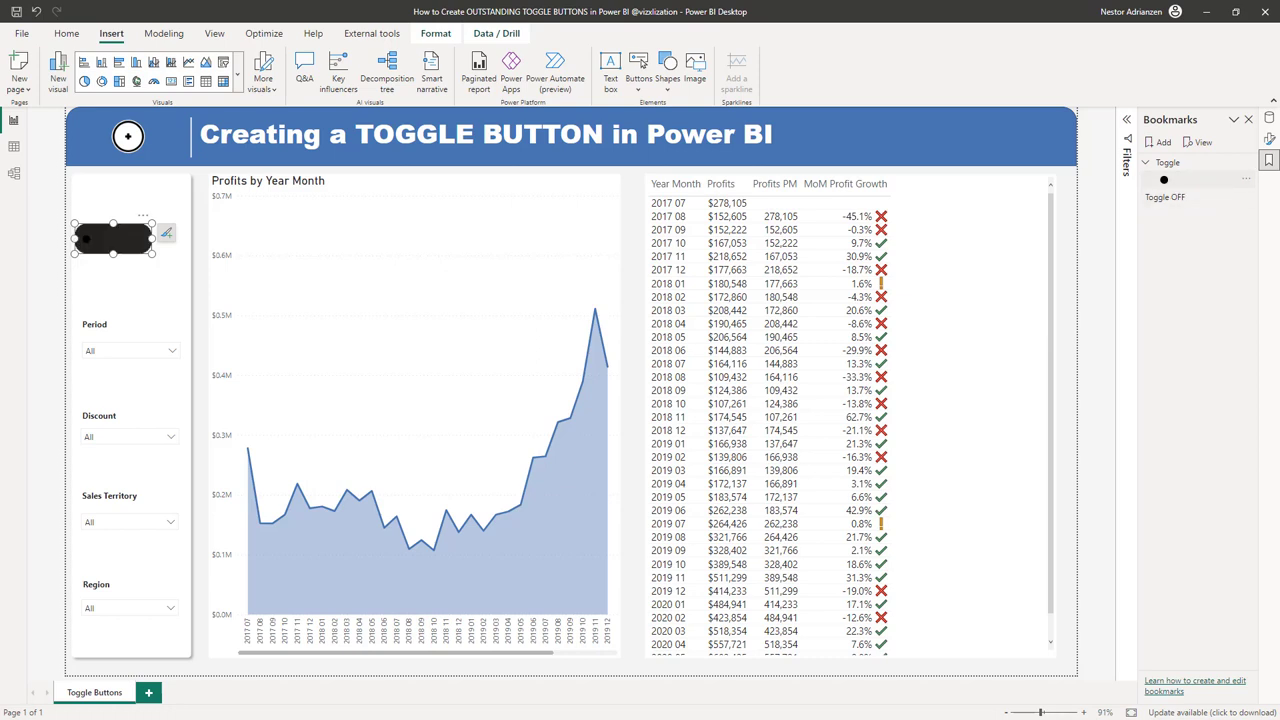
pyautogui.click(1269, 140)
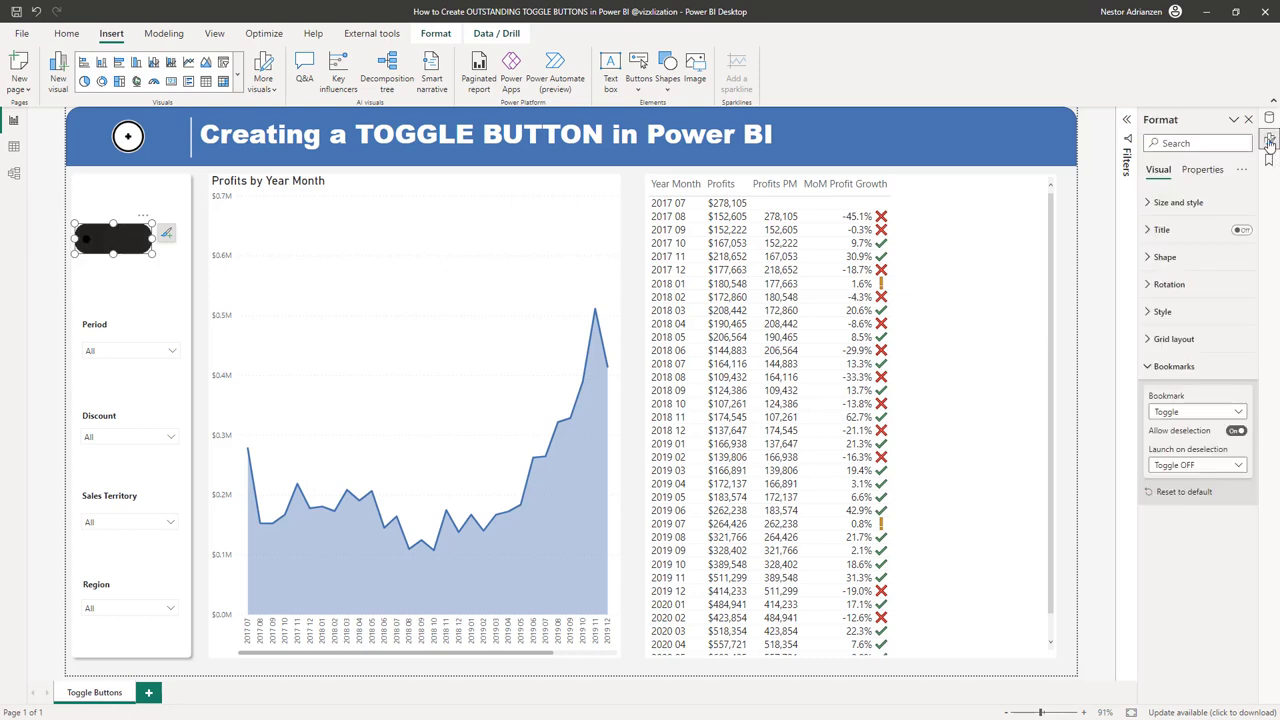
pyautogui.click(1160, 257)
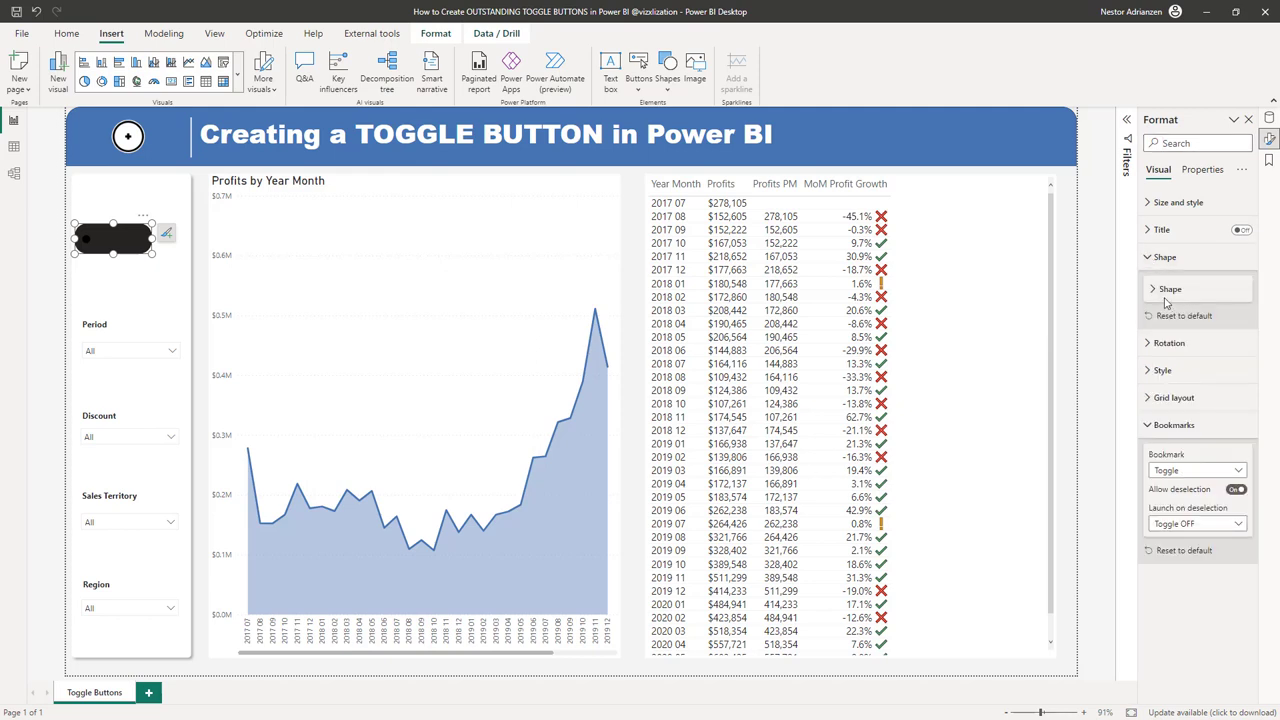
pyautogui.click(1158, 290)
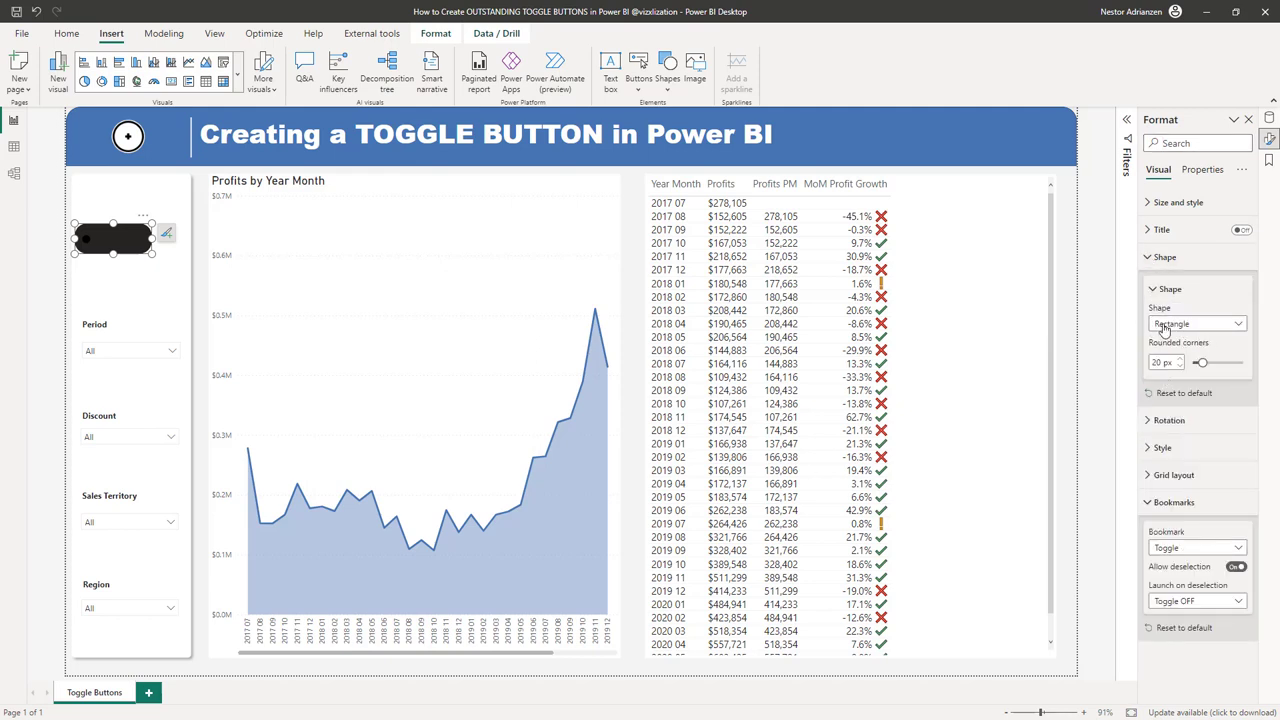
pyautogui.click(1153, 290)
pyautogui.click(1151, 259)
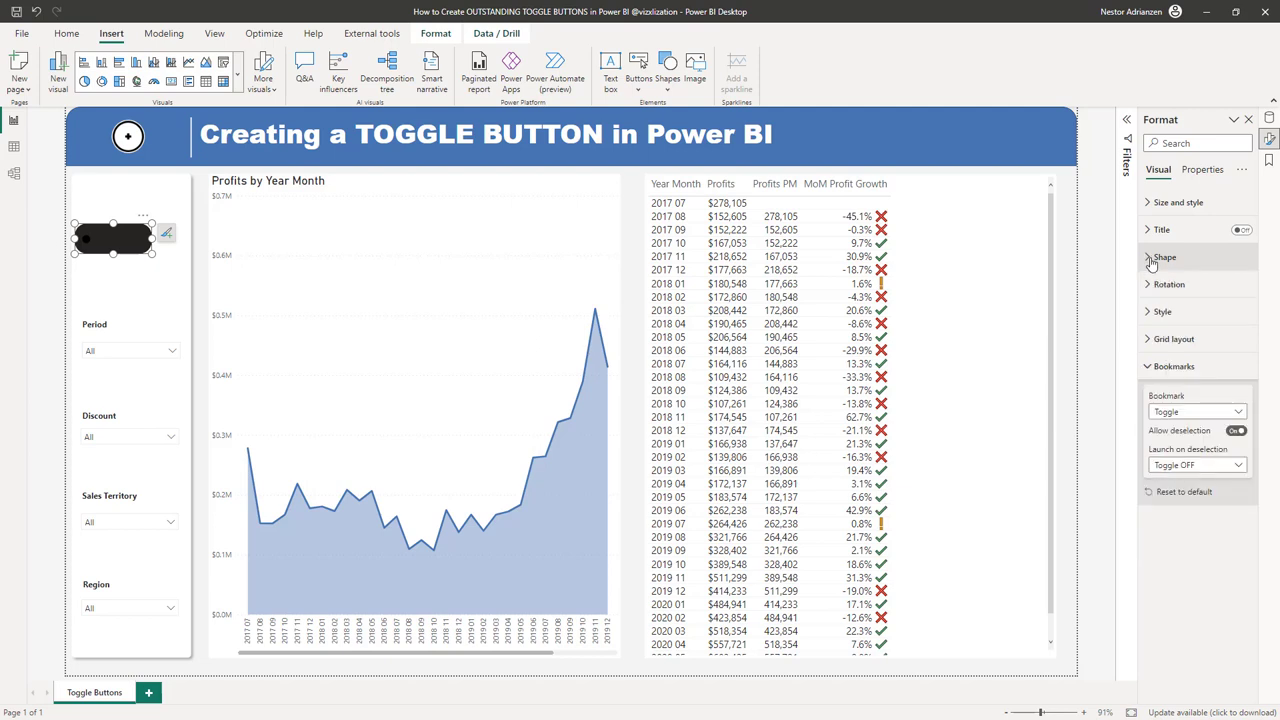
# Step: For the navigator's Selected state, align the text horizontally to the right and adjust its left and right padding
pyautogui.click(1150, 314)
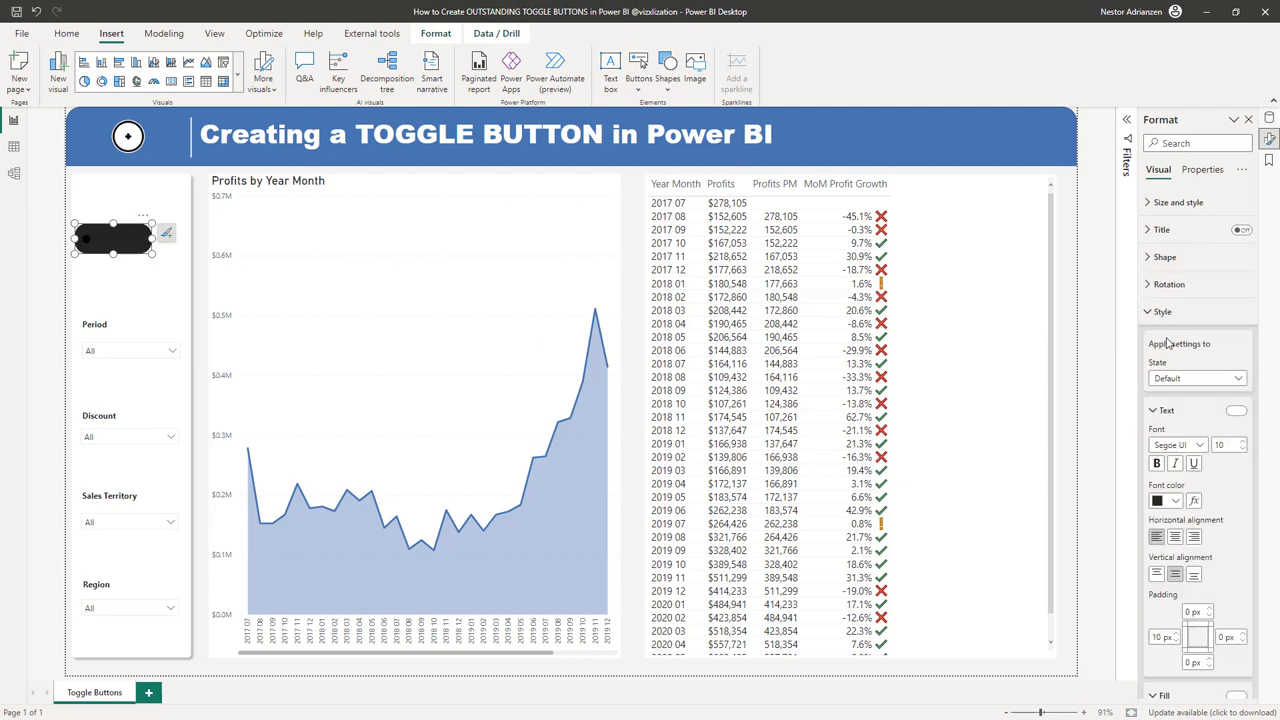
pyautogui.scroll(-2, 1205, 325)
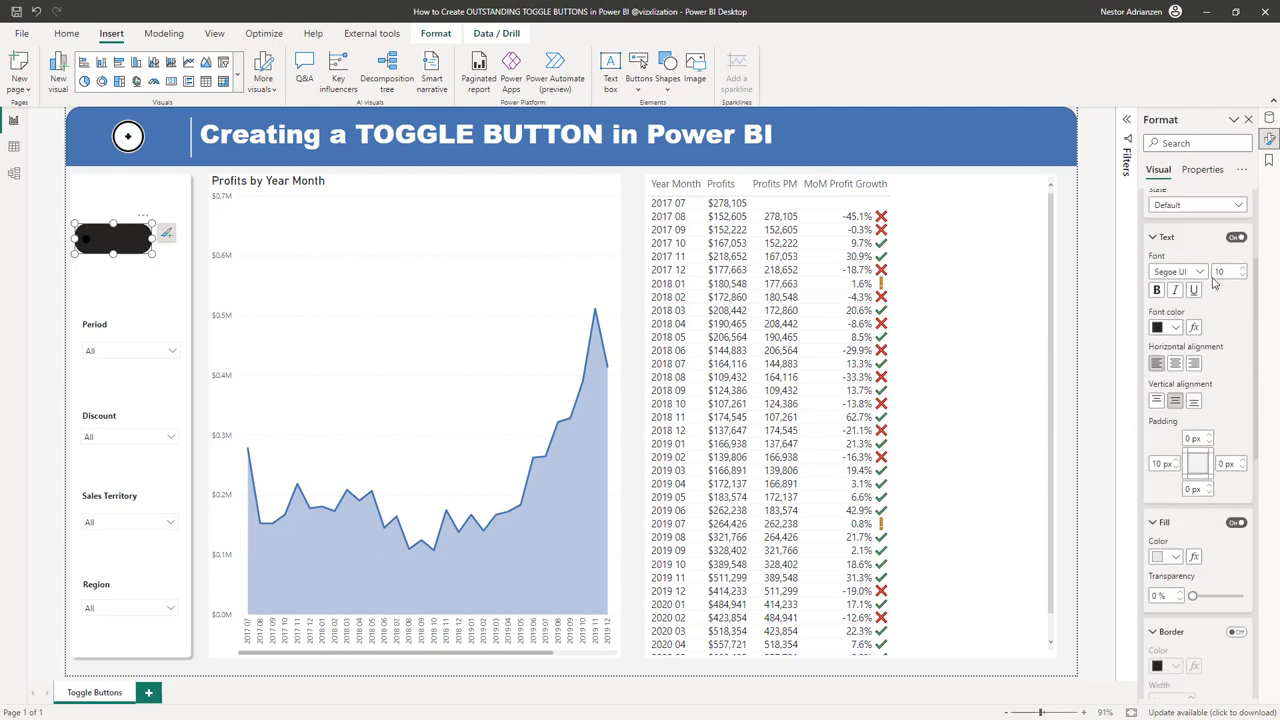
pyautogui.click(1231, 304)
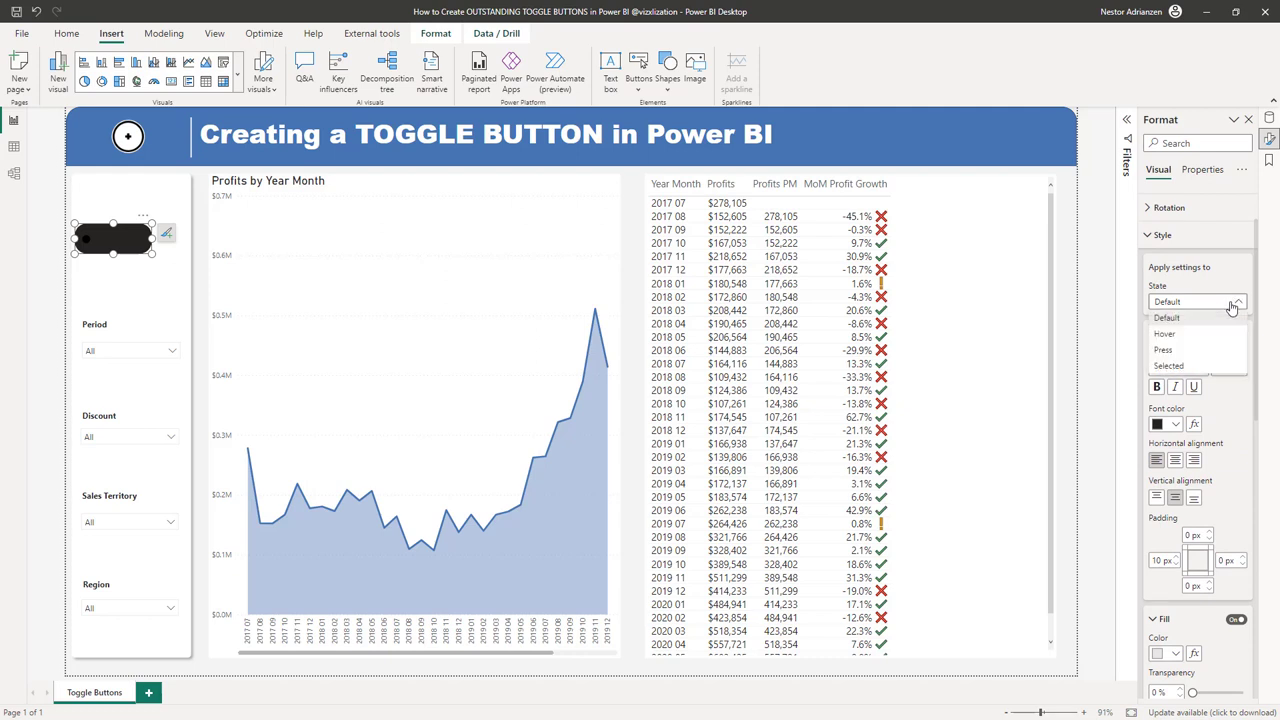
pyautogui.click(1189, 367)
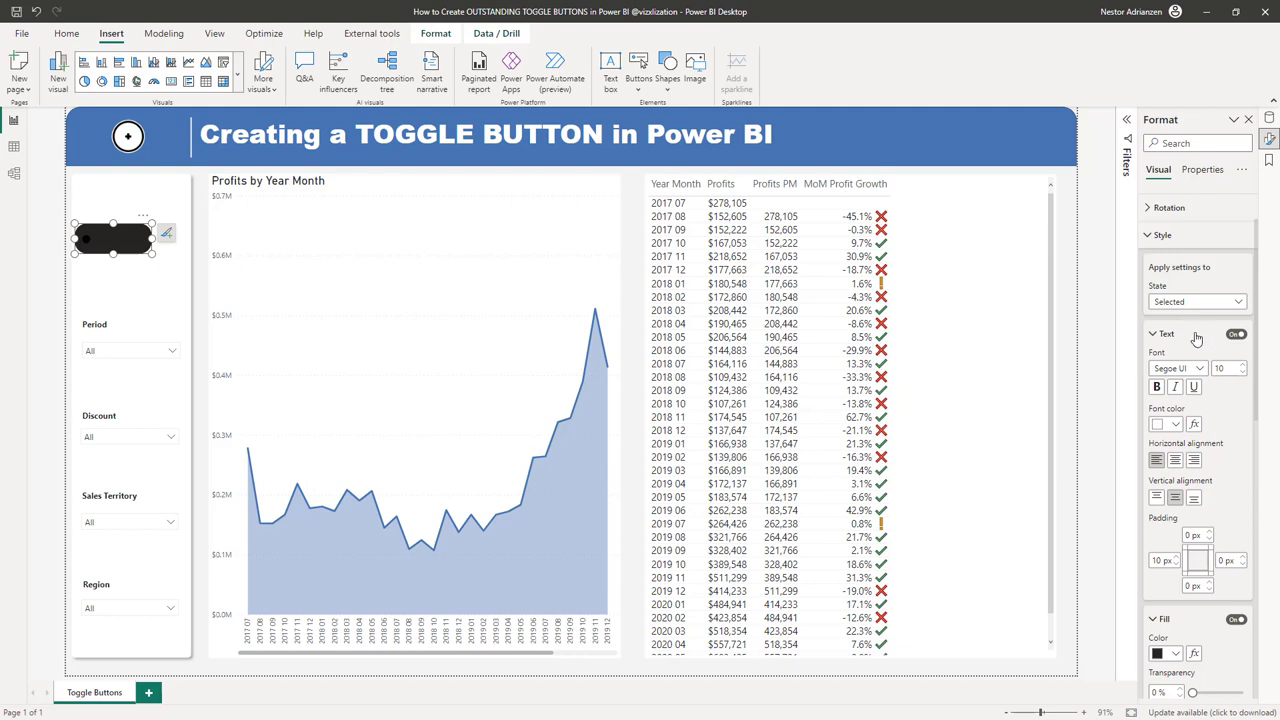
pyautogui.scroll(-3, 1196, 339)
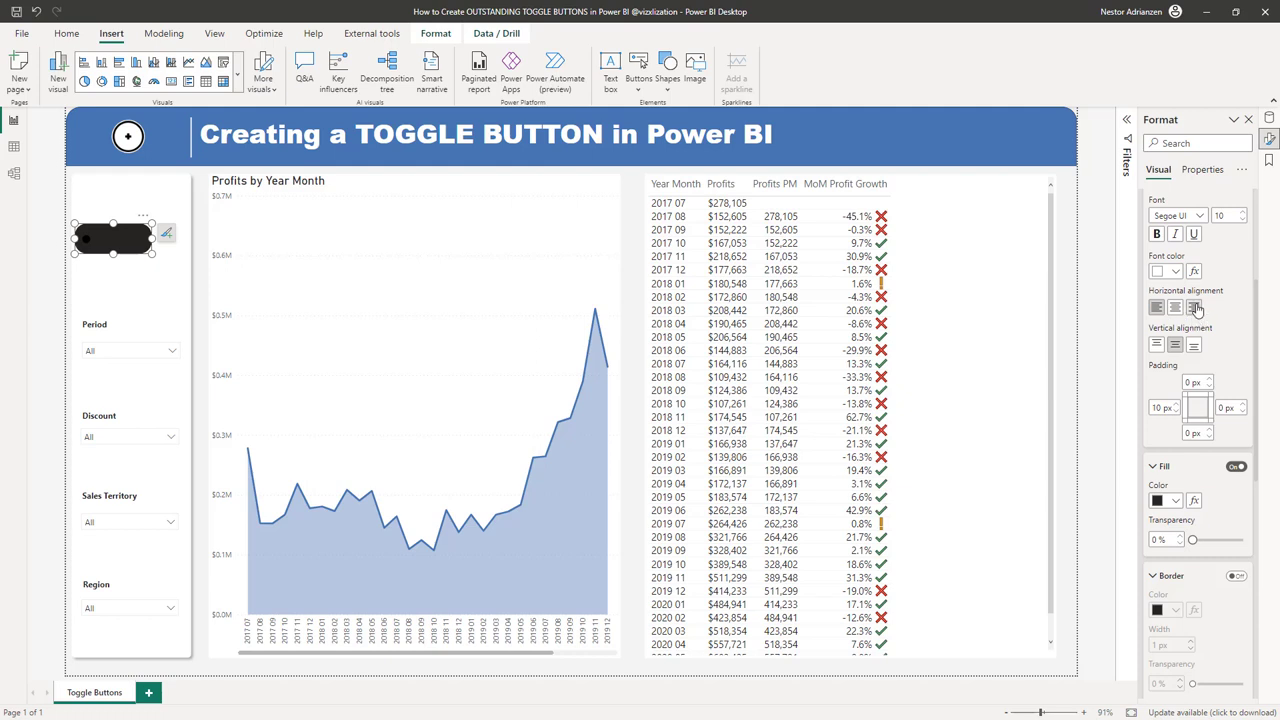
pyautogui.click(1195, 308)
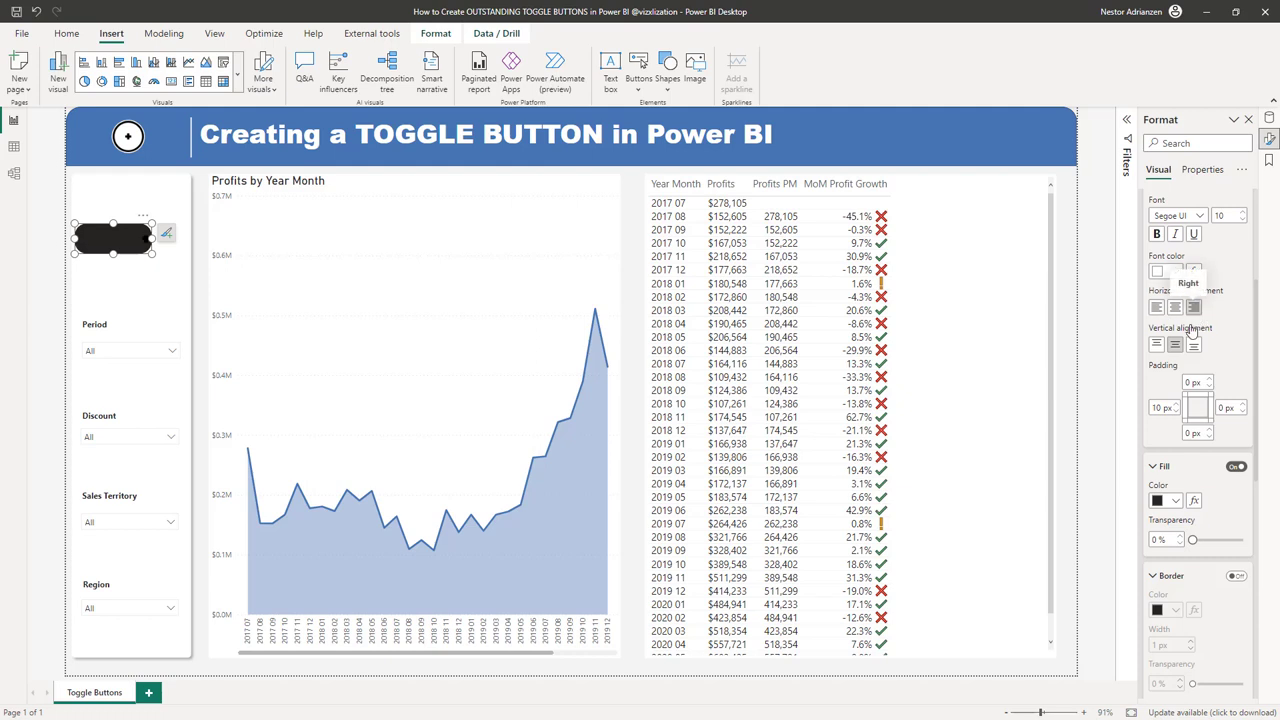
pyautogui.scroll(-2, 1218, 323)
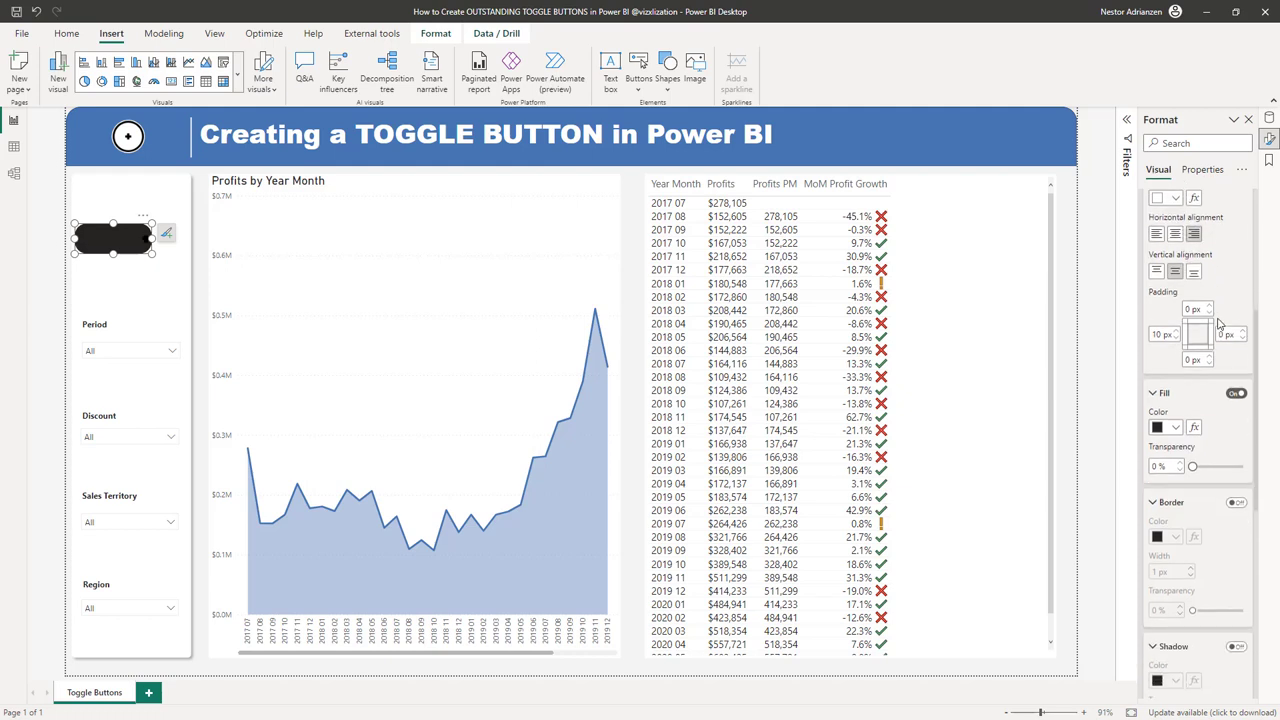
pyautogui.click(1159, 332)
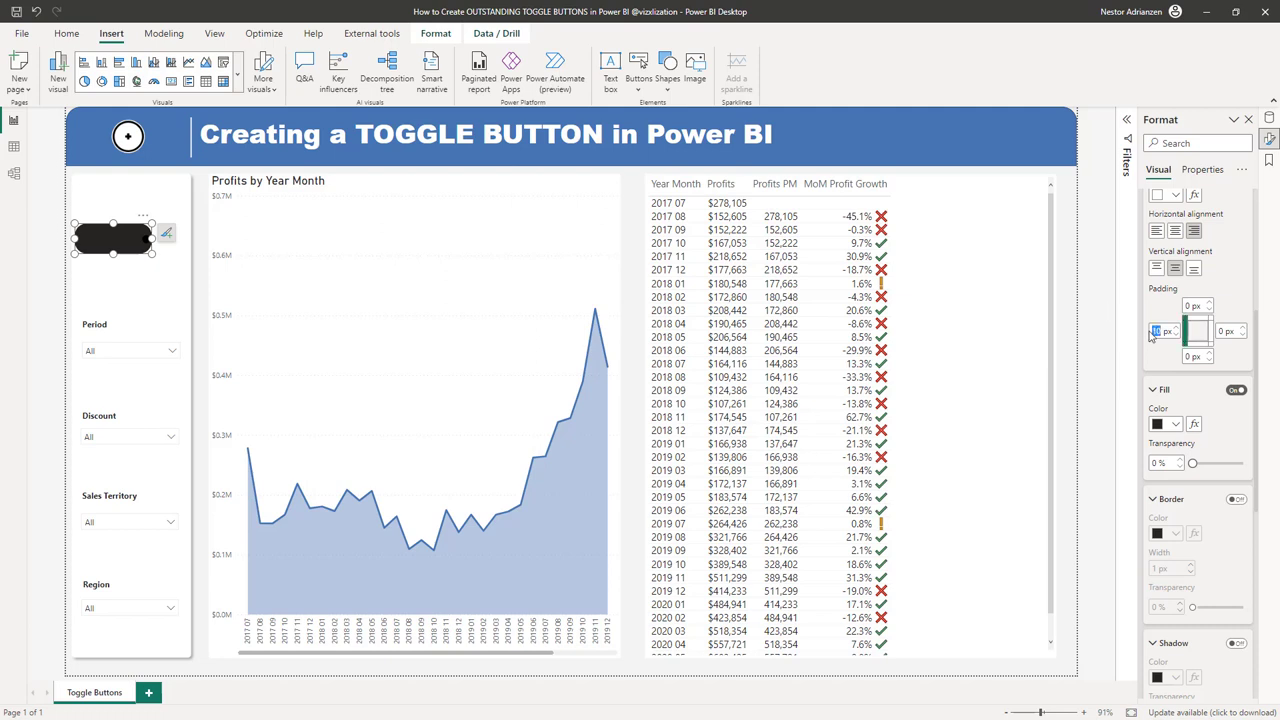
pyautogui.click(1221, 331)
# Step: Set the fill color of the navigator's Selected state to the blue theme color
pyautogui.scroll(-3, 1195, 360)
pyautogui.click(1175, 271)
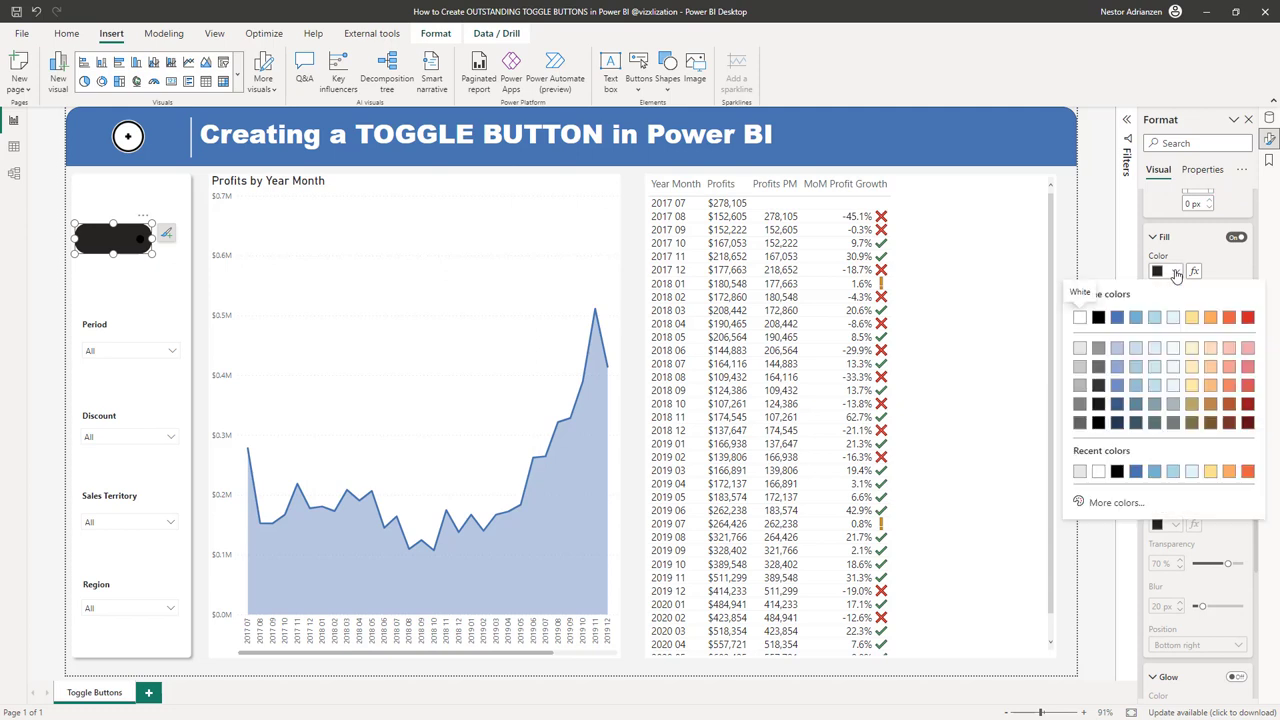
pyautogui.click(1118, 318)
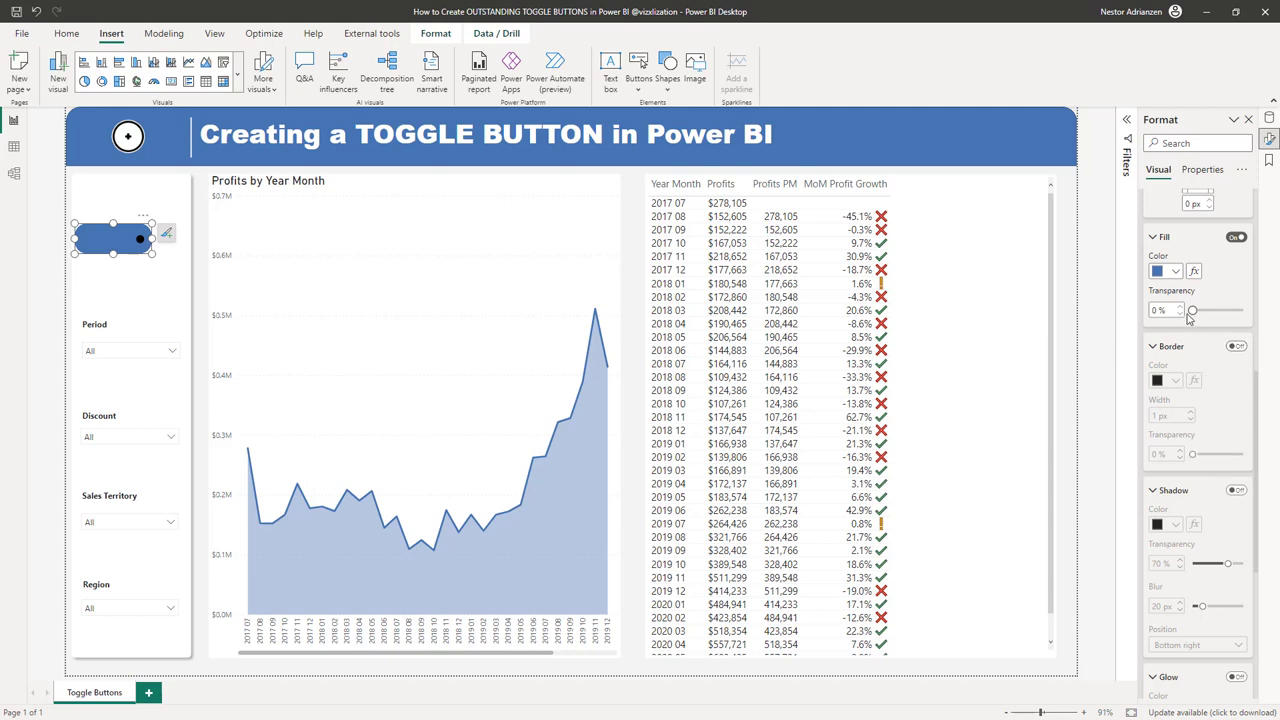
pyautogui.scroll(-5, 1183, 419)
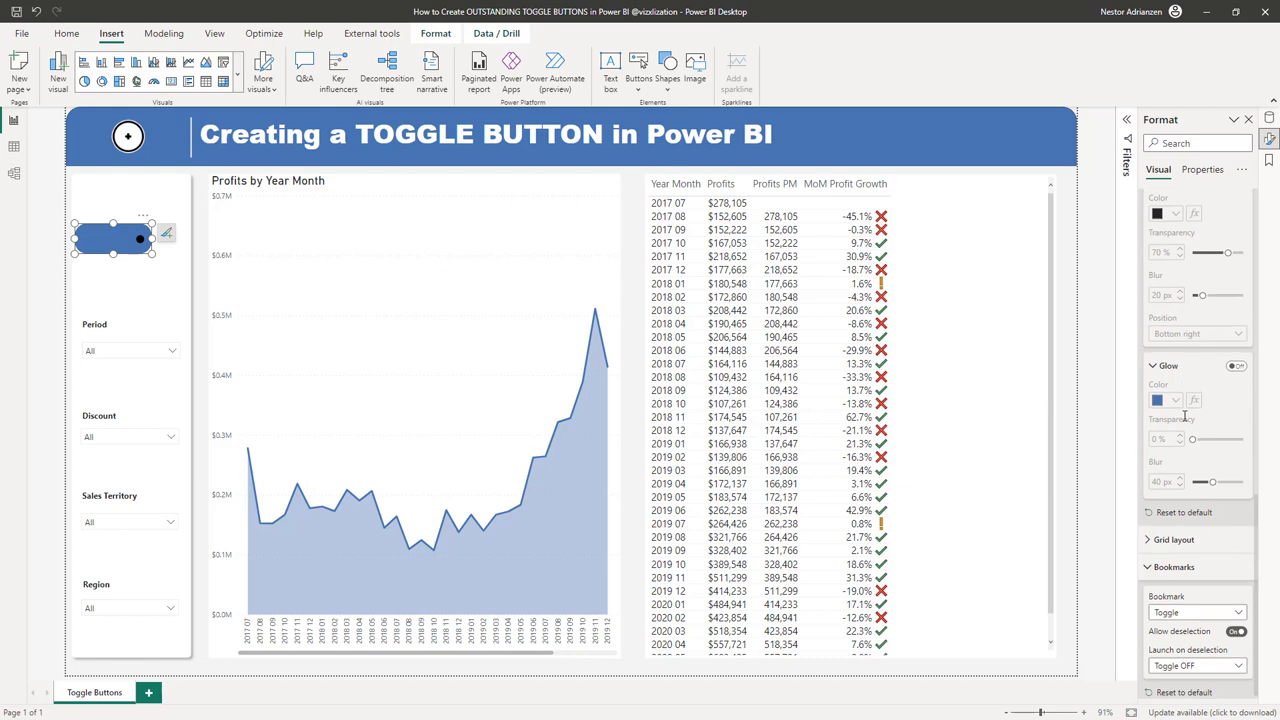
# Step: Shrink the bookmark navigator on the filter panel to a small toggle switch about half its width
pyautogui.scroll(10, 1190, 426)
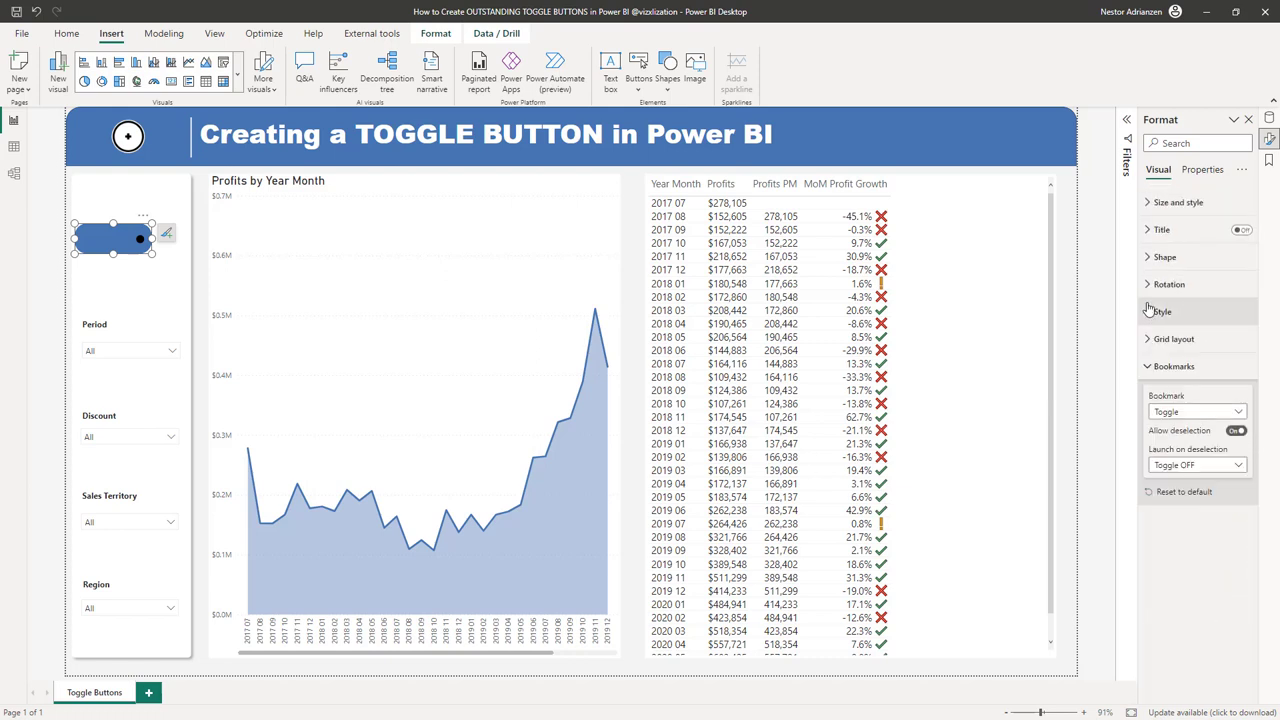
pyautogui.click(634, 284)
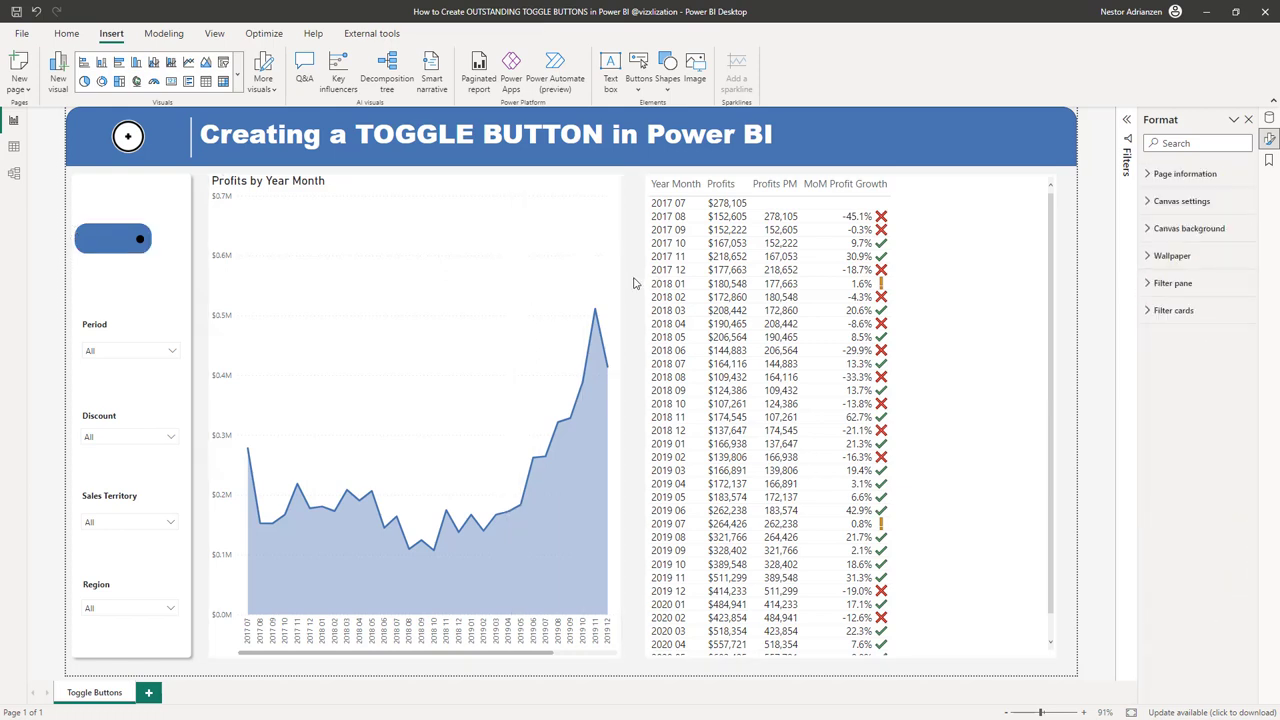
pyautogui.click(113, 227)
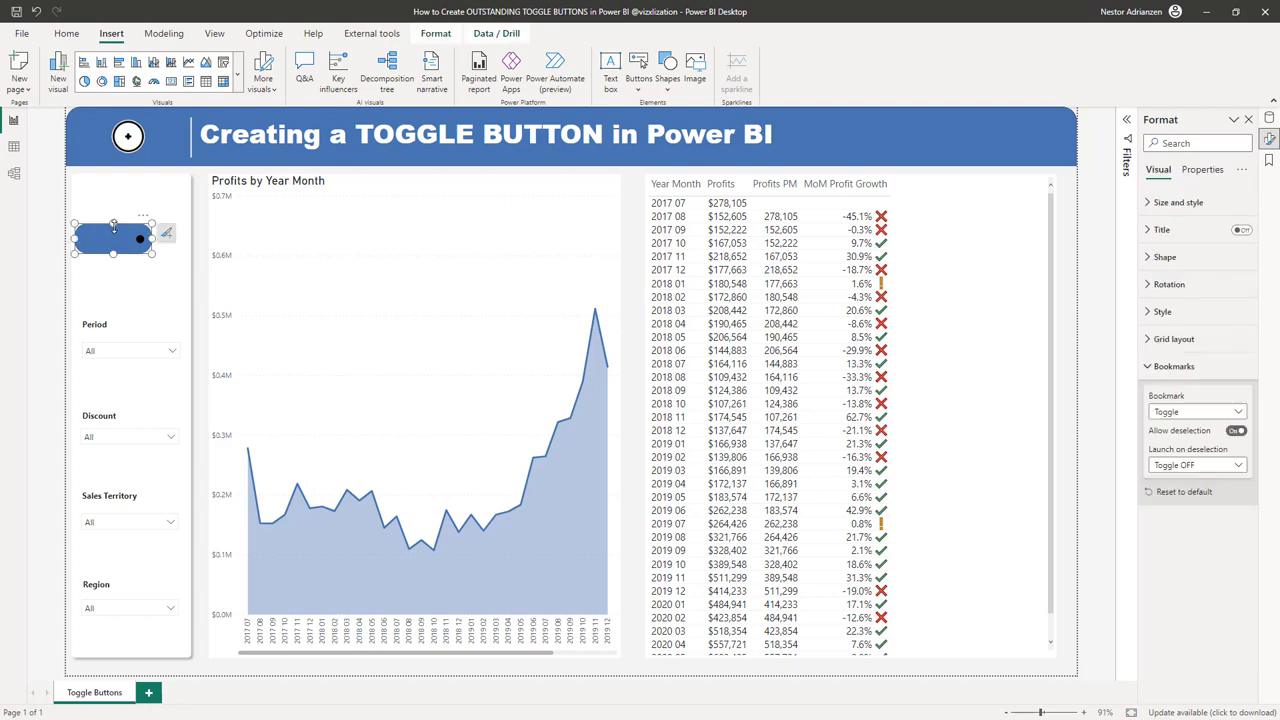
pyautogui.moveTo(152, 252); pyautogui.dragTo(116, 253)
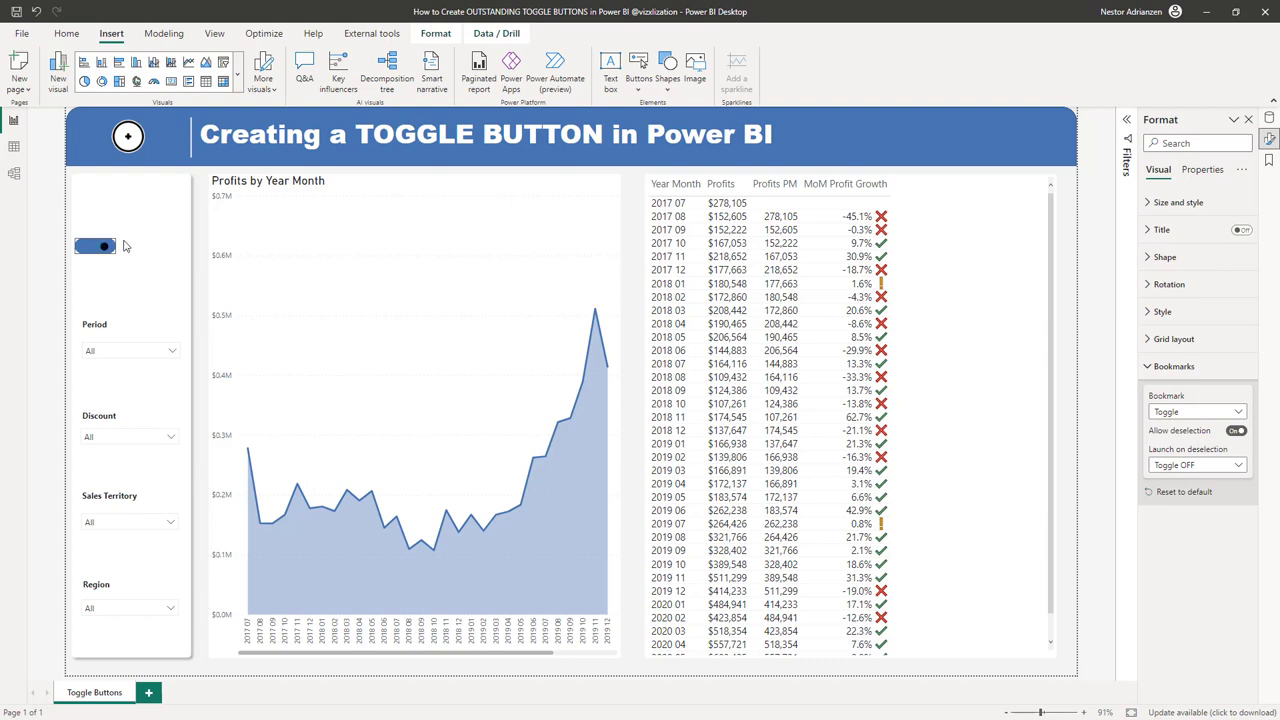
# Step: Test the toggle button on the canvas by switching it off and back on
pyautogui.keyDown('ctrl'); pyautogui.click(104, 244); pyautogui.keyUp('ctrl')
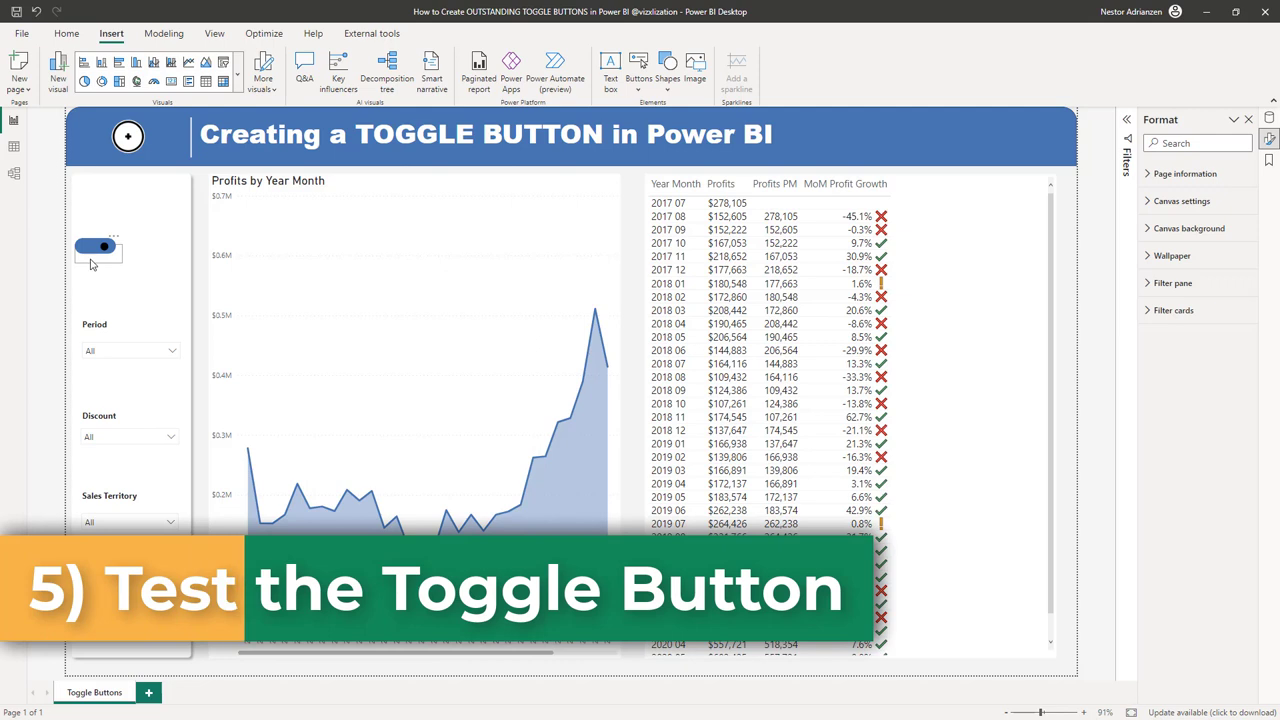
pyautogui.keyDown('ctrl'); pyautogui.click(95, 250); pyautogui.keyUp('ctrl')
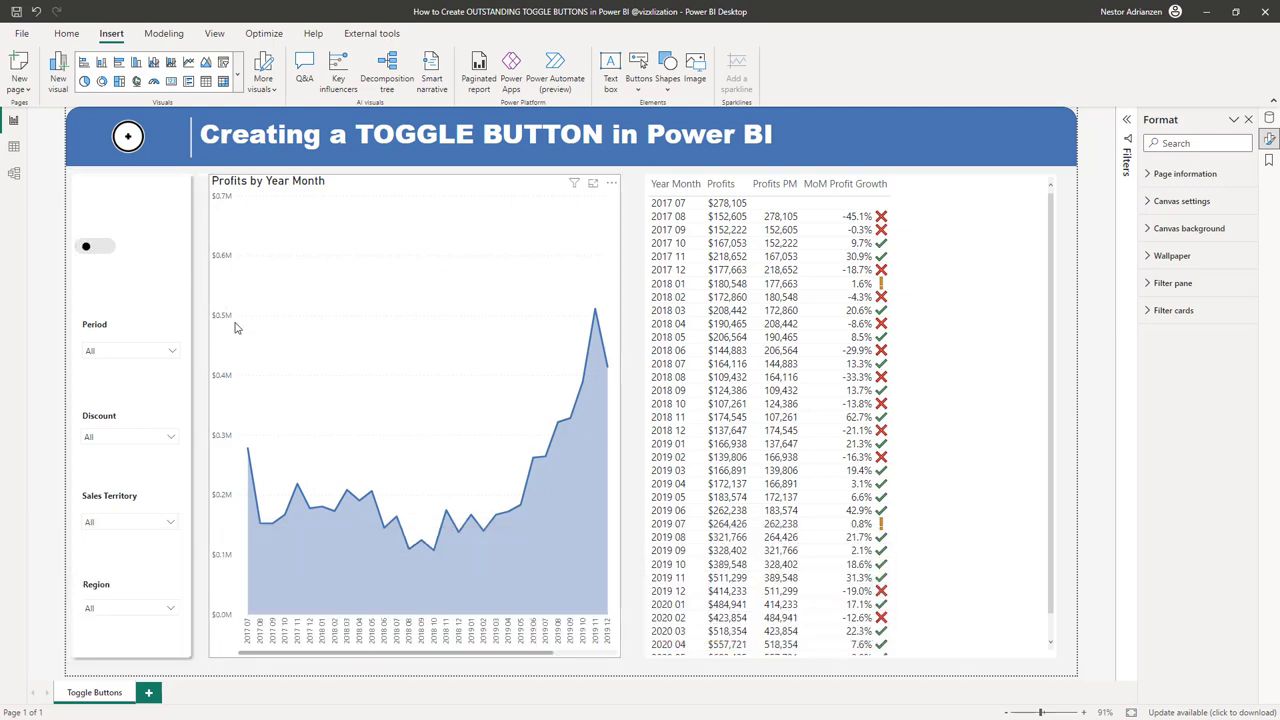
pyautogui.keyDown('ctrl'); pyautogui.click(95, 250); pyautogui.keyUp('ctrl')
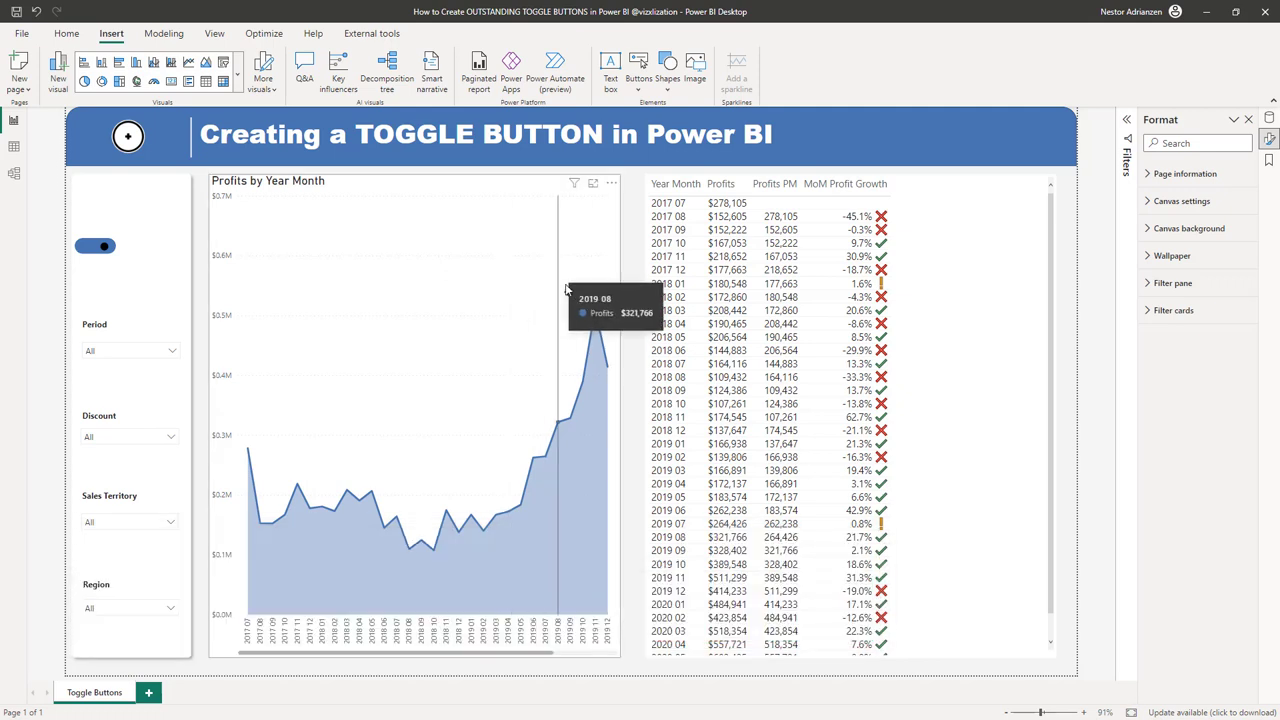
# Step: Move the profit table on top of the Profits by Year Month chart so the two visuals overlap exactly
pyautogui.click(487, 189)
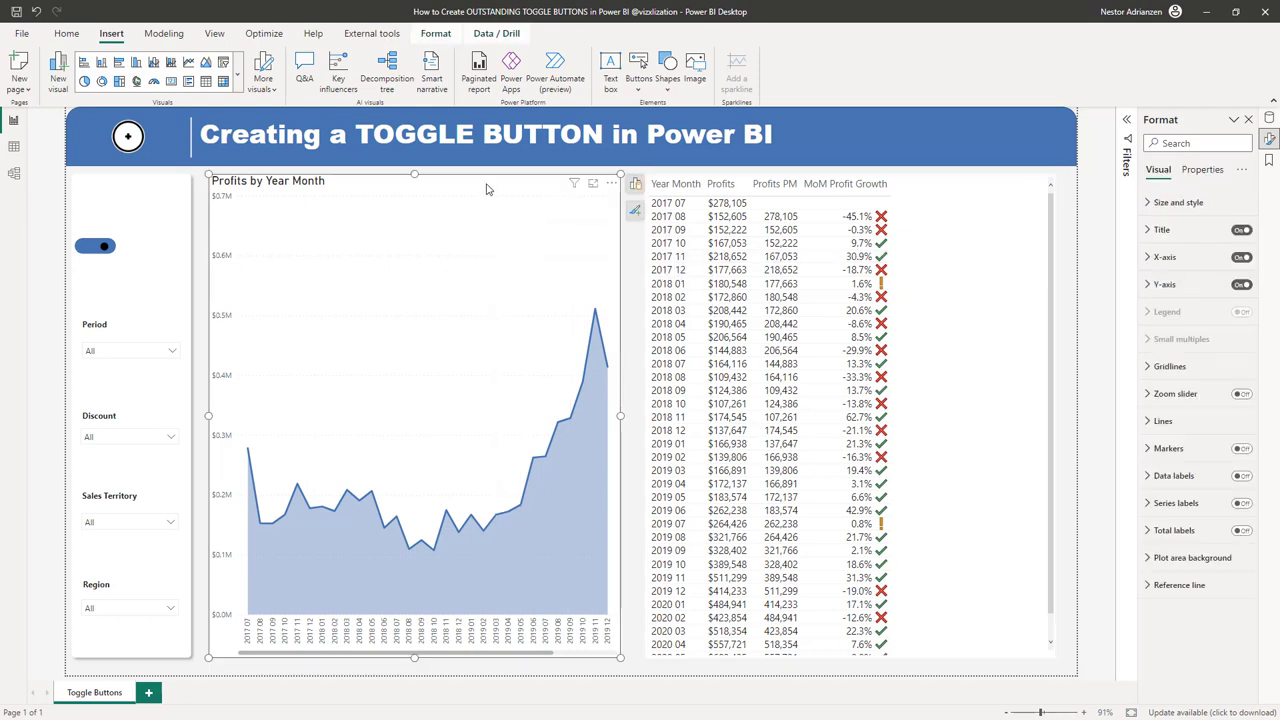
pyautogui.click(937, 217)
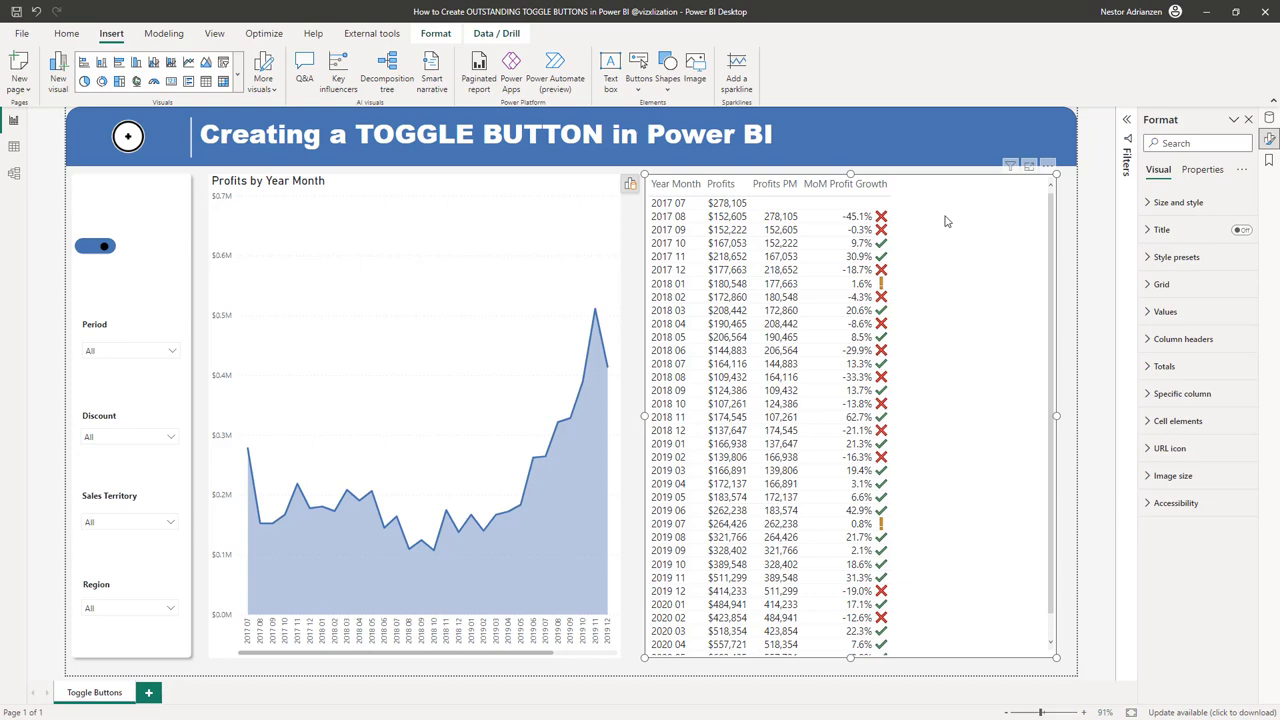
pyautogui.moveTo(938, 217); pyautogui.dragTo(511, 221)
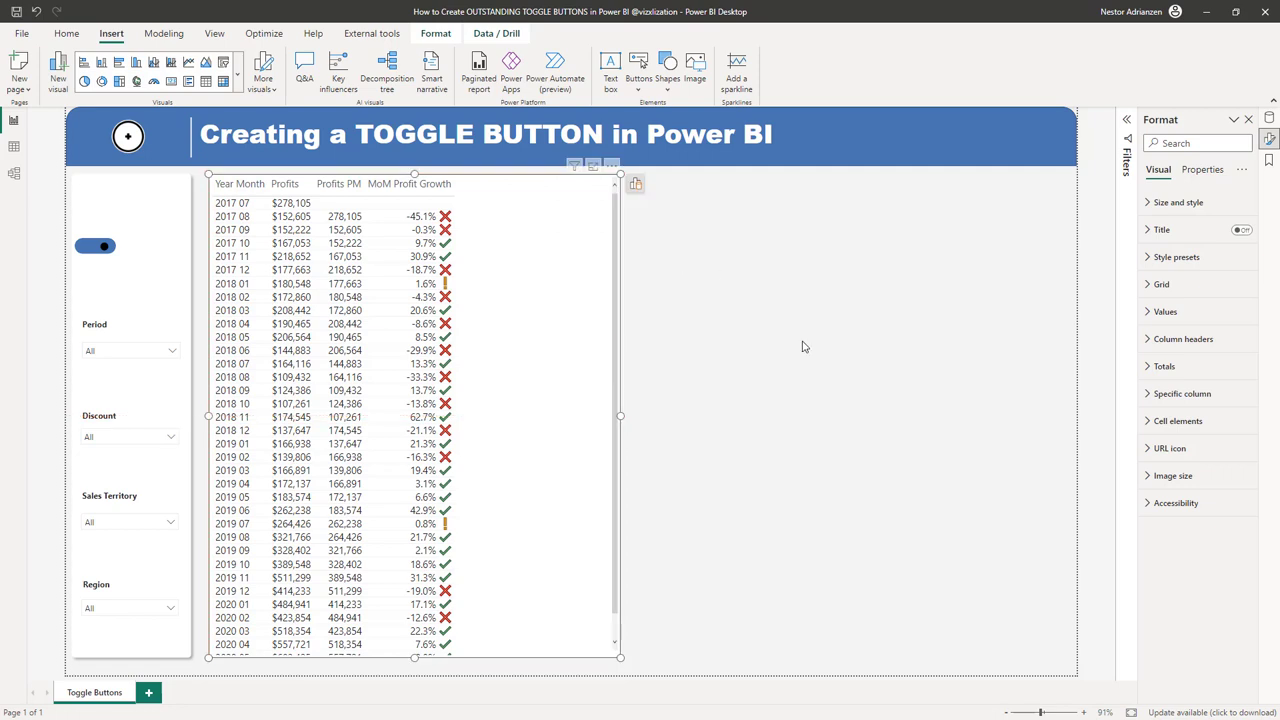
pyautogui.click(908, 344)
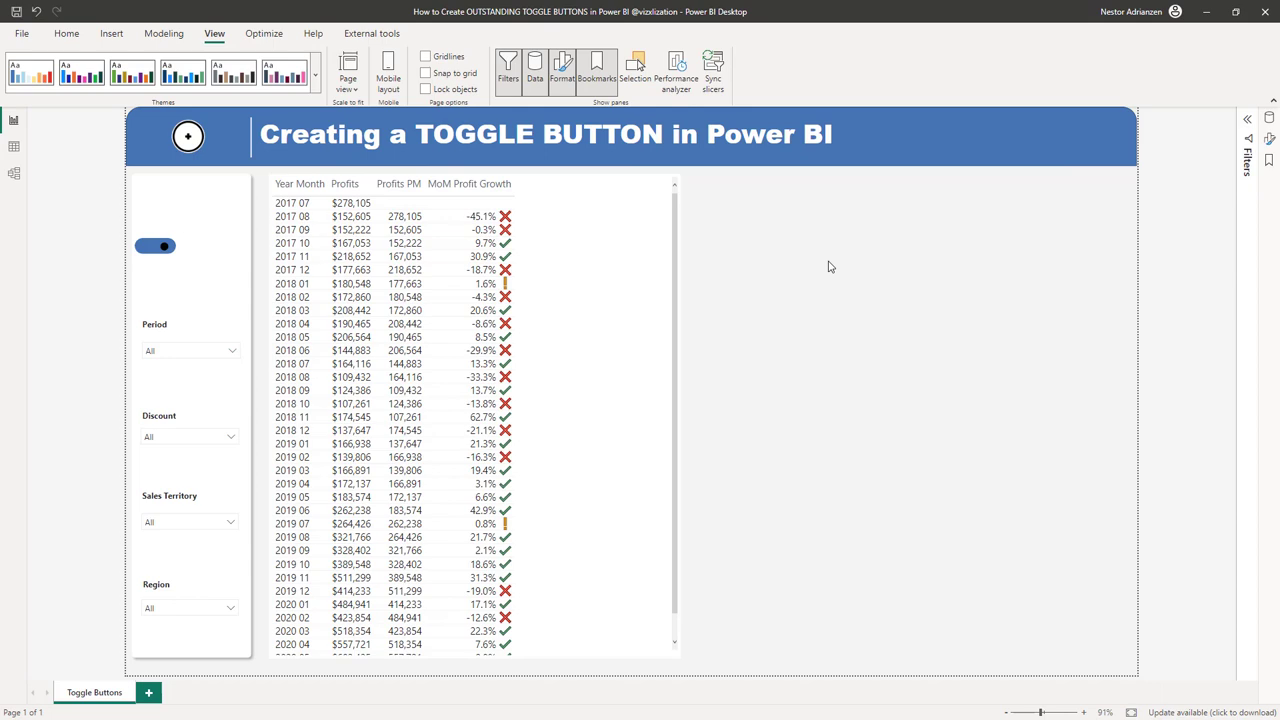
# Step: Insert a text box reading "Profits" in the empty area beside the table and shrink it to label size
pyautogui.click(112, 36)
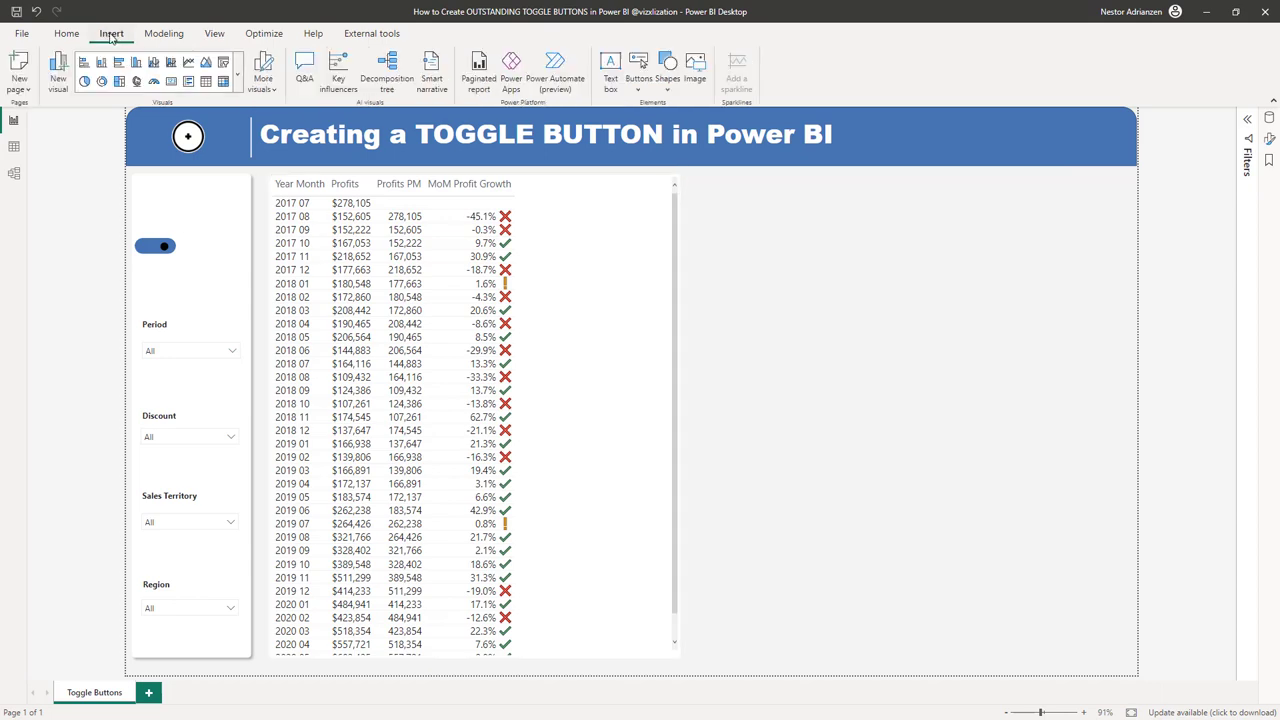
pyautogui.click(612, 68)
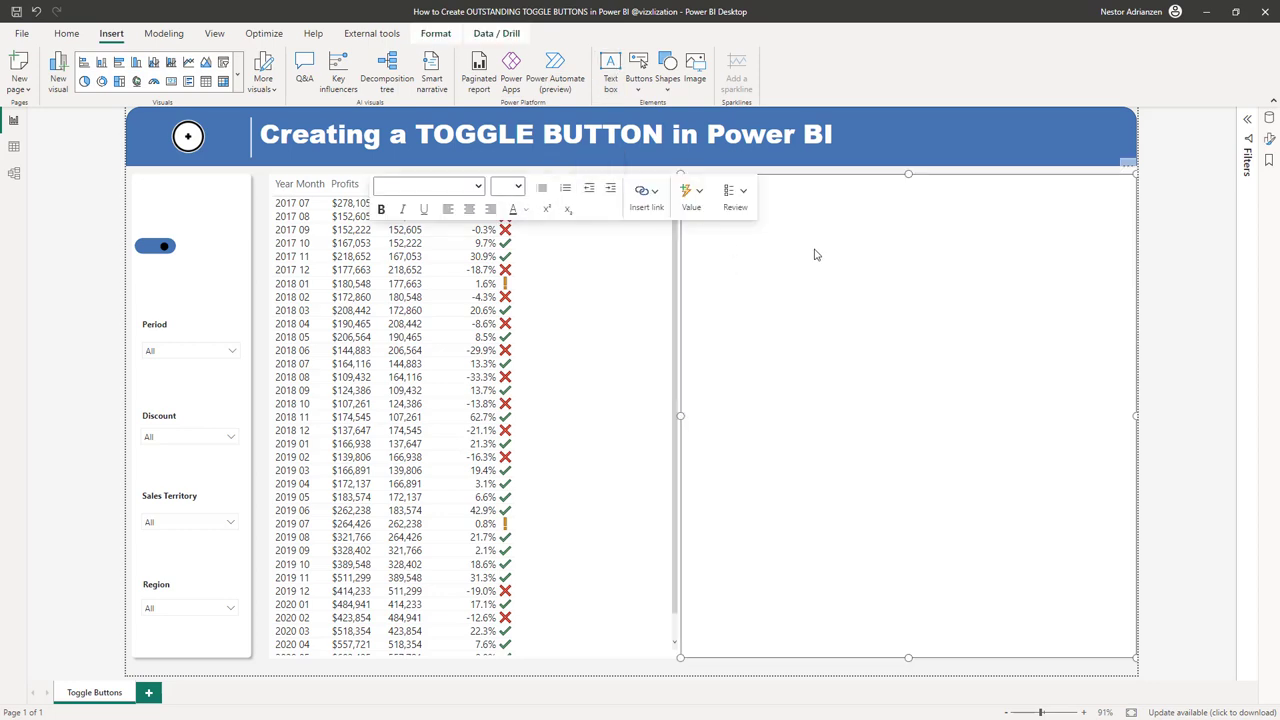
pyautogui.write('Profits')
pyautogui.moveTo(908, 657); pyautogui.dragTo(820, 208)
pyautogui.moveTo(1137, 192); pyautogui.dragTo(758, 192)
pyautogui.click(815, 232)
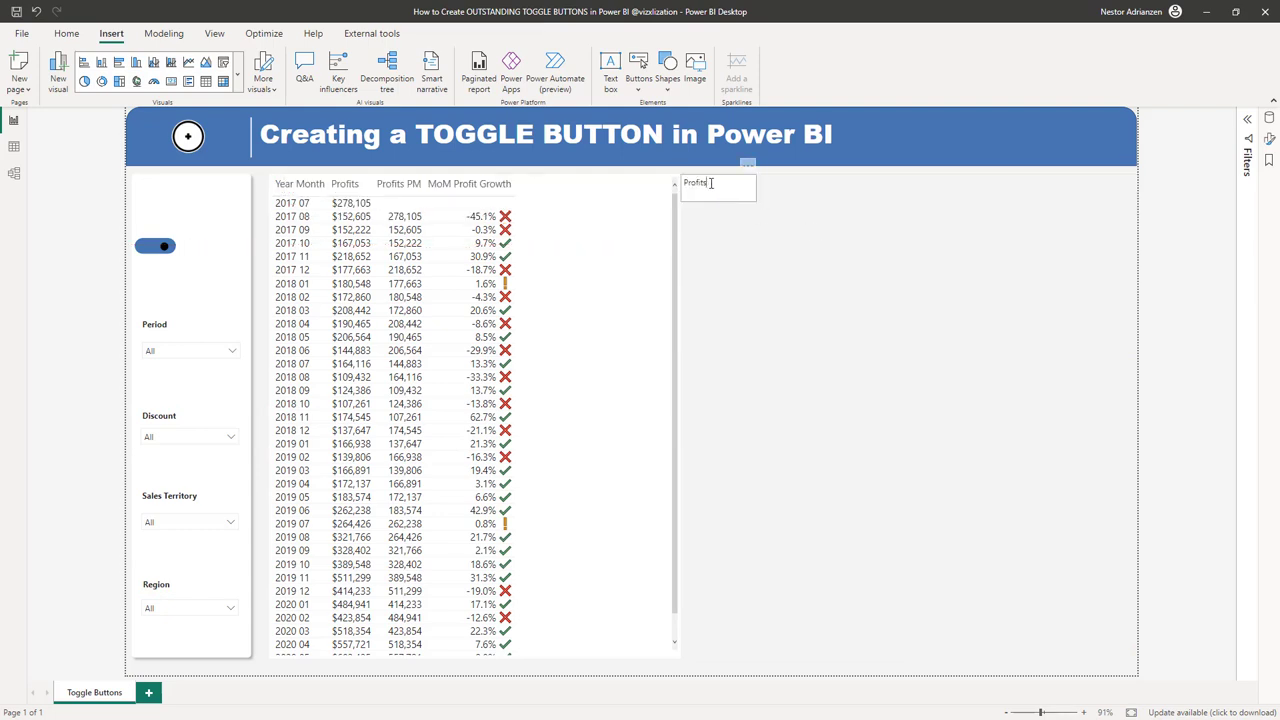
# Step: Make the Profits label bold at font size 14, shift its text box slightly away from the table and widen it
pyautogui.doubleClick(711, 183)
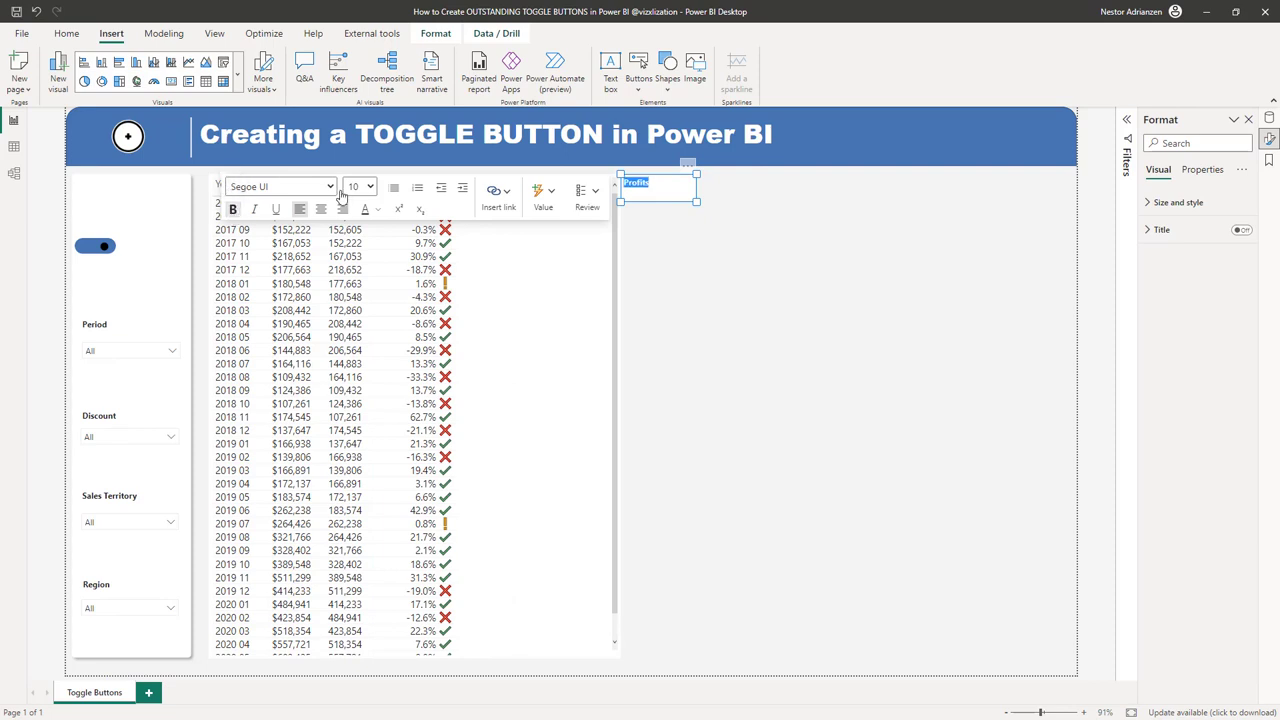
pyautogui.click(369, 187)
pyautogui.click(360, 287)
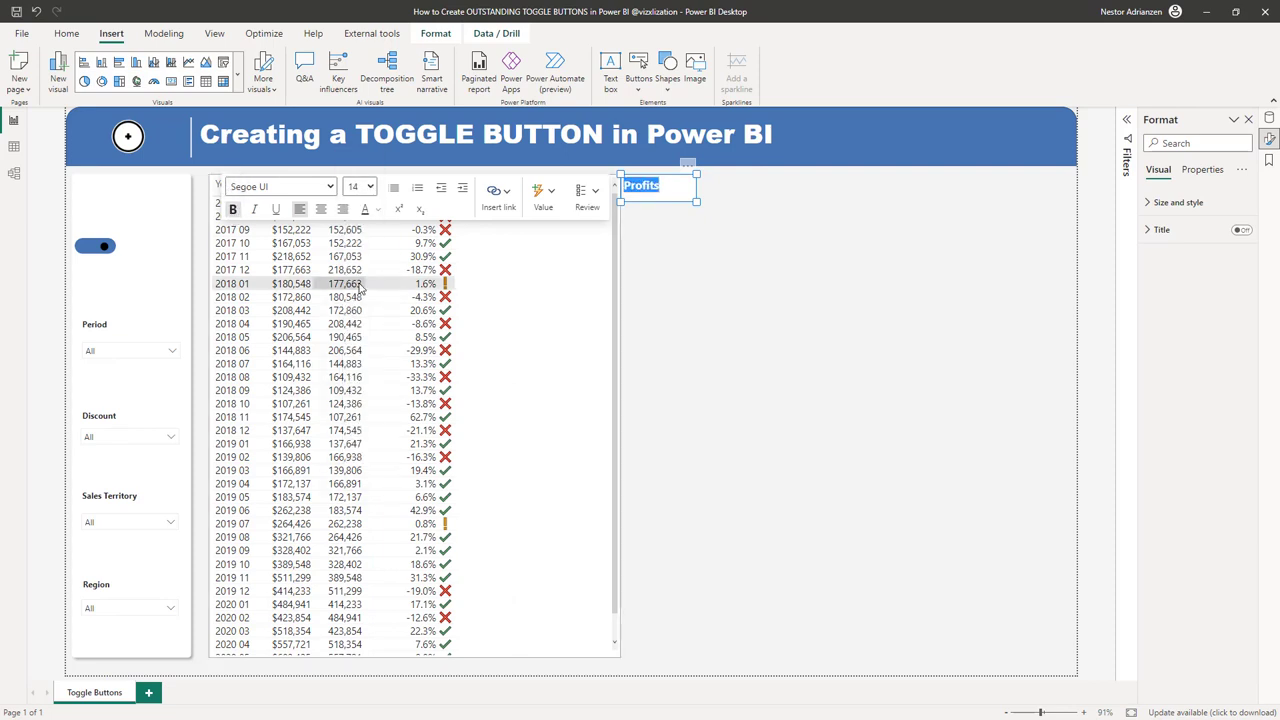
pyautogui.click(766, 266)
pyautogui.click(697, 197)
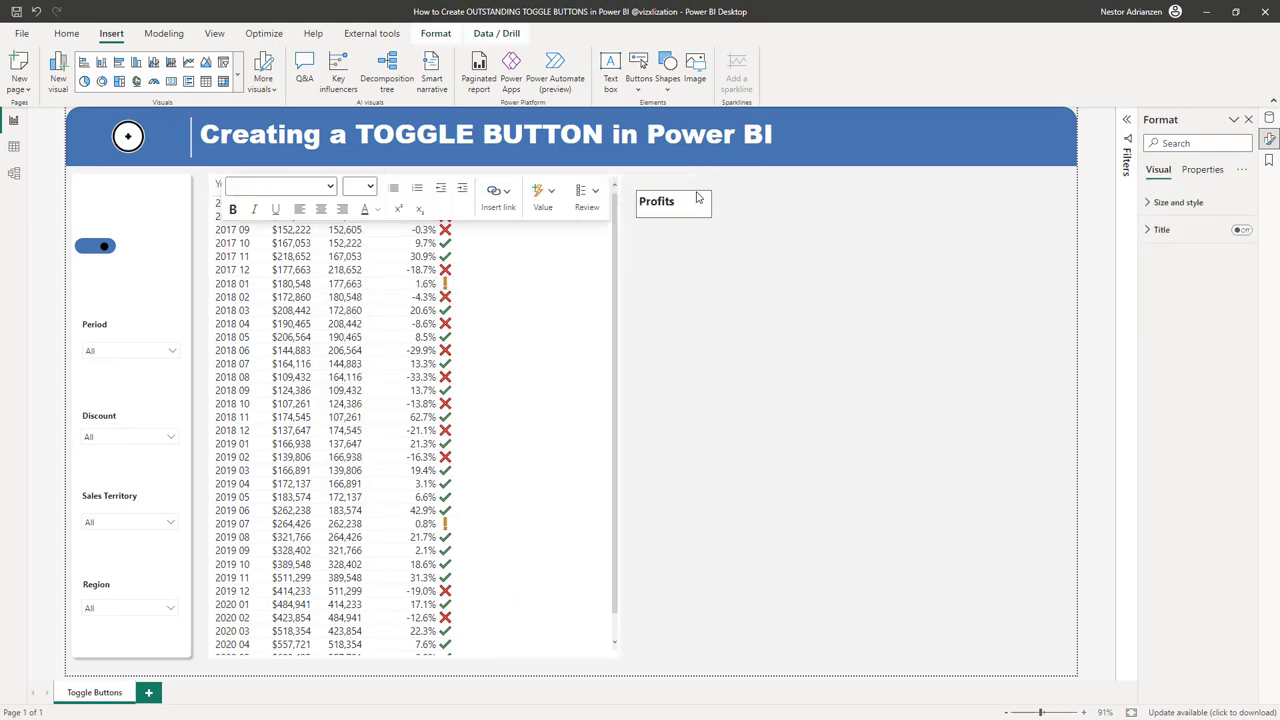
pyautogui.click(760, 231)
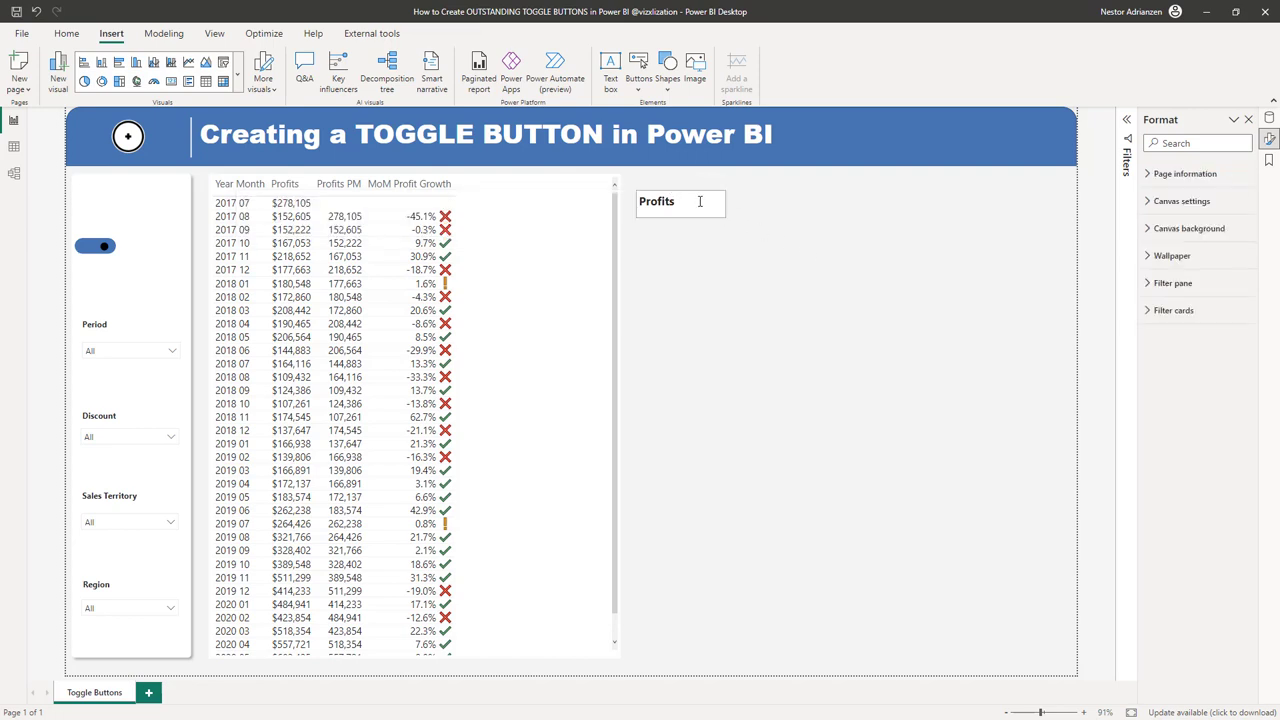
# Step: Duplicate the Profits text box, place the copy directly below the original and change its text to "Profits KPIs"
pyautogui.click(705, 197)
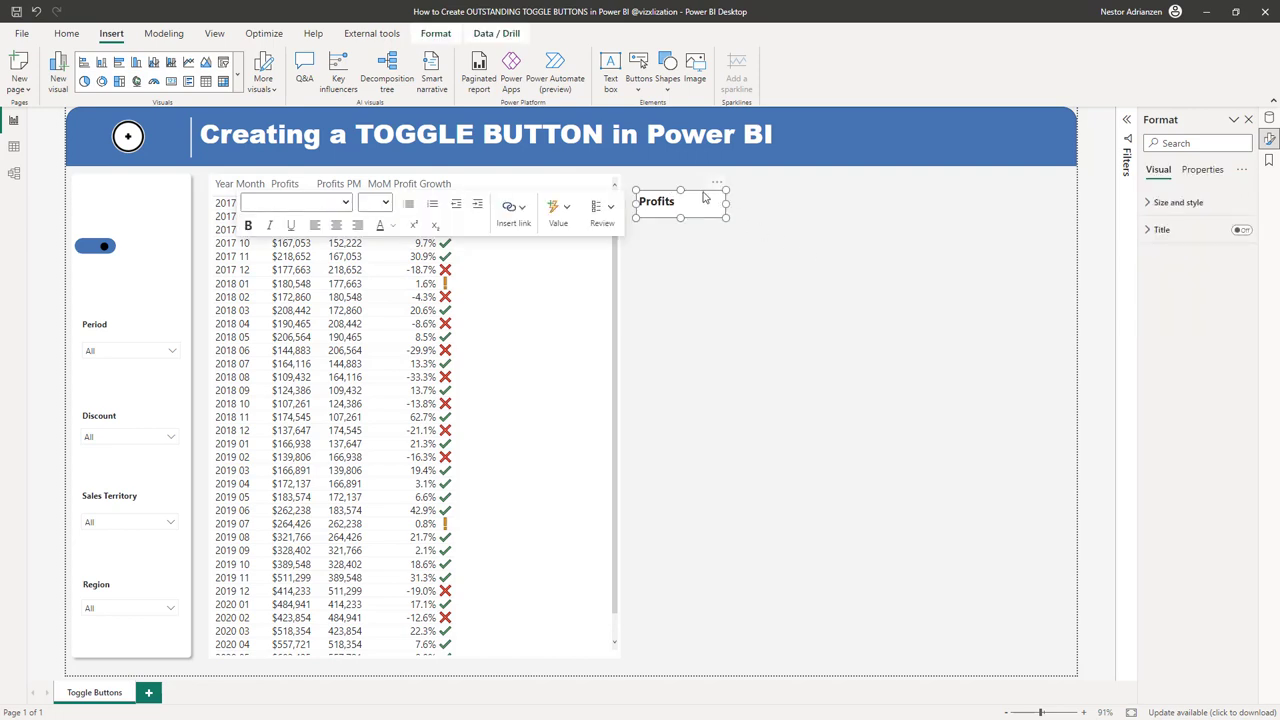
pyautogui.click(703, 197)
pyautogui.hotkey('ctrl', 'c')
pyautogui.hotkey('ctrl', 'v')
pyautogui.moveTo(718, 214); pyautogui.dragTo(722, 234)
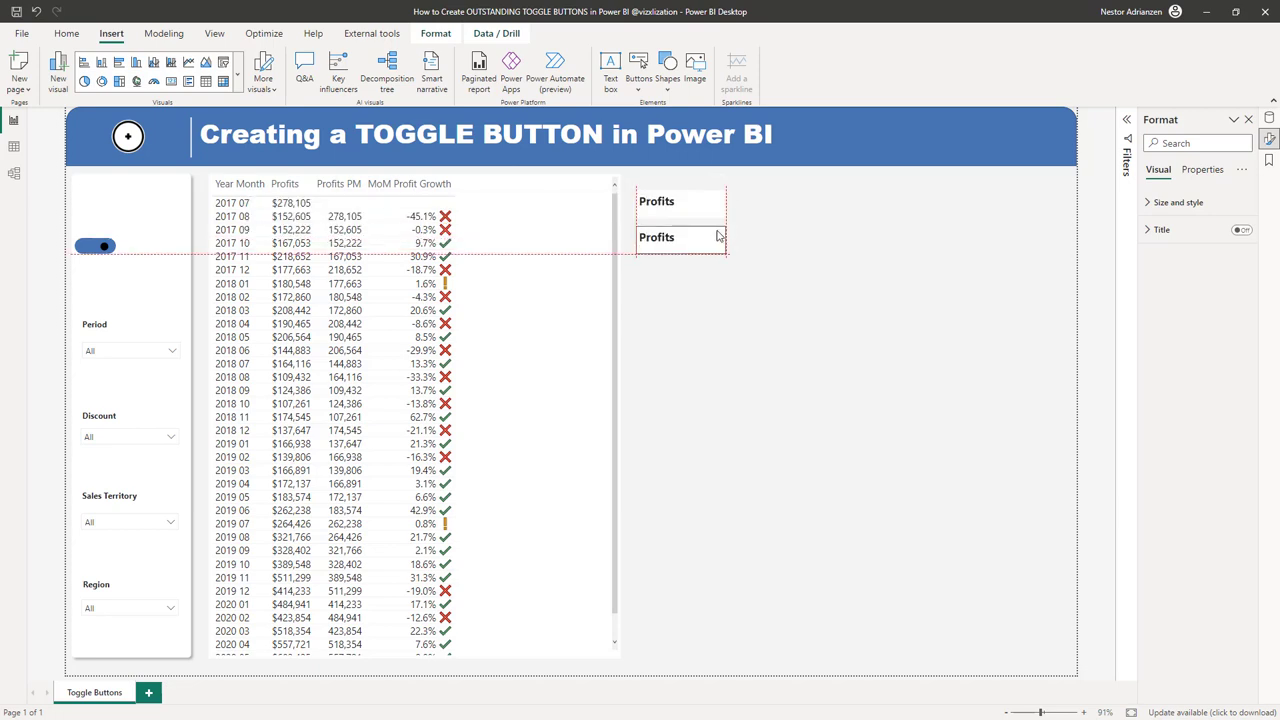
pyautogui.click(705, 236)
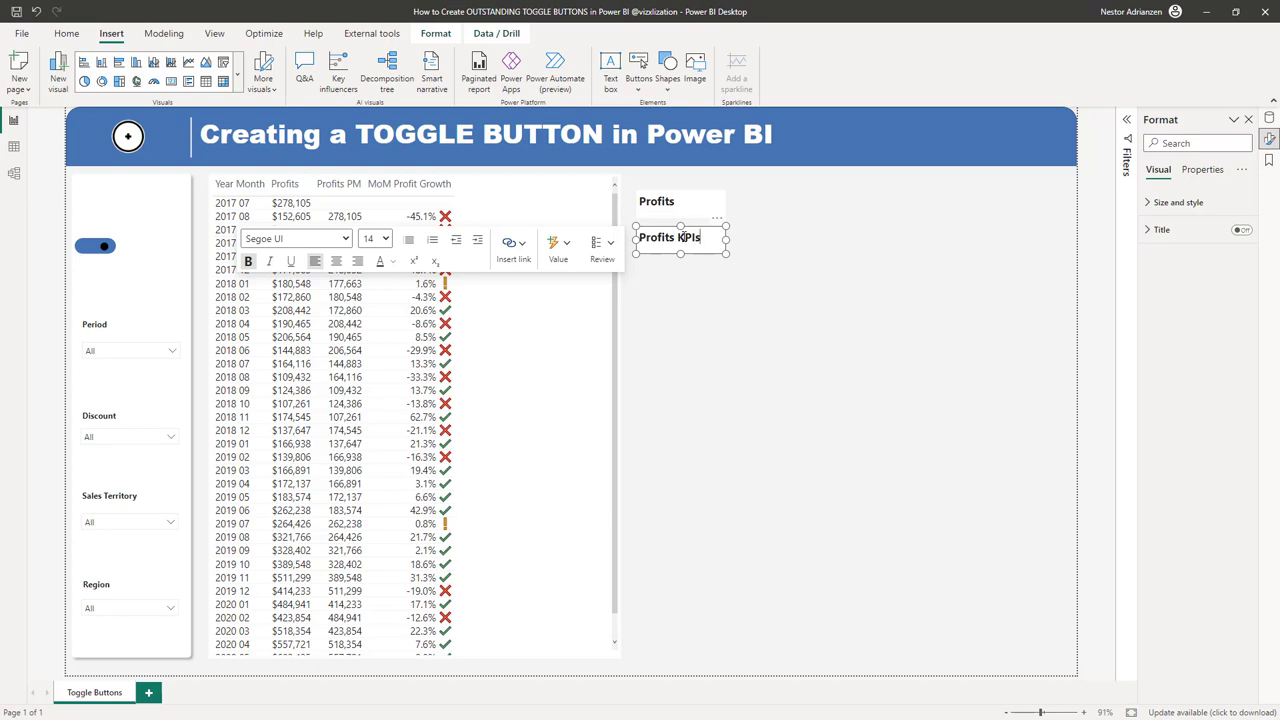
pyautogui.click(893, 274)
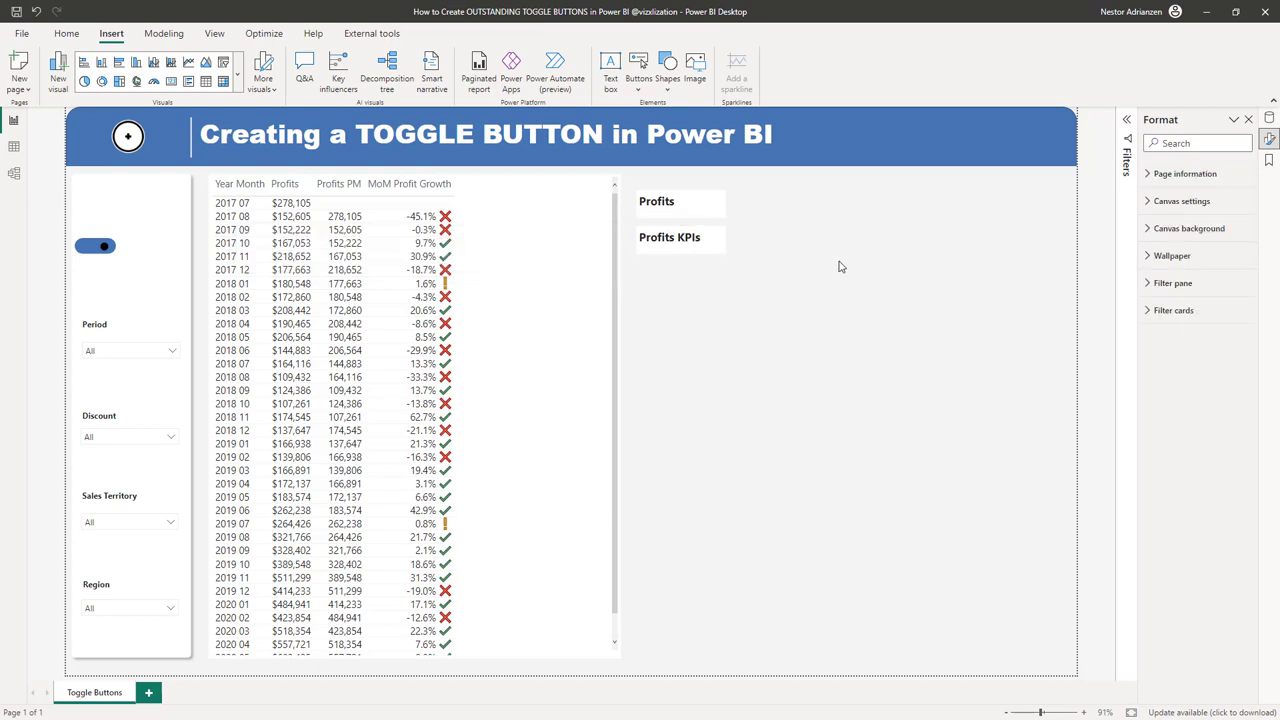
# Step: Show the Selection pane and rename the Profits text box's layer to "Profits"
pyautogui.click(216, 35)
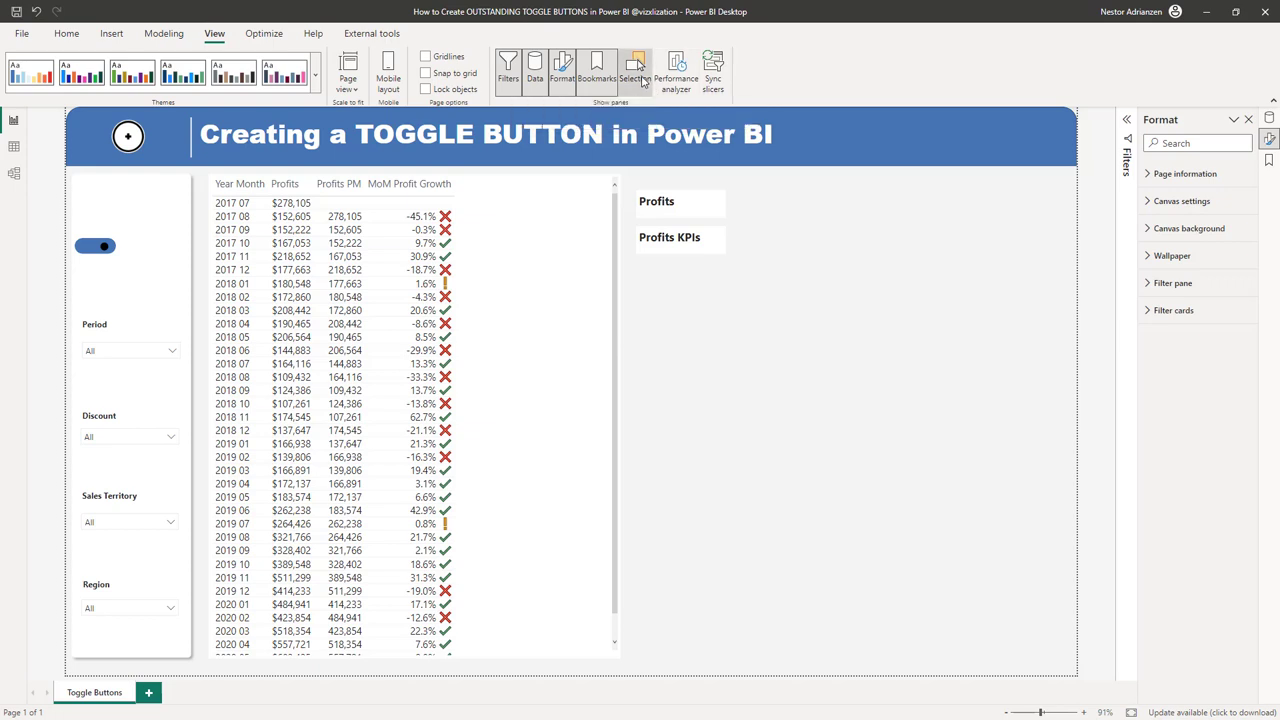
pyautogui.click(636, 72)
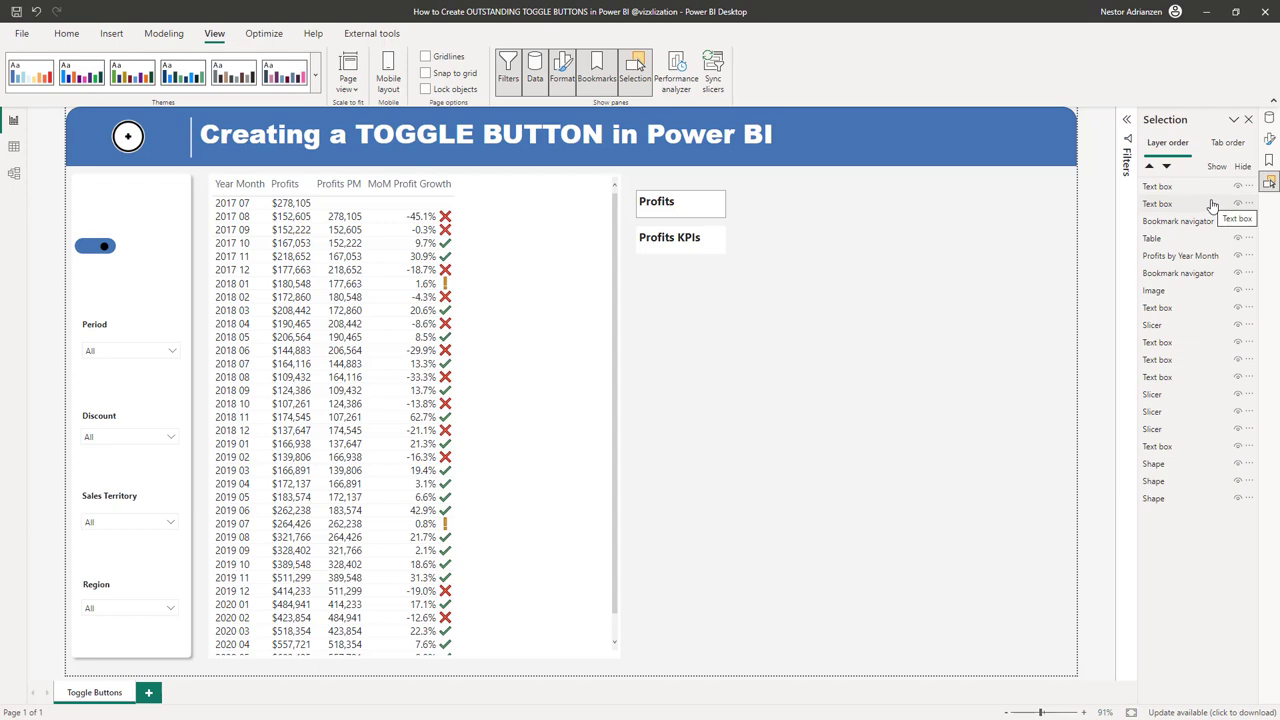
pyautogui.click(703, 198)
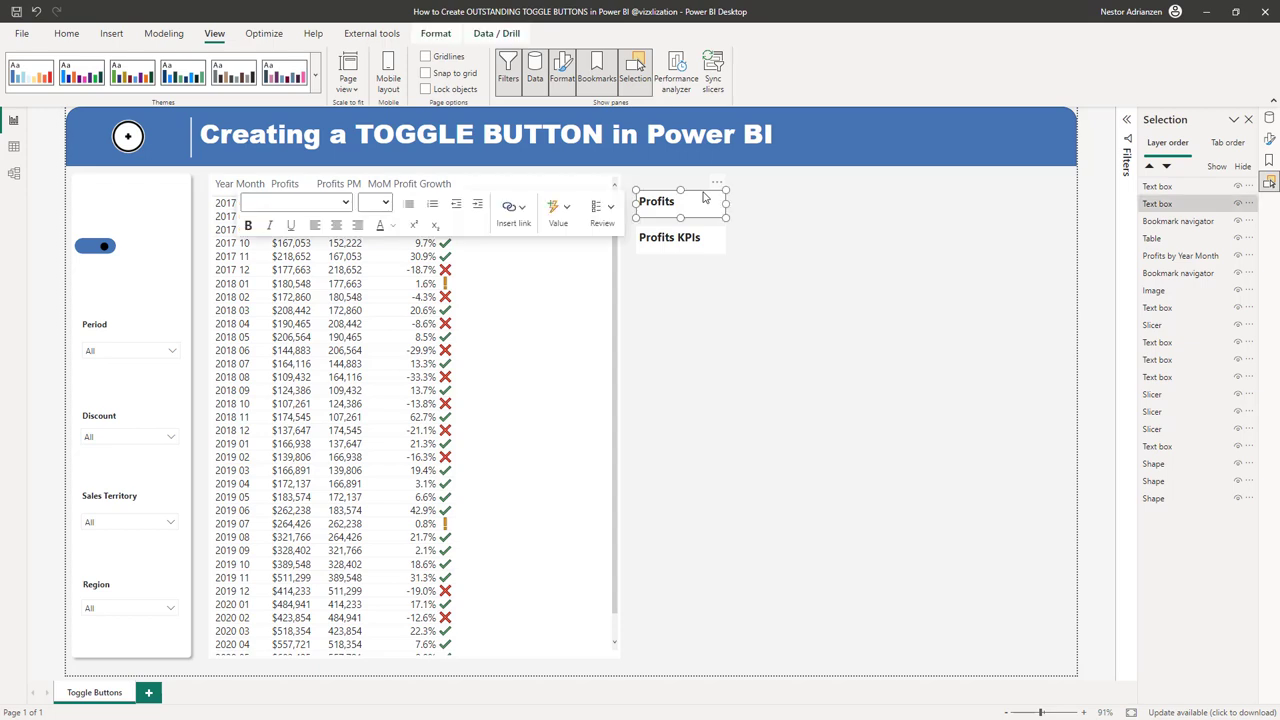
pyautogui.doubleClick(1157, 204)
pyautogui.write('P')
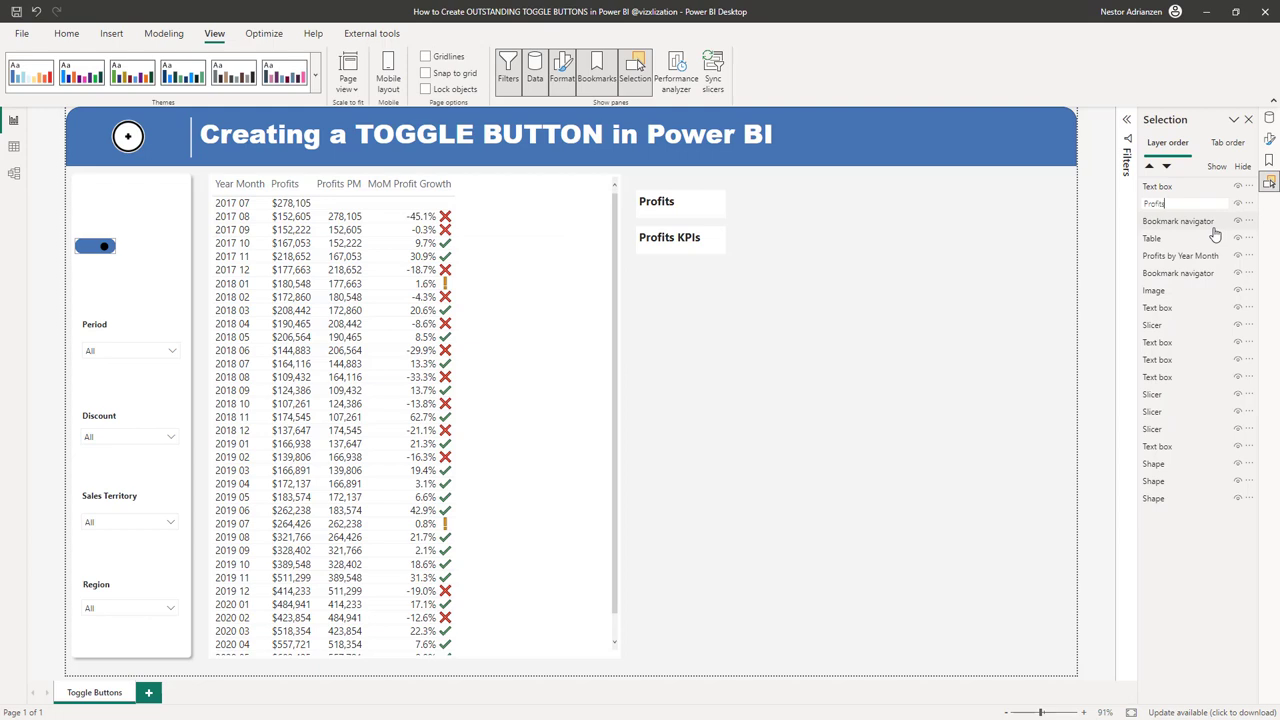
pyautogui.write('rofits')
pyautogui.press('Return')
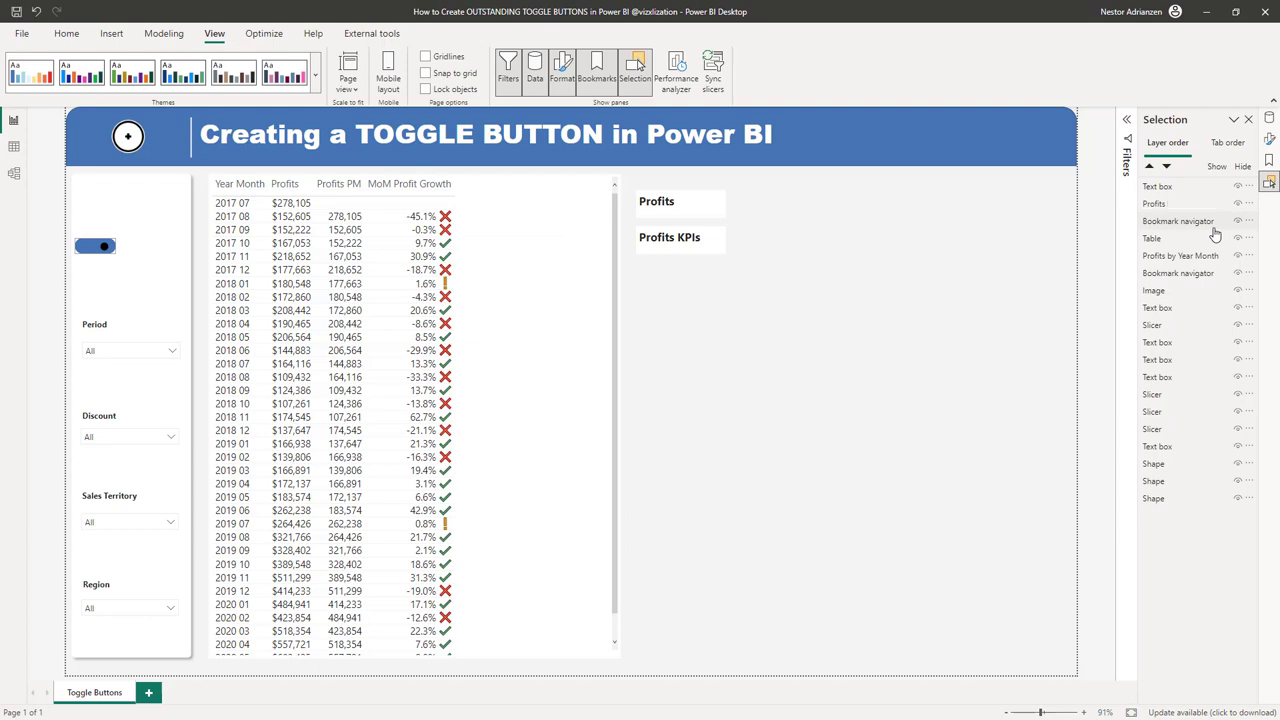
# Step: Correct the text of the lower label to "Profit KPIs"
pyautogui.click(717, 233)
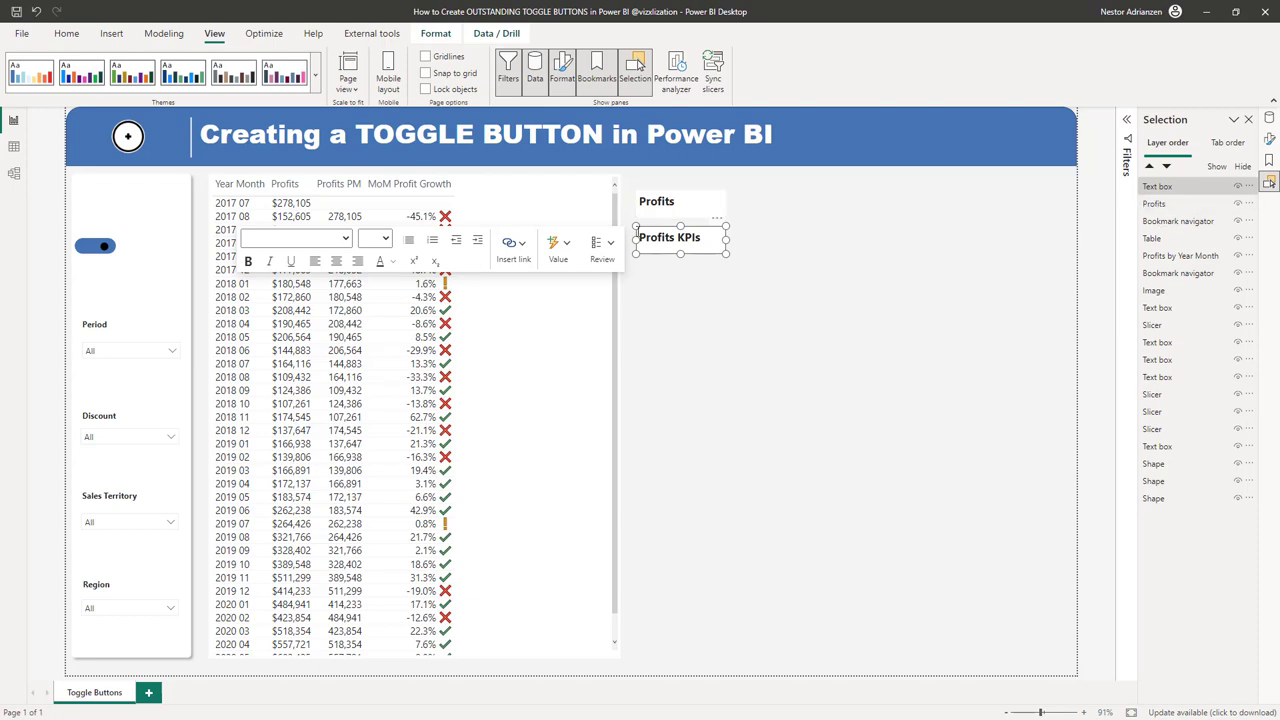
pyautogui.click(671, 237)
pyautogui.press('BackSpace')
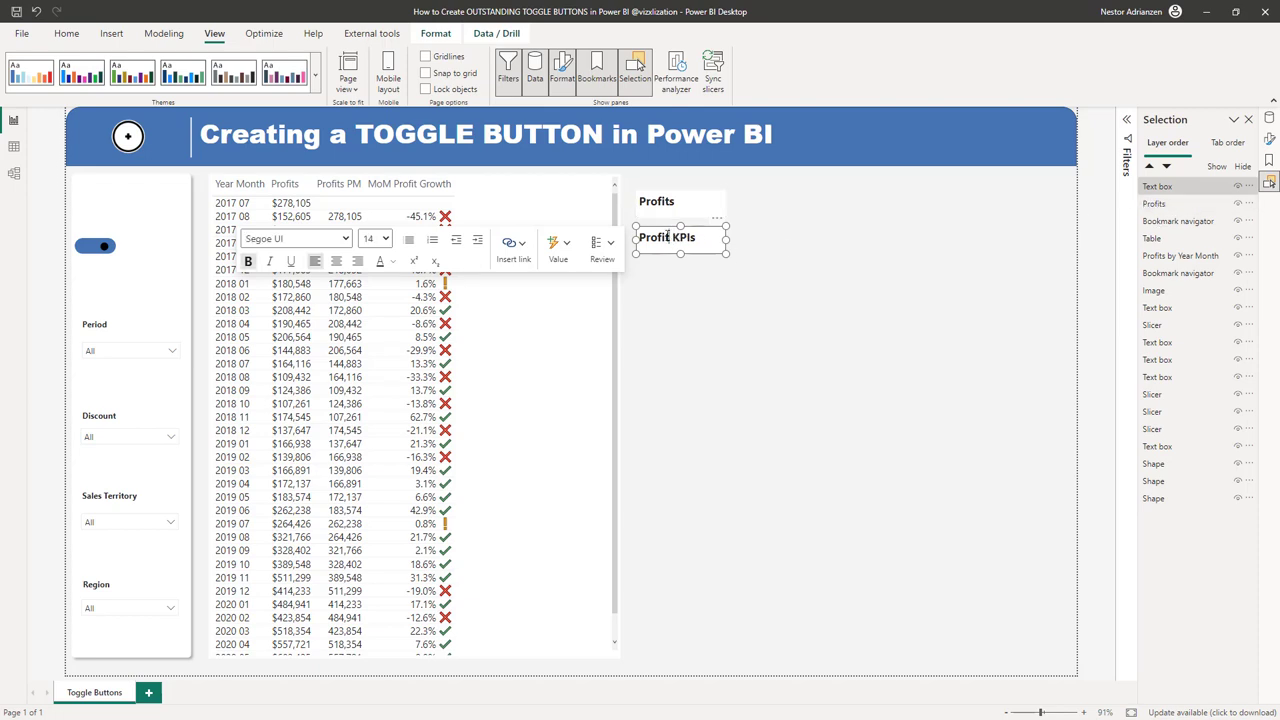
pyautogui.click(920, 306)
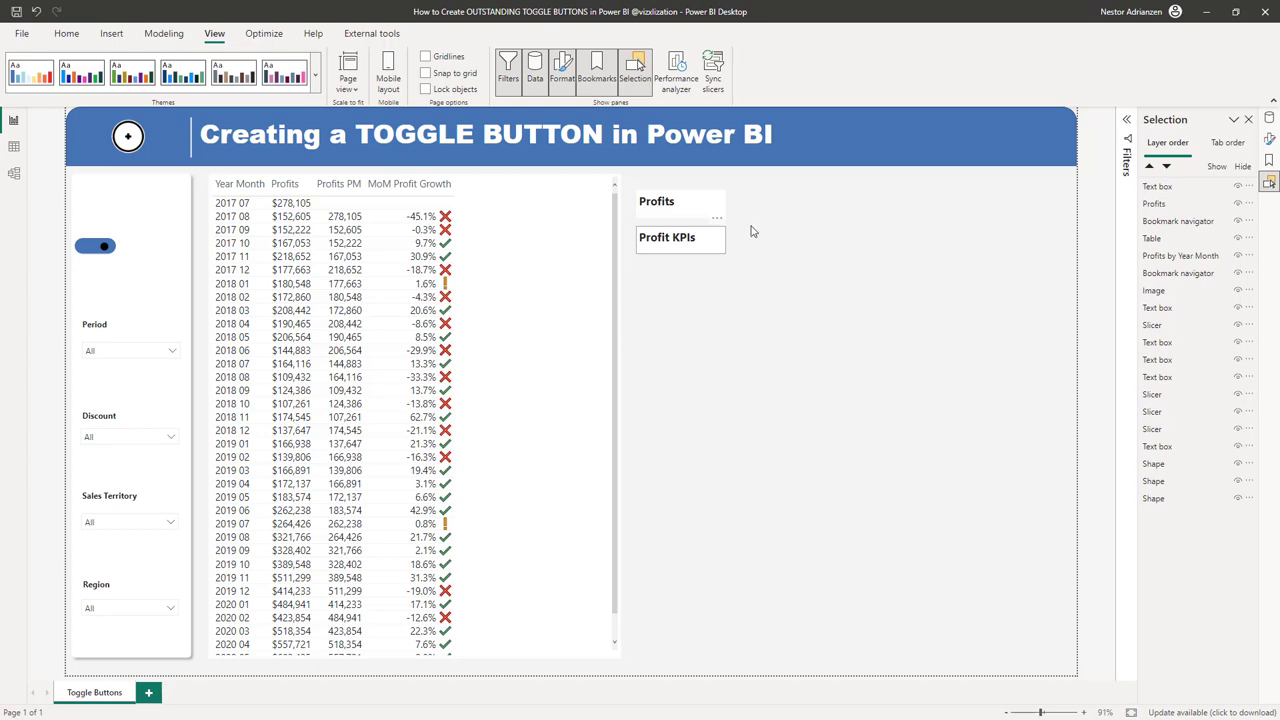
# Step: Rename the lower label's layer to "Profit KPIs"
pyautogui.click(718, 235)
pyautogui.doubleClick(1160, 187)
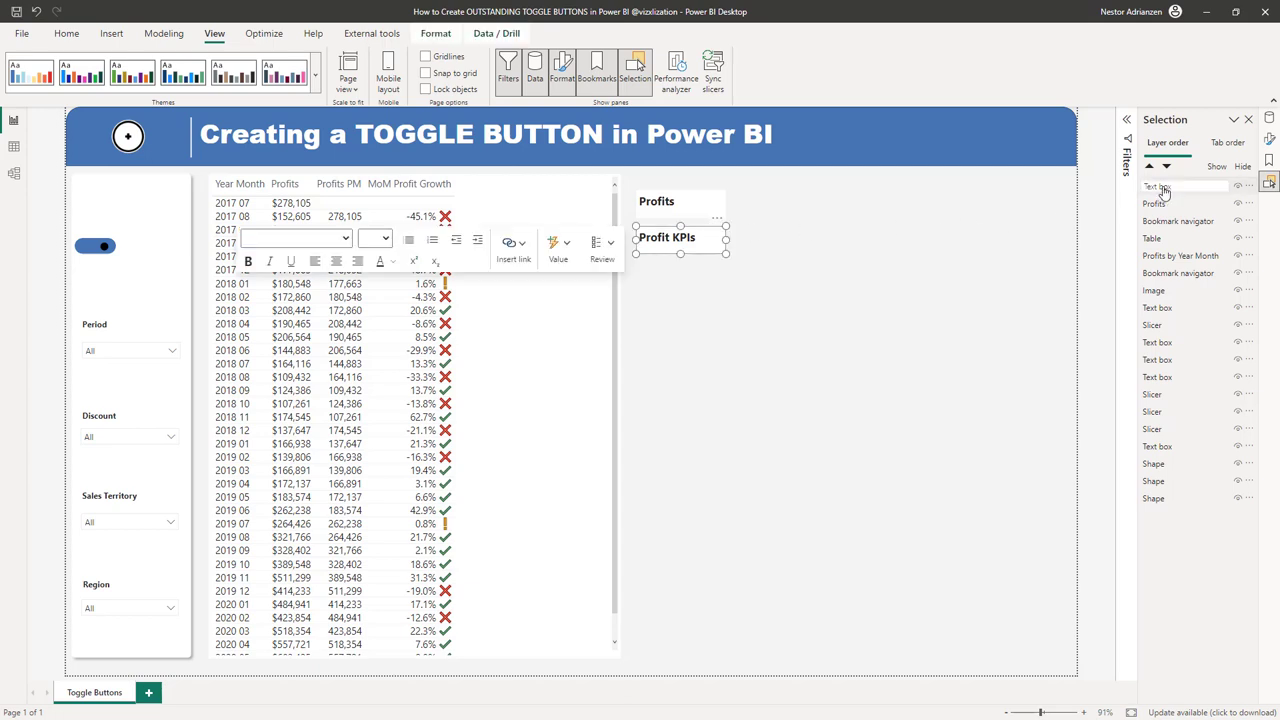
pyautogui.write('Profit')
pyautogui.click(799, 283)
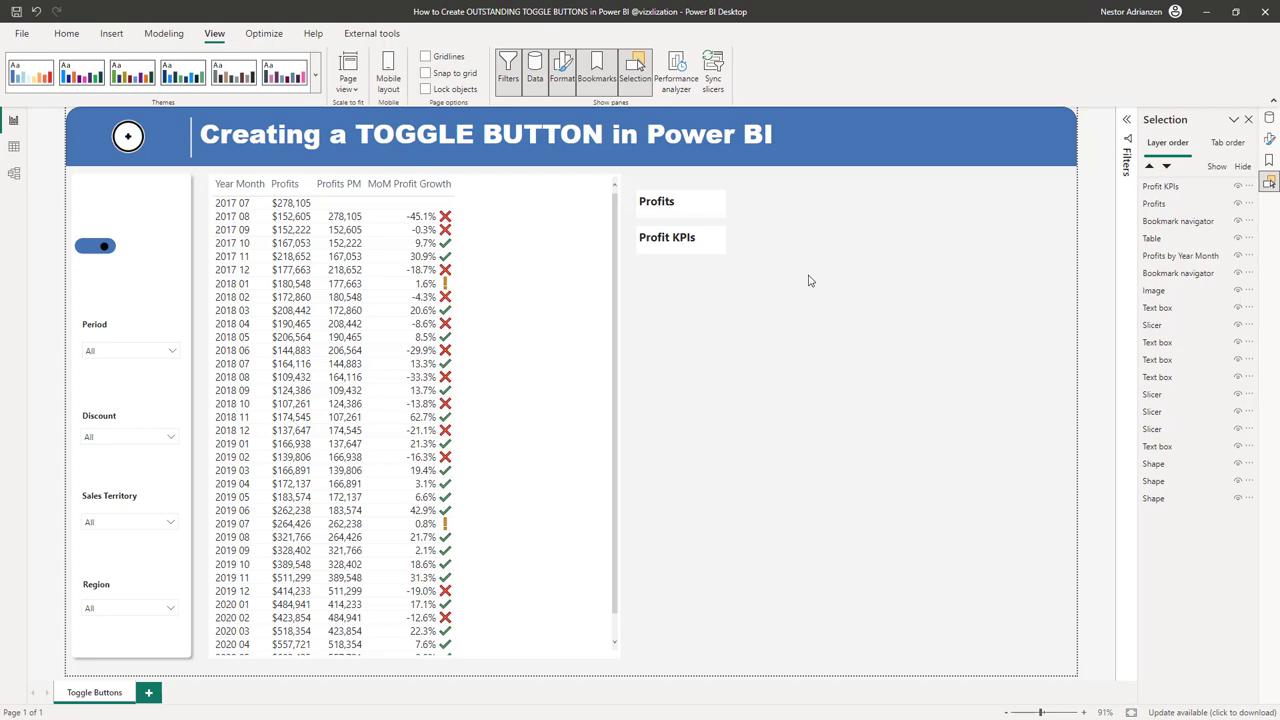
# Step: Place the Profits text box immediately beside the toggle switch and set its font size to 12
pyautogui.moveTo(686, 200); pyautogui.dragTo(205, 247)
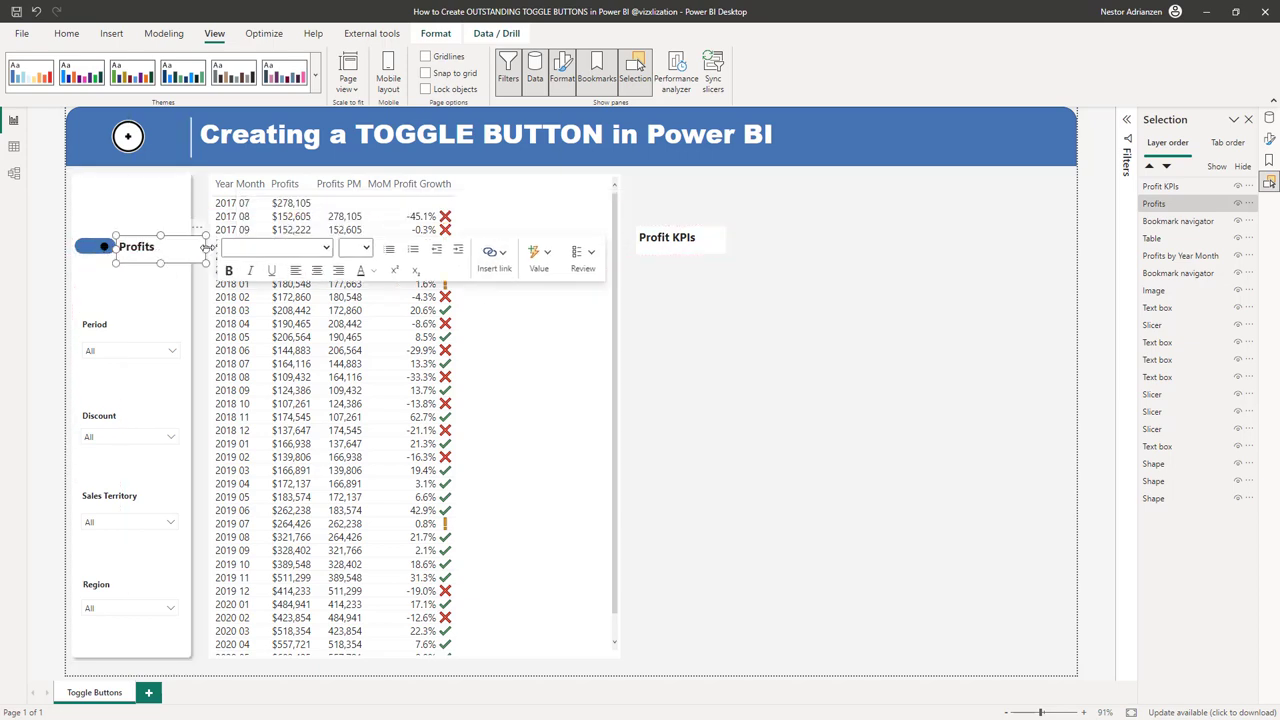
pyautogui.click(168, 247)
pyautogui.moveTo(152, 247); pyautogui.dragTo(118, 247)
pyautogui.click(366, 248)
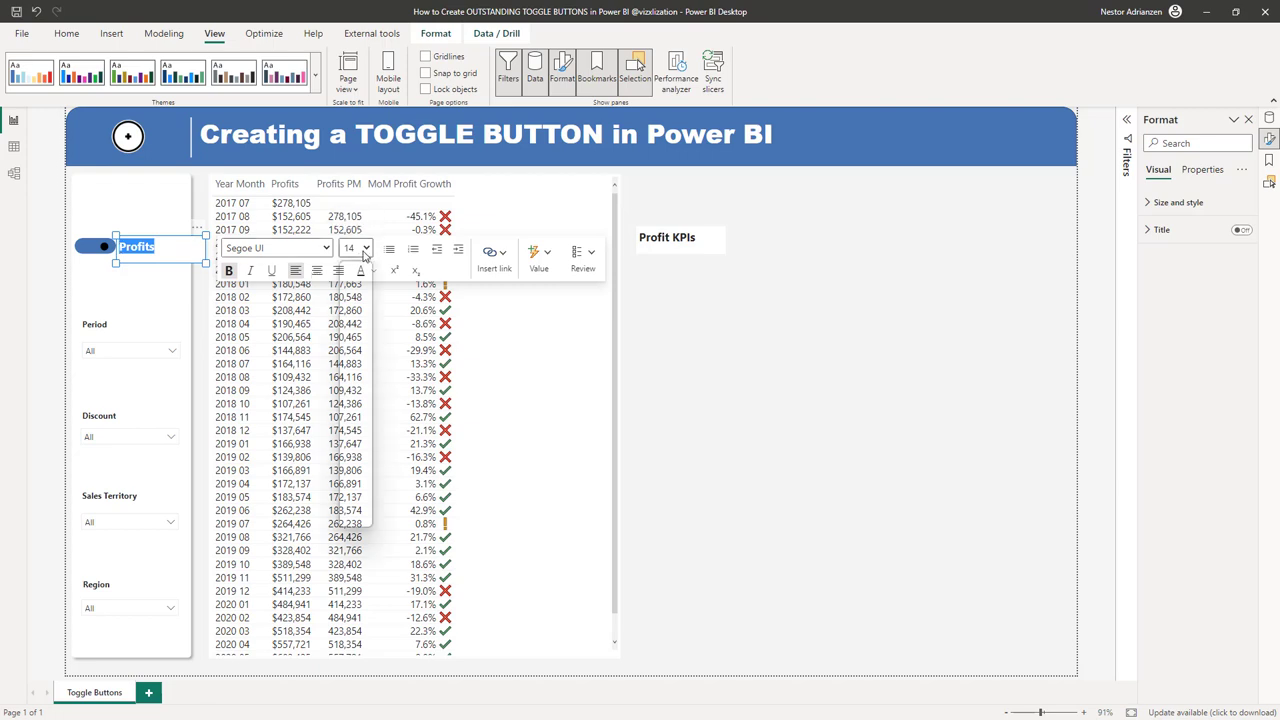
pyautogui.click(349, 334)
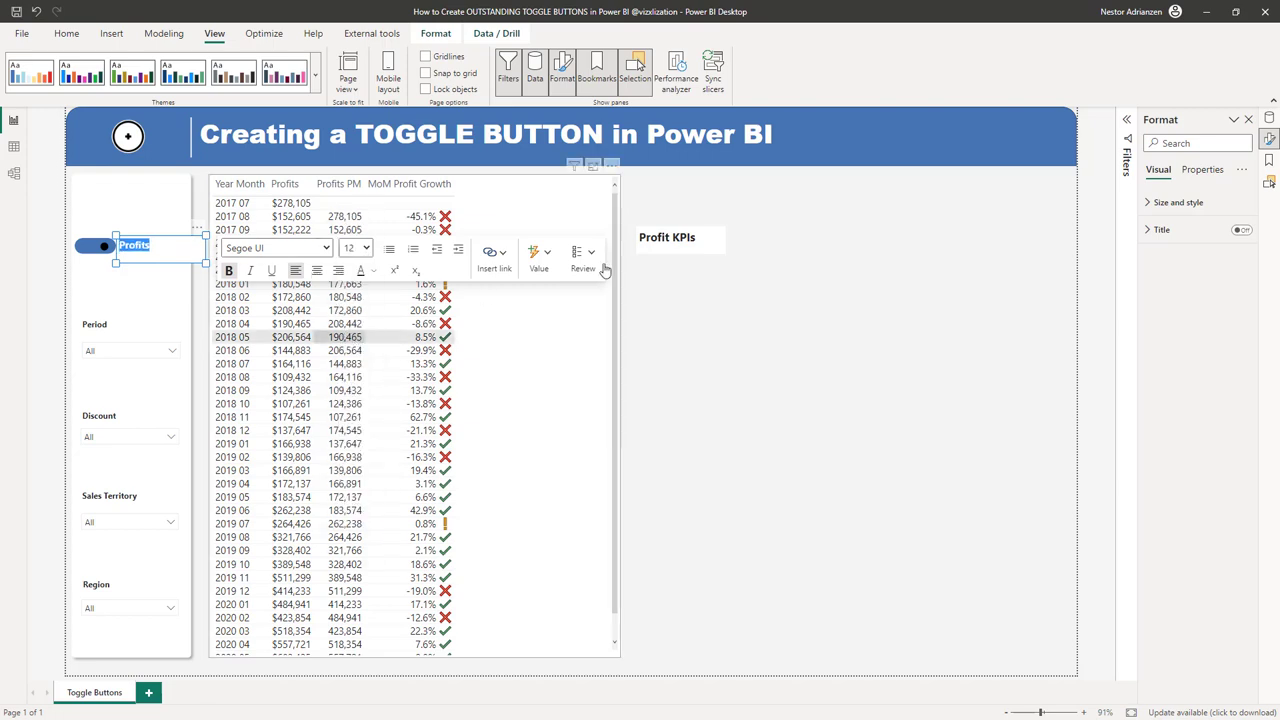
# Step: Set the Profit KPIs text box's font size to 12 and narrow the Profits text box to fit inside the slicer panel
pyautogui.tripleClick(699, 237)
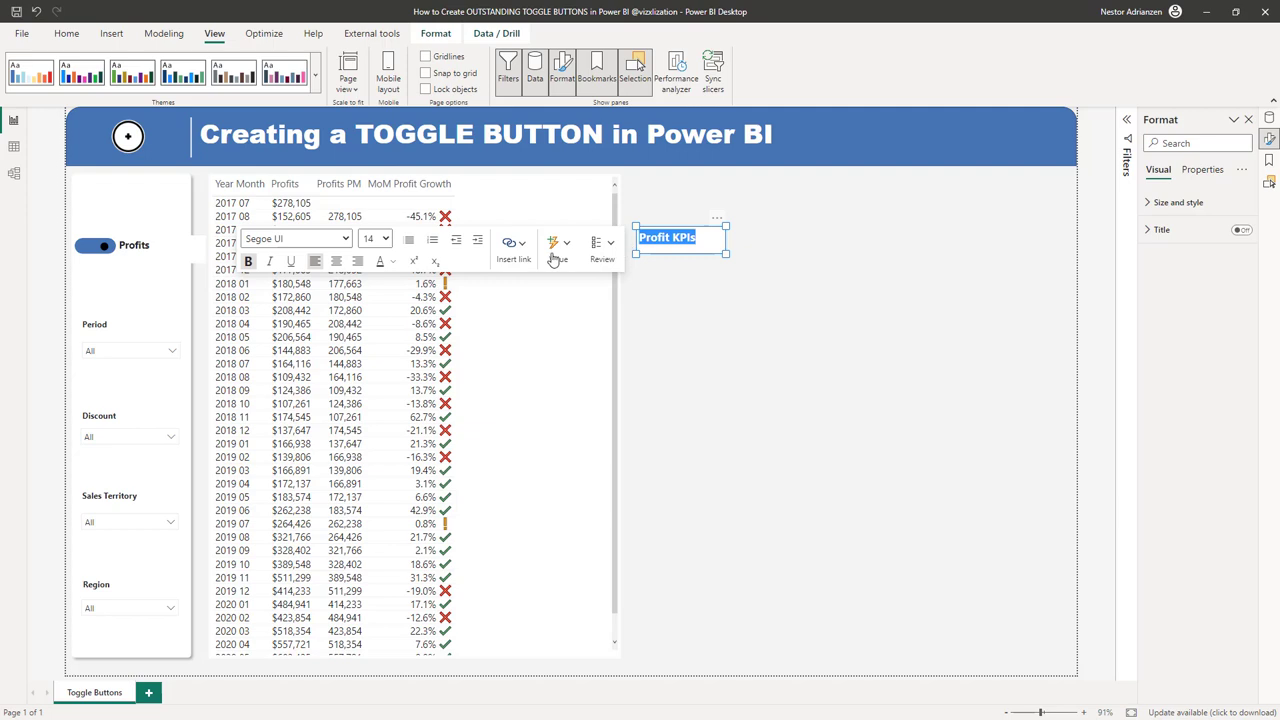
pyautogui.click(376, 238)
pyautogui.click(372, 331)
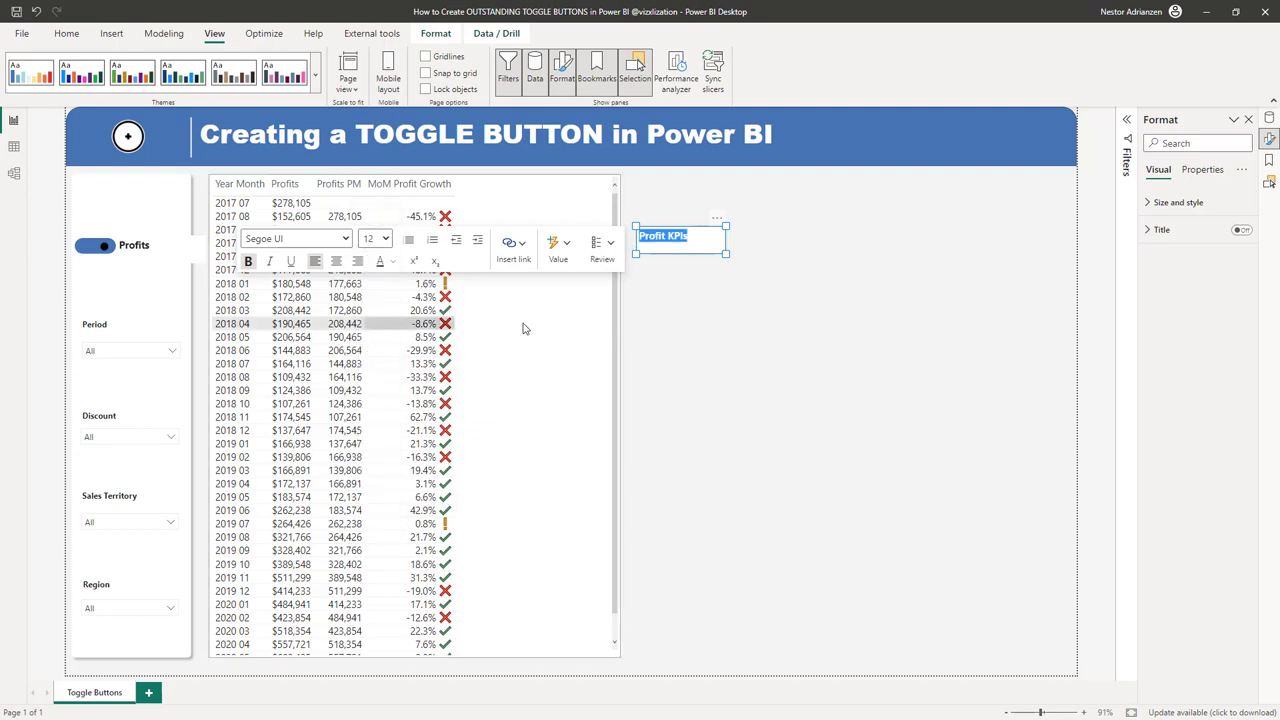
pyautogui.click(134, 245)
pyautogui.click(134, 245)
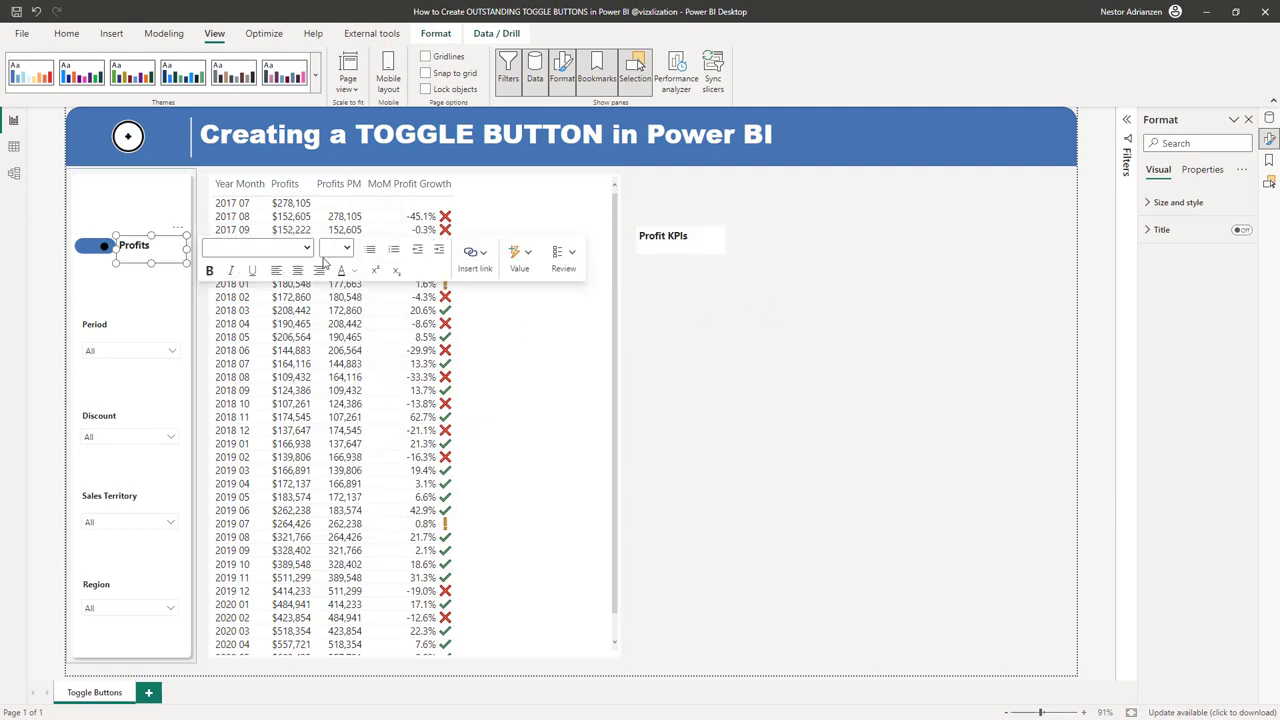
pyautogui.click(740, 280)
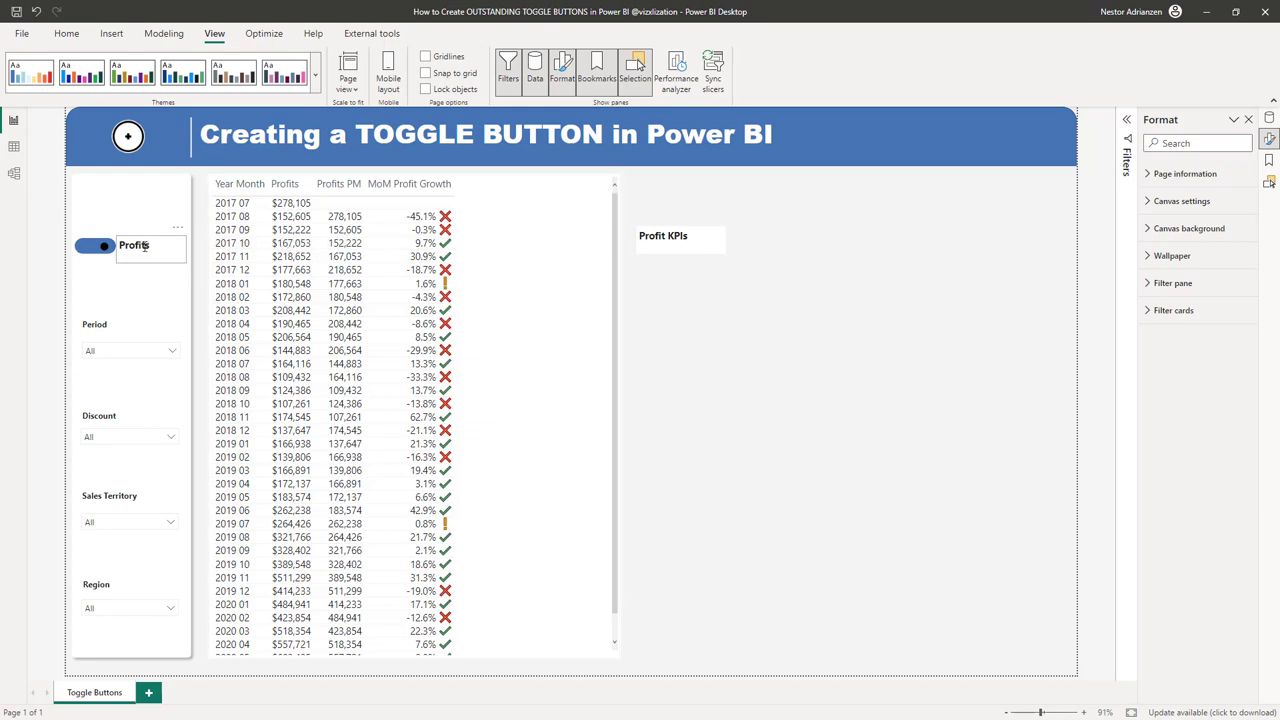
# Step: Move the Profit KPIs text box beside the toggle switch, stacked exactly over the Profits text box
pyautogui.click(700, 240)
pyautogui.moveTo(700, 240); pyautogui.dragTo(192, 244)
pyautogui.click(760, 321)
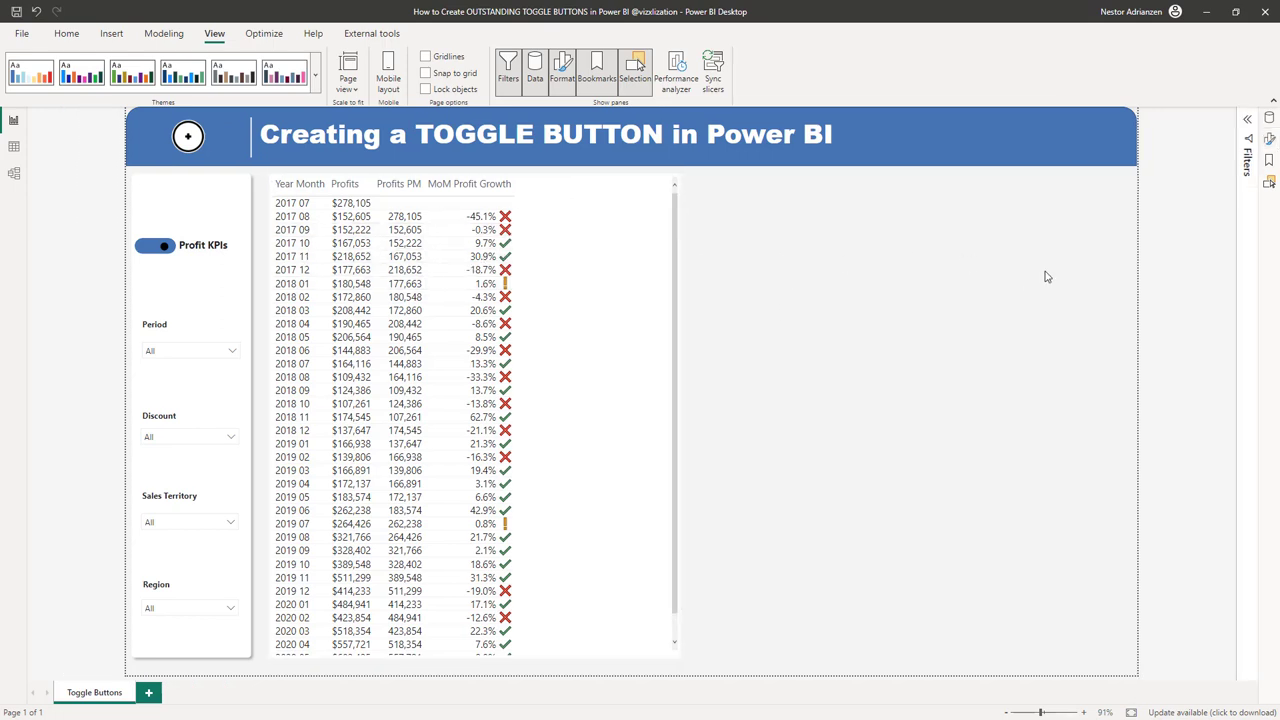
# Step: Show the bookmarks, expand the Toggle group and apply the Toggle OFF bookmark
pyautogui.click(1269, 160)
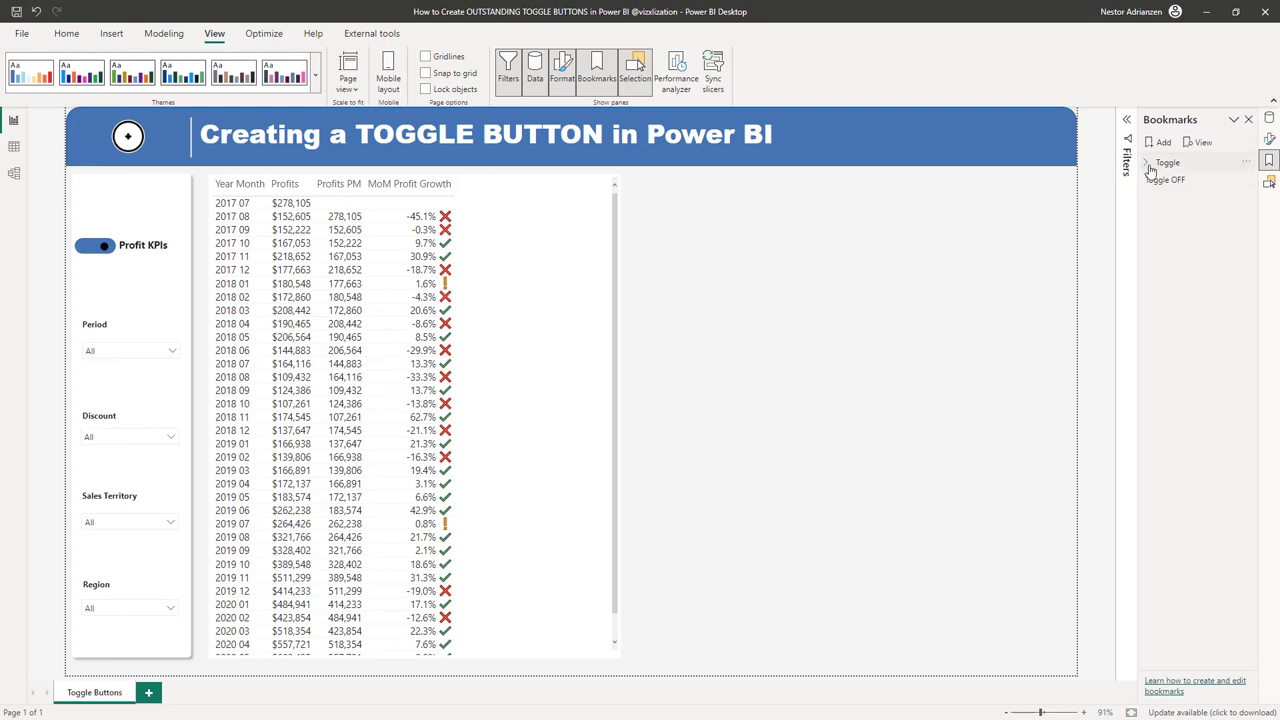
pyautogui.click(1147, 164)
pyautogui.click(1148, 166)
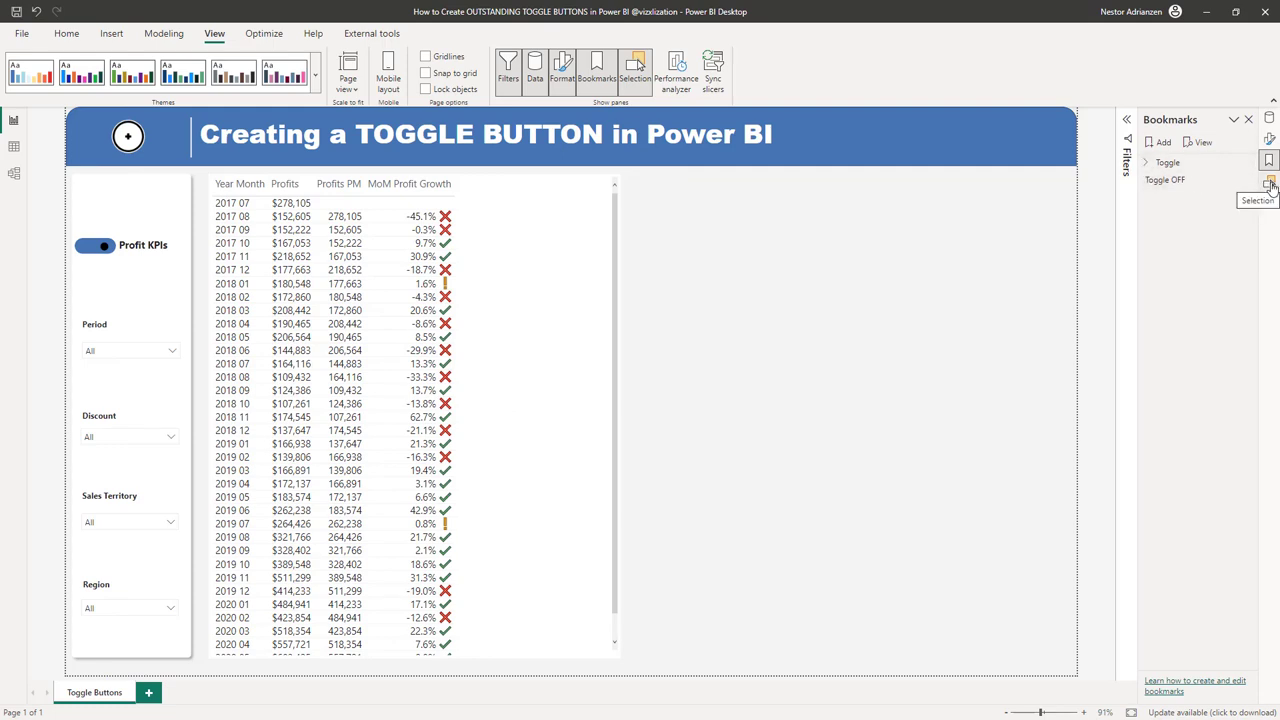
pyautogui.click(1270, 185)
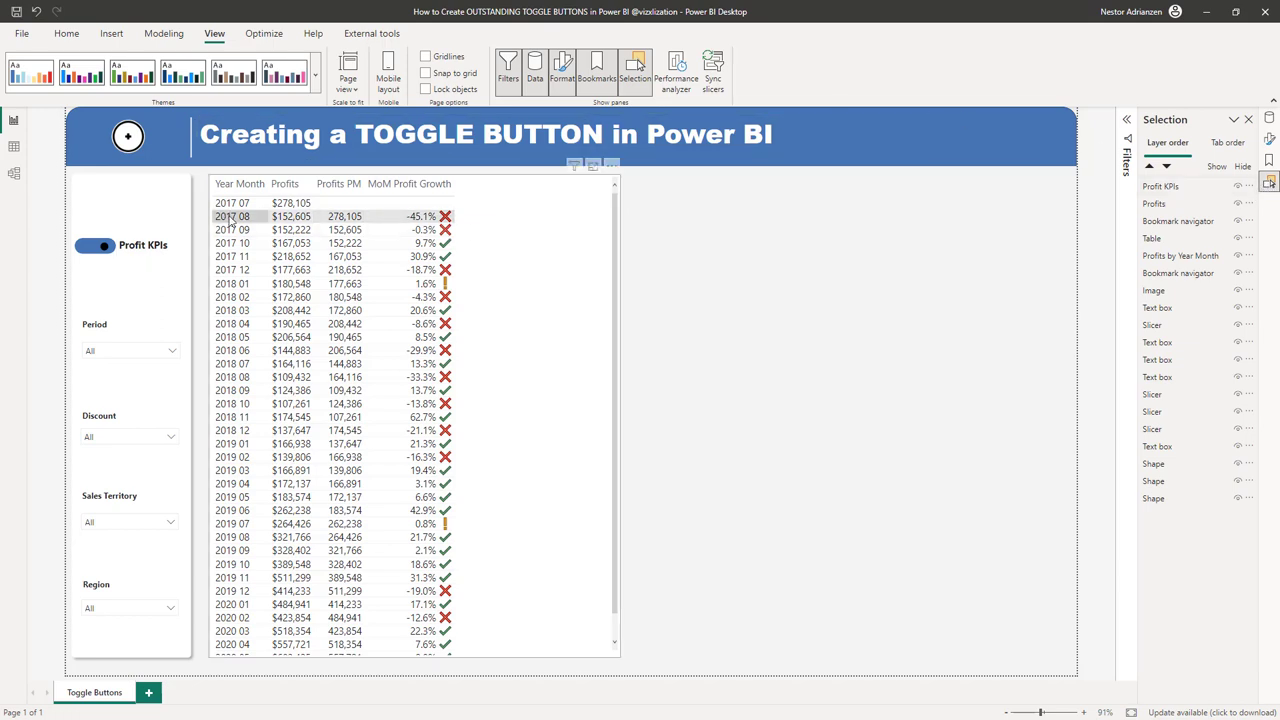
pyautogui.click(1269, 160)
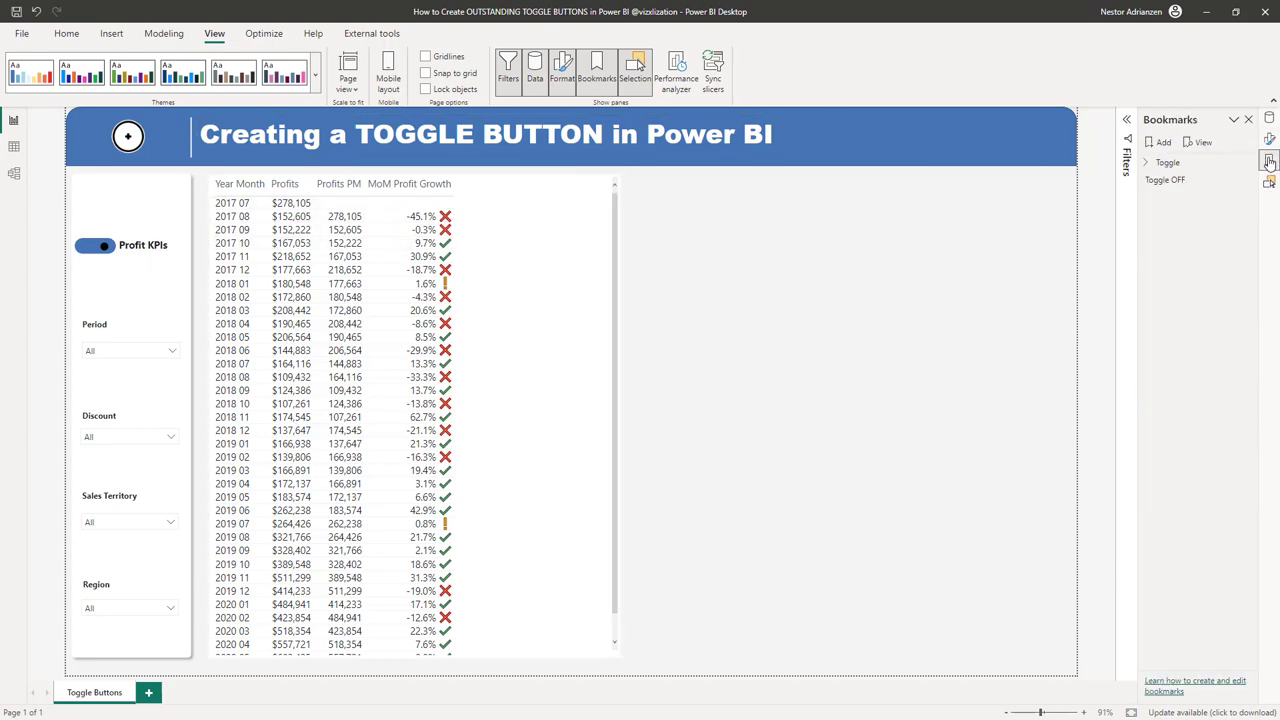
pyautogui.click(1146, 165)
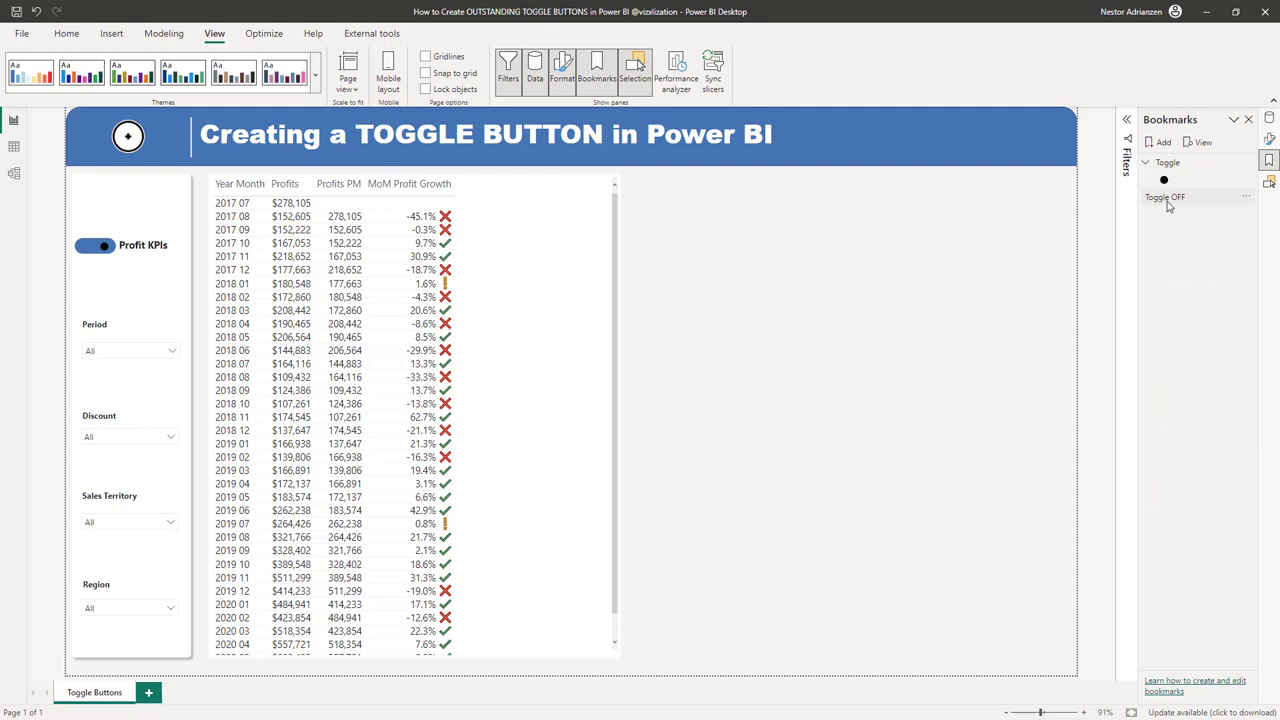
pyautogui.click(1179, 200)
# Step: Hide the Table visual and the Profit KPIs label in the layer order
pyautogui.click(1269, 182)
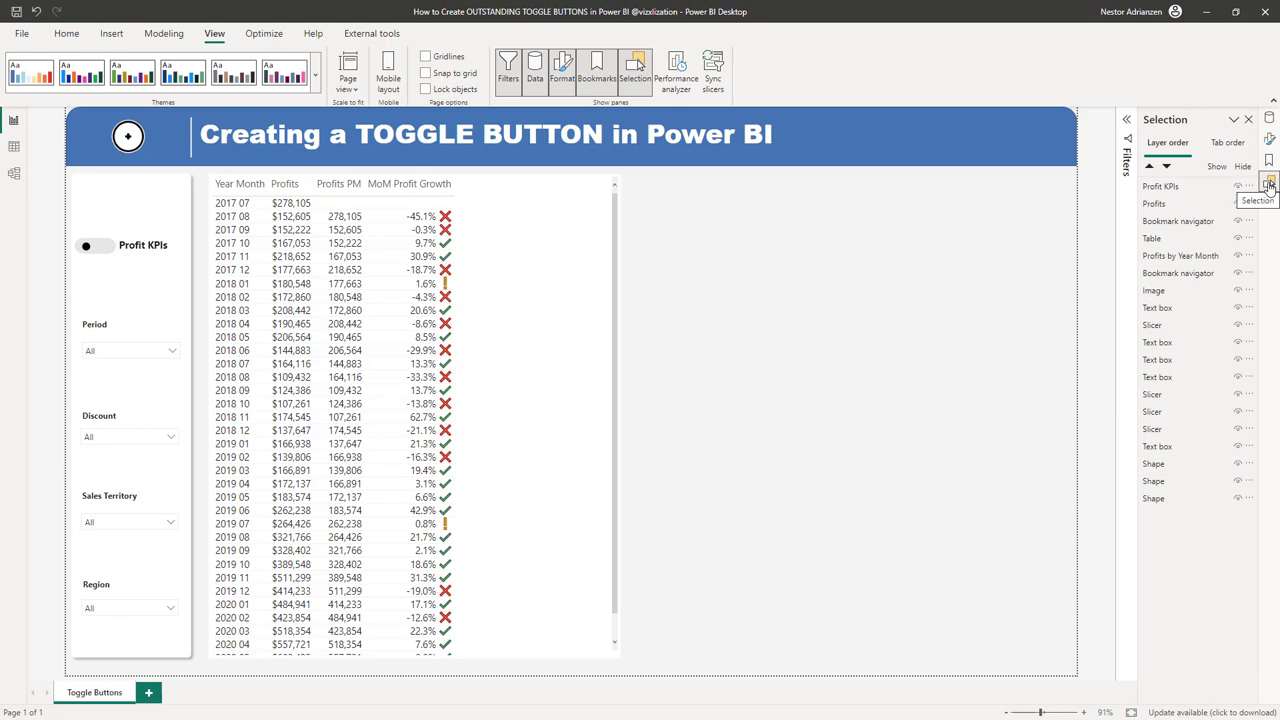
pyautogui.click(1239, 240)
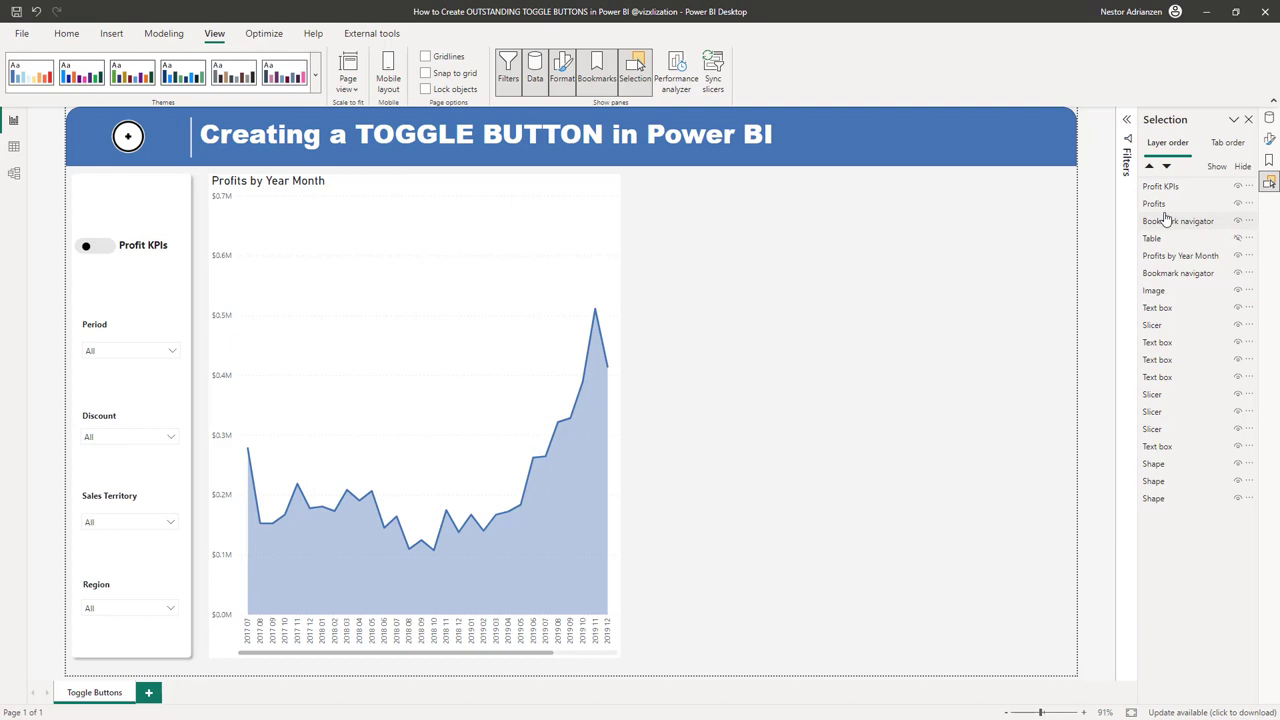
pyautogui.click(1238, 187)
# Step: Update the Toggle OFF bookmark to store the current visibility of the visuals and labels
pyautogui.click(1269, 160)
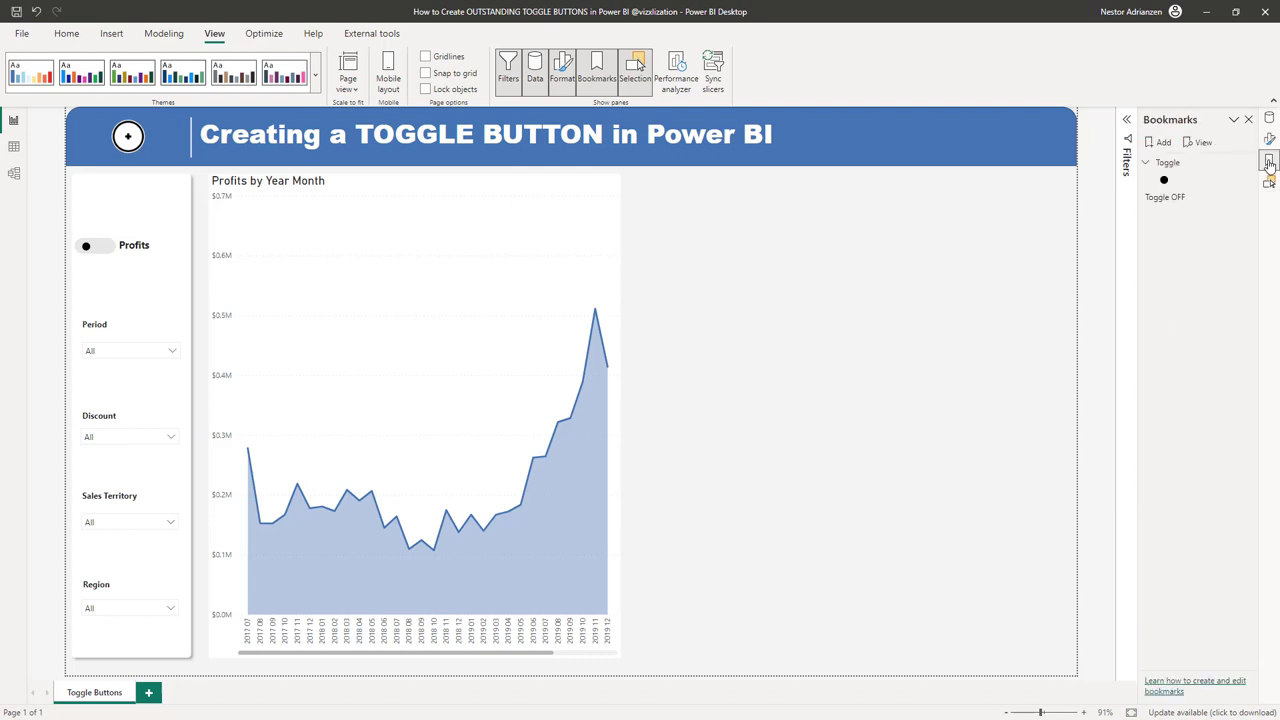
pyautogui.click(1247, 202)
pyautogui.click(1194, 207)
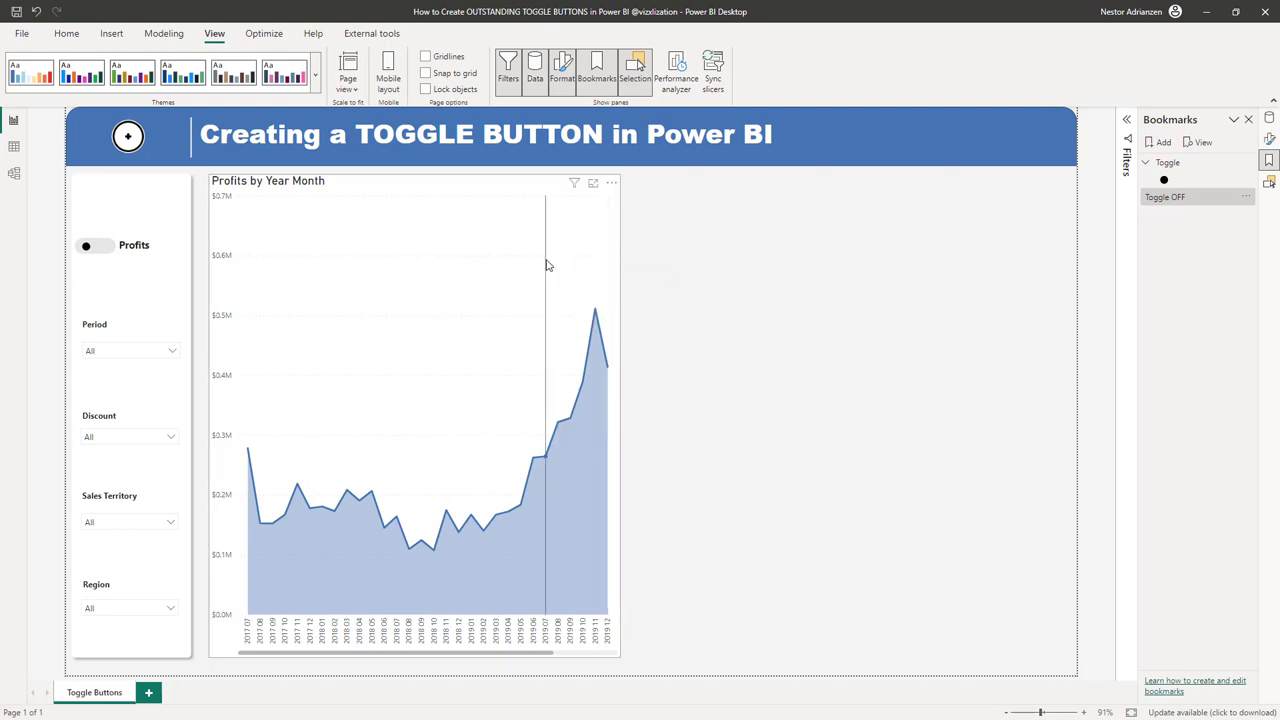
# Step: Apply the black-dot bookmark in the Toggle group and hide the Profits by Year Month chart and the Profits label, leaving the Table shown
pyautogui.moveTo(1163, 181)
pyautogui.mouseDown()
pyautogui.moveTo(1175, 183)
pyautogui.moveTo(1164, 182)
pyautogui.mouseUp()
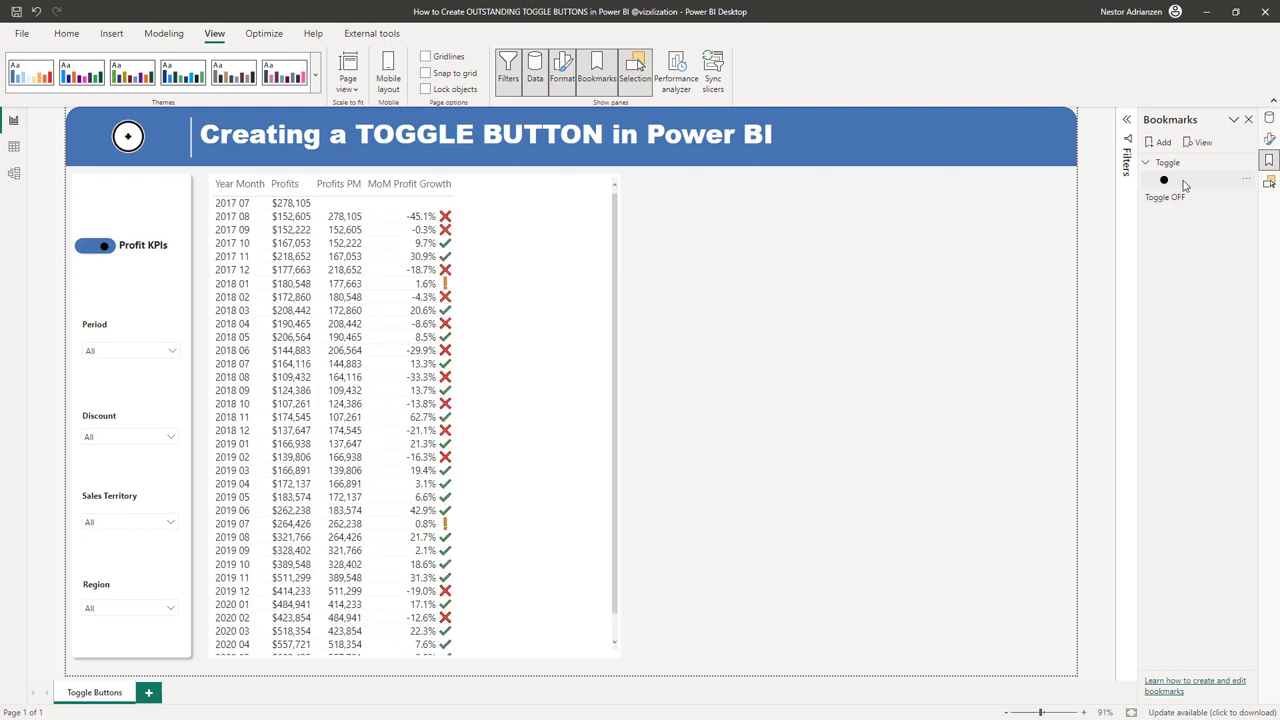
pyautogui.click(1184, 184)
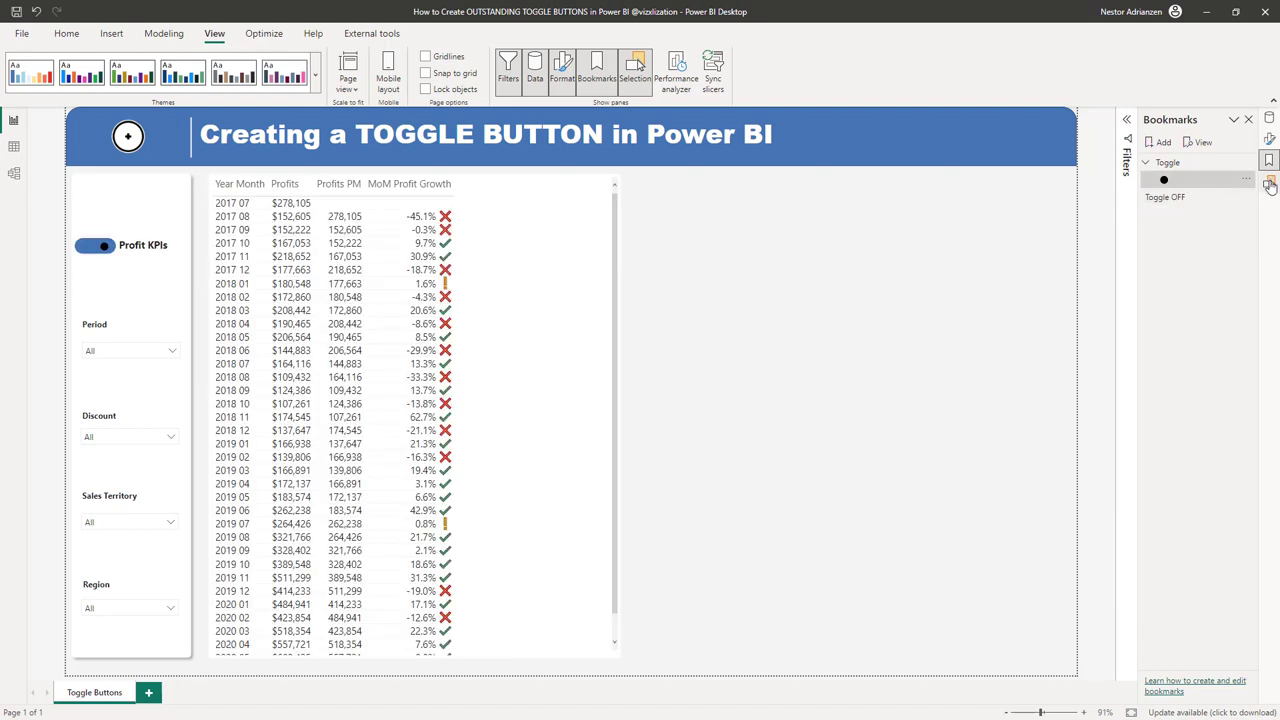
pyautogui.click(1269, 186)
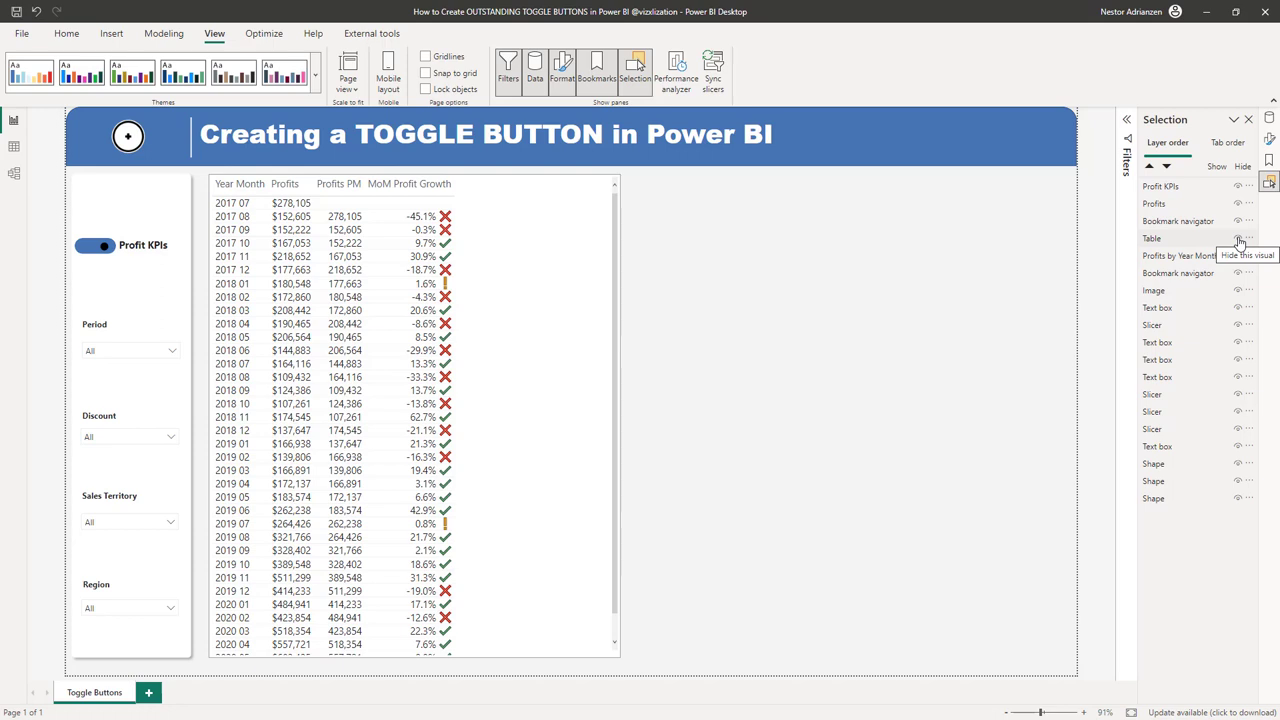
pyautogui.click(1238, 240)
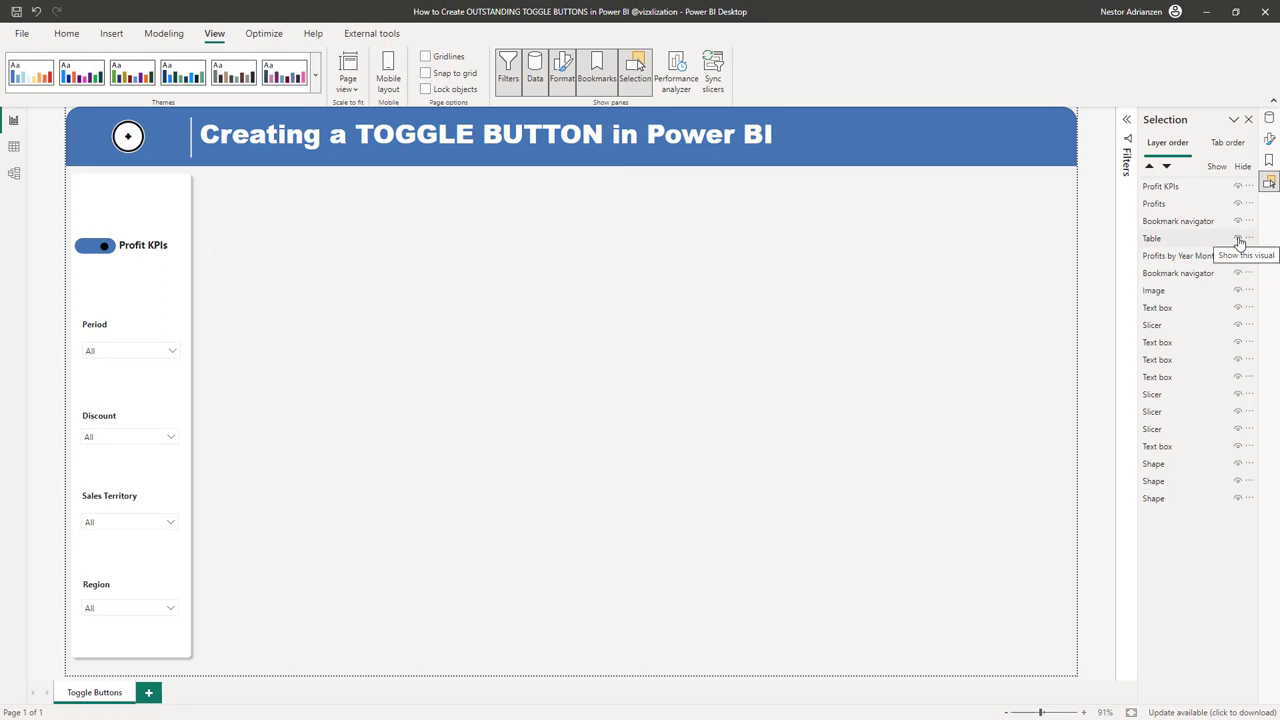
pyautogui.click(1239, 241)
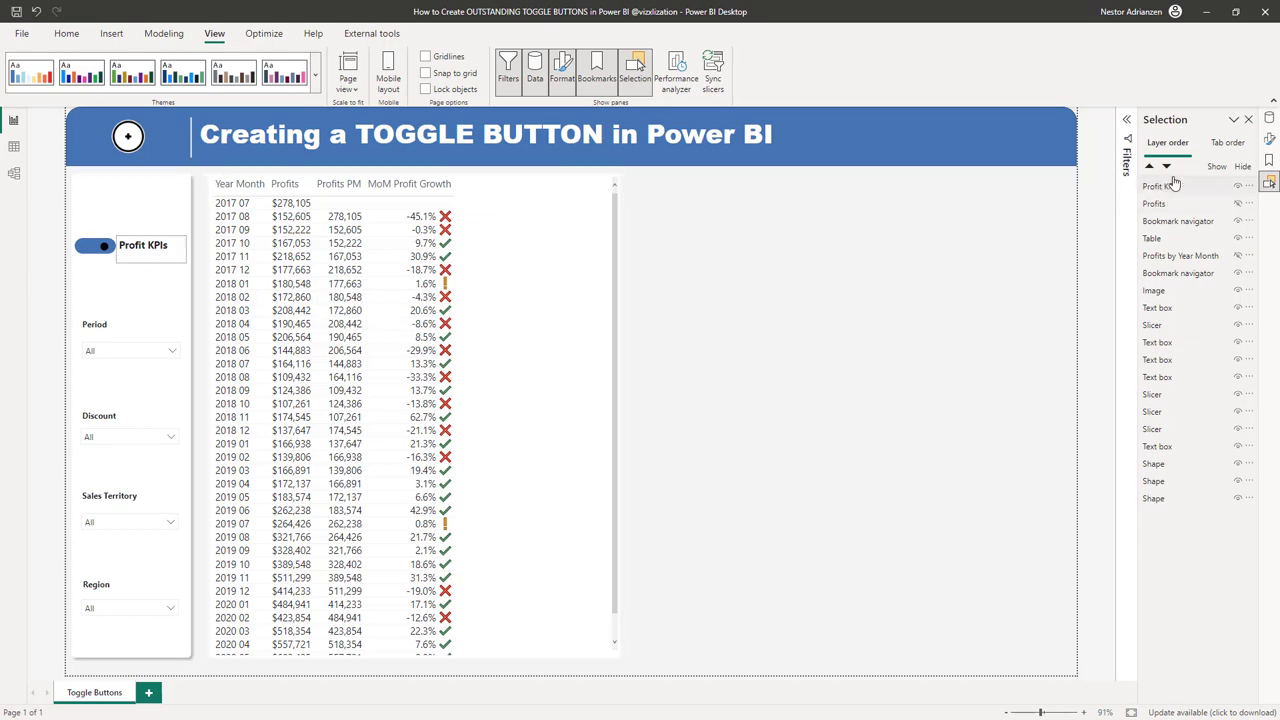
# Step: Update the black-dot bookmark in the Toggle group with the current visibility of the visuals and labels
pyautogui.click(1266, 166)
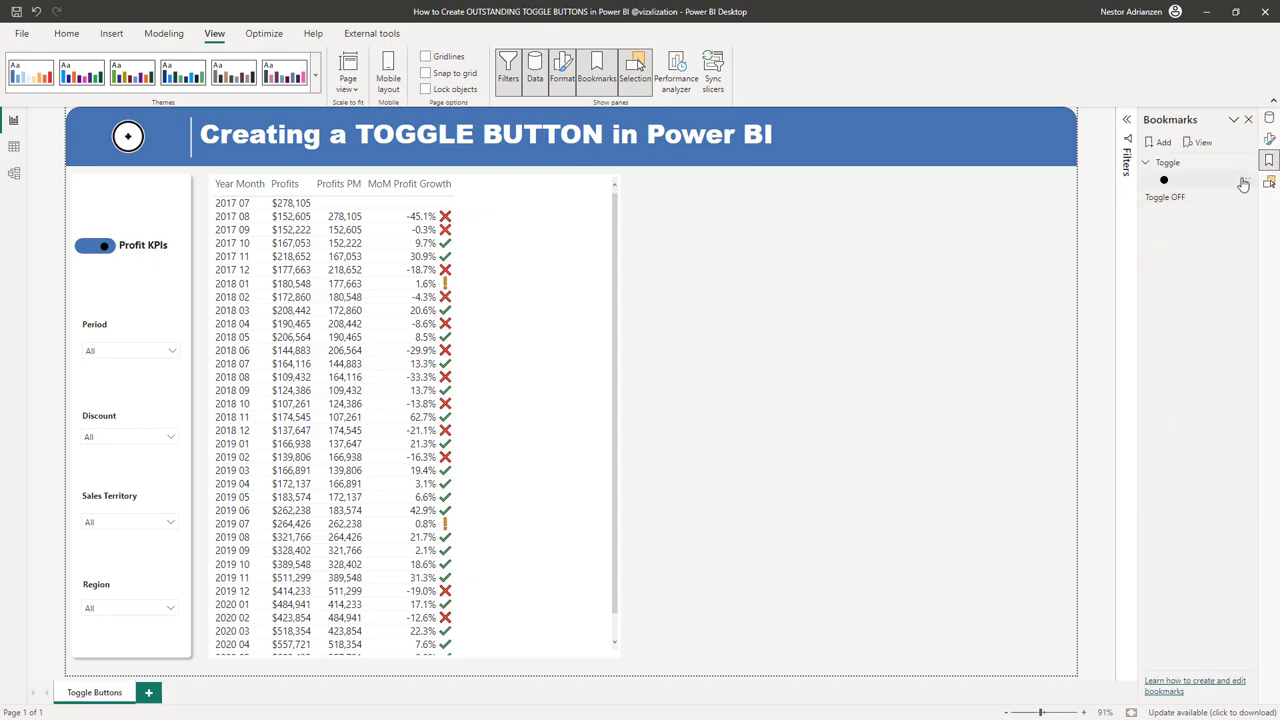
pyautogui.click(1246, 184)
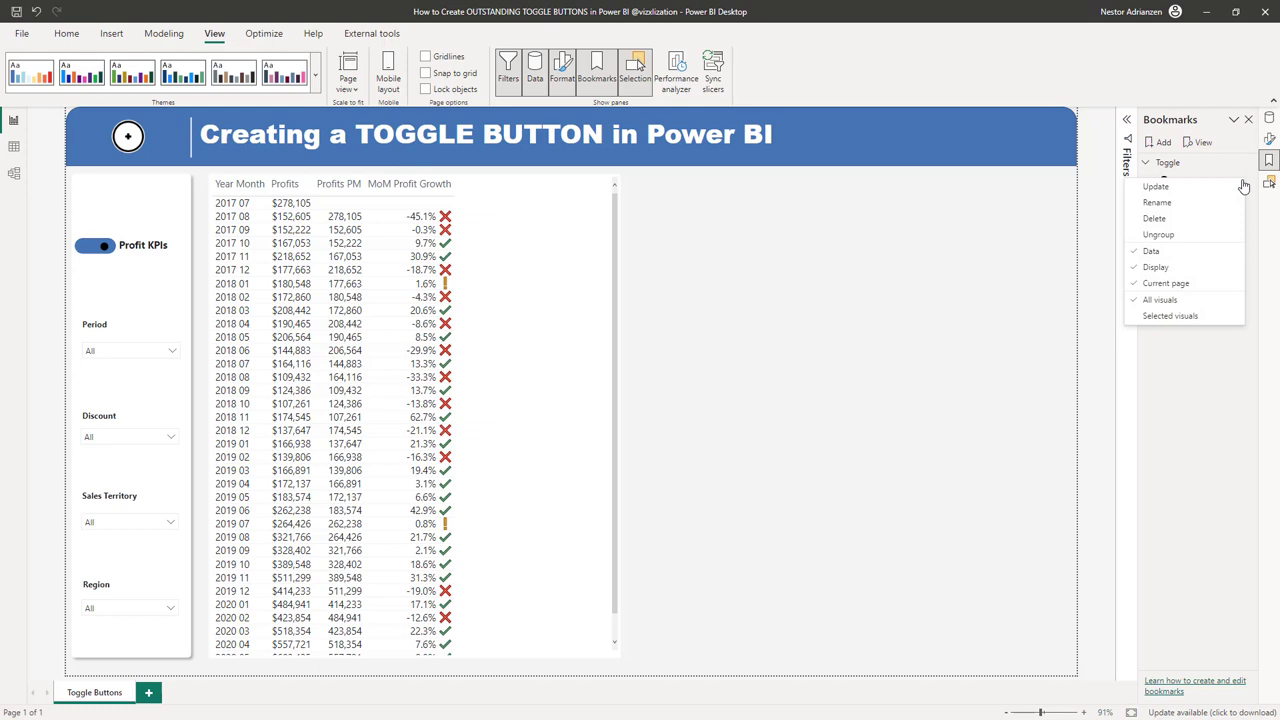
pyautogui.click(1157, 186)
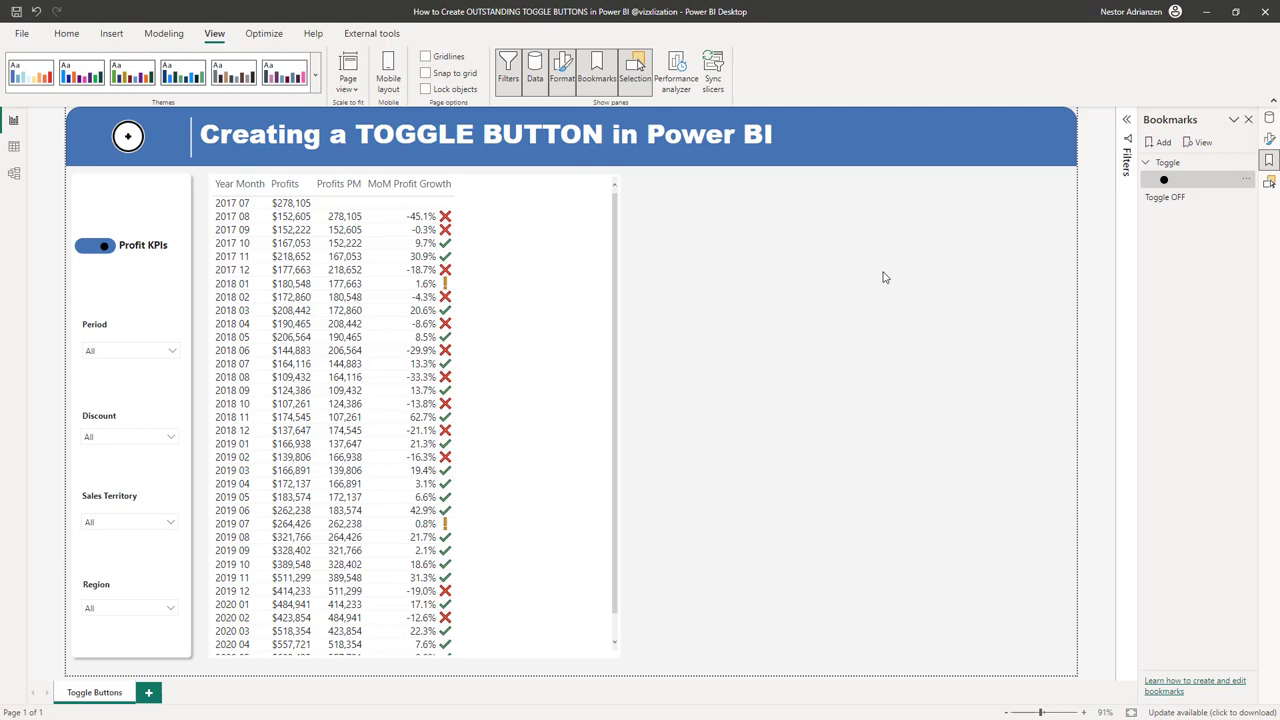
# Step: Test the toggle switch on the page by switching it off and back on
pyautogui.keyDown('ctrl'); pyautogui.click(96, 258); pyautogui.keyUp('ctrl')
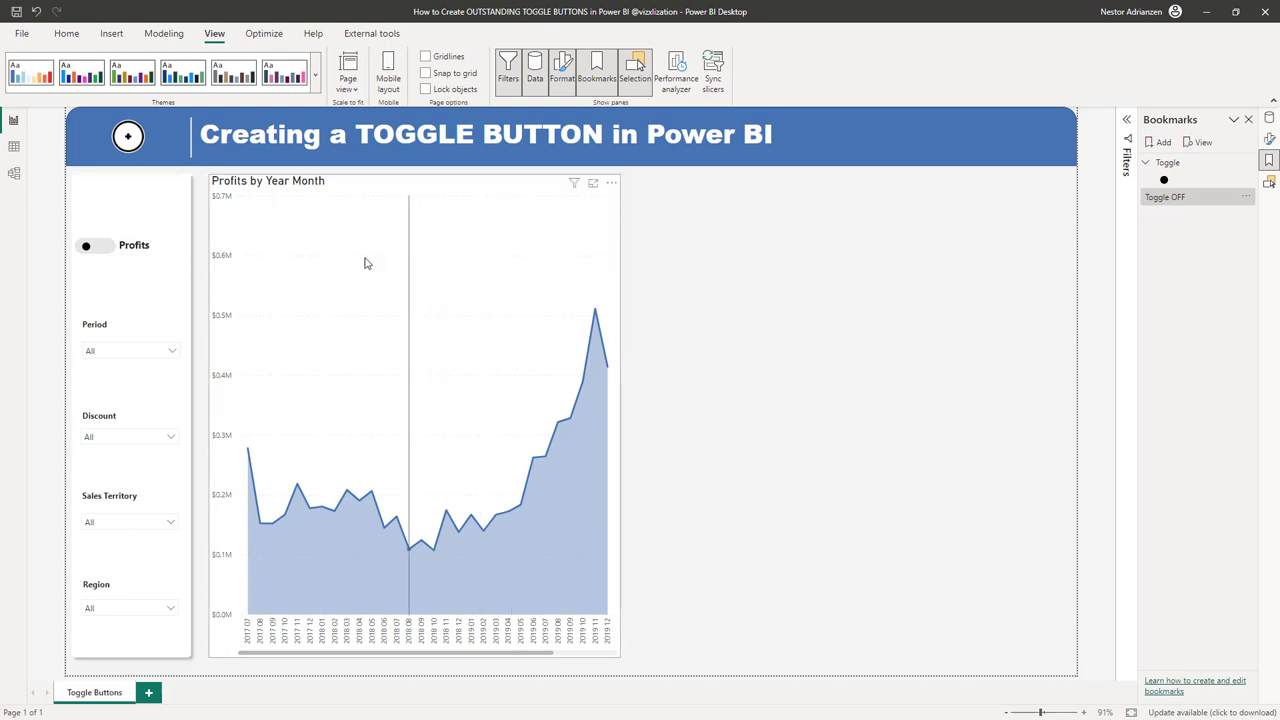
pyautogui.click(146, 246)
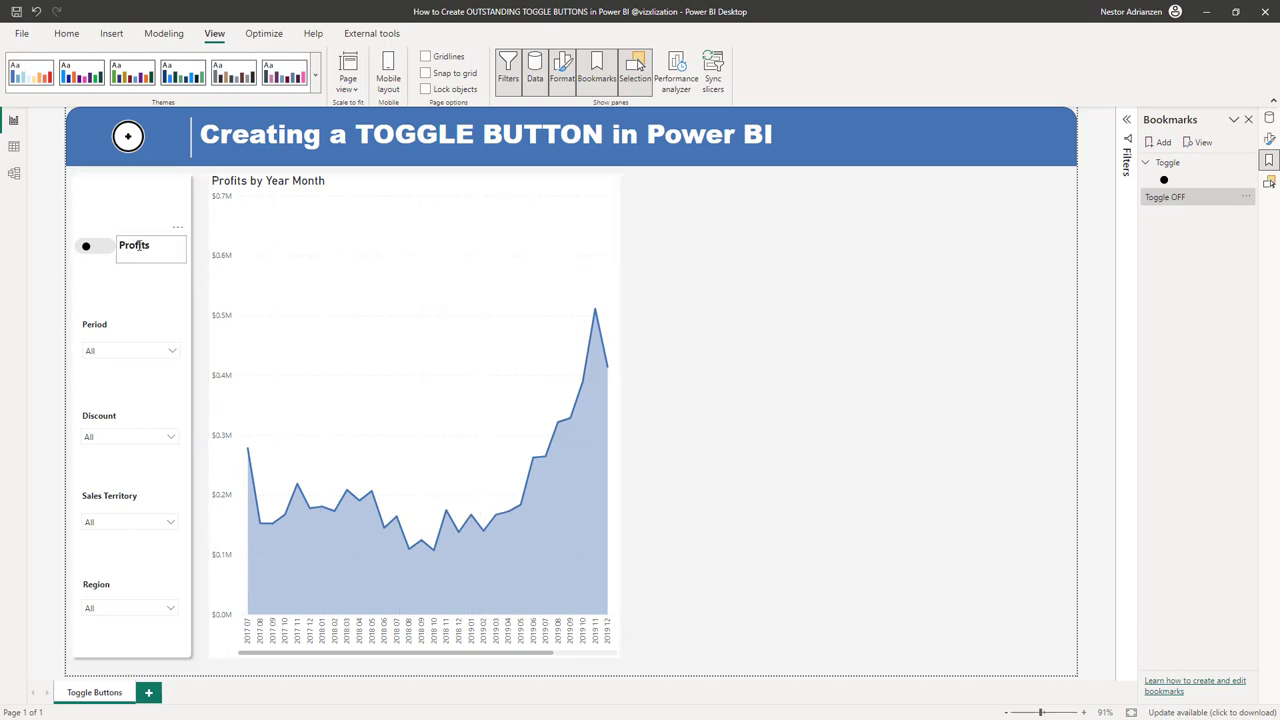
pyautogui.click(1014, 331)
pyautogui.keyDown('ctrl'); pyautogui.click(104, 252); pyautogui.keyUp('ctrl')
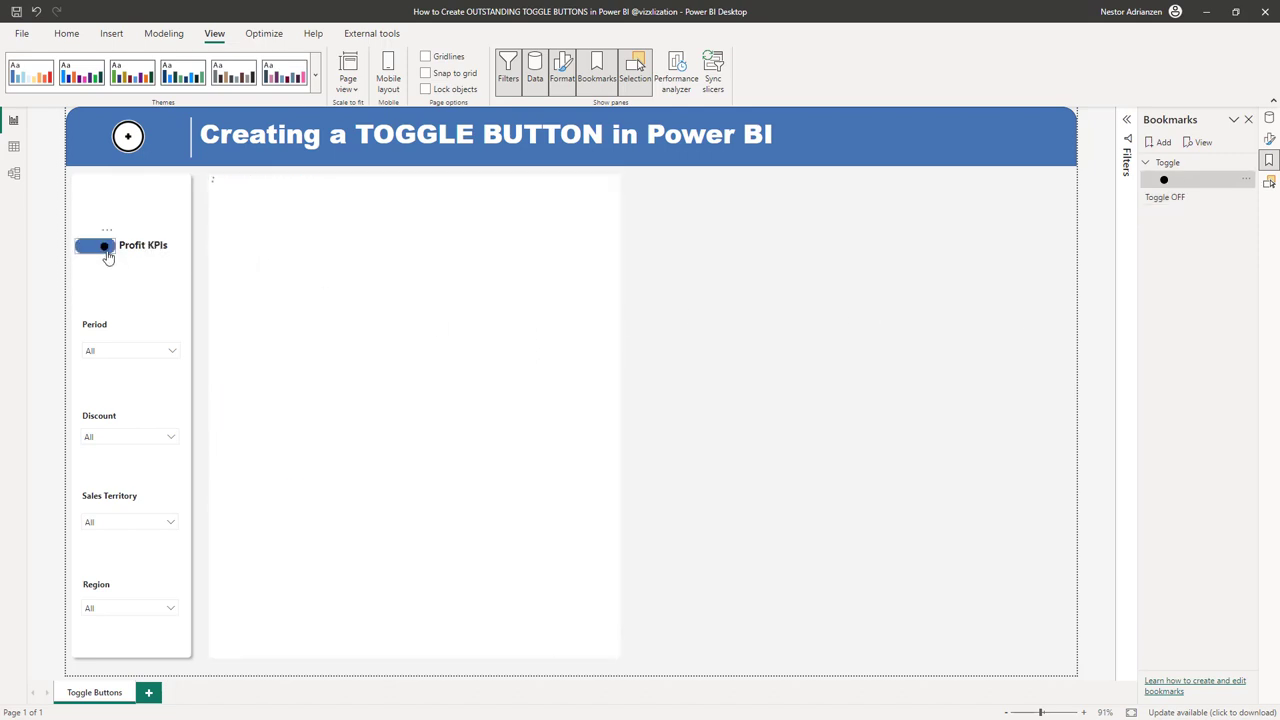